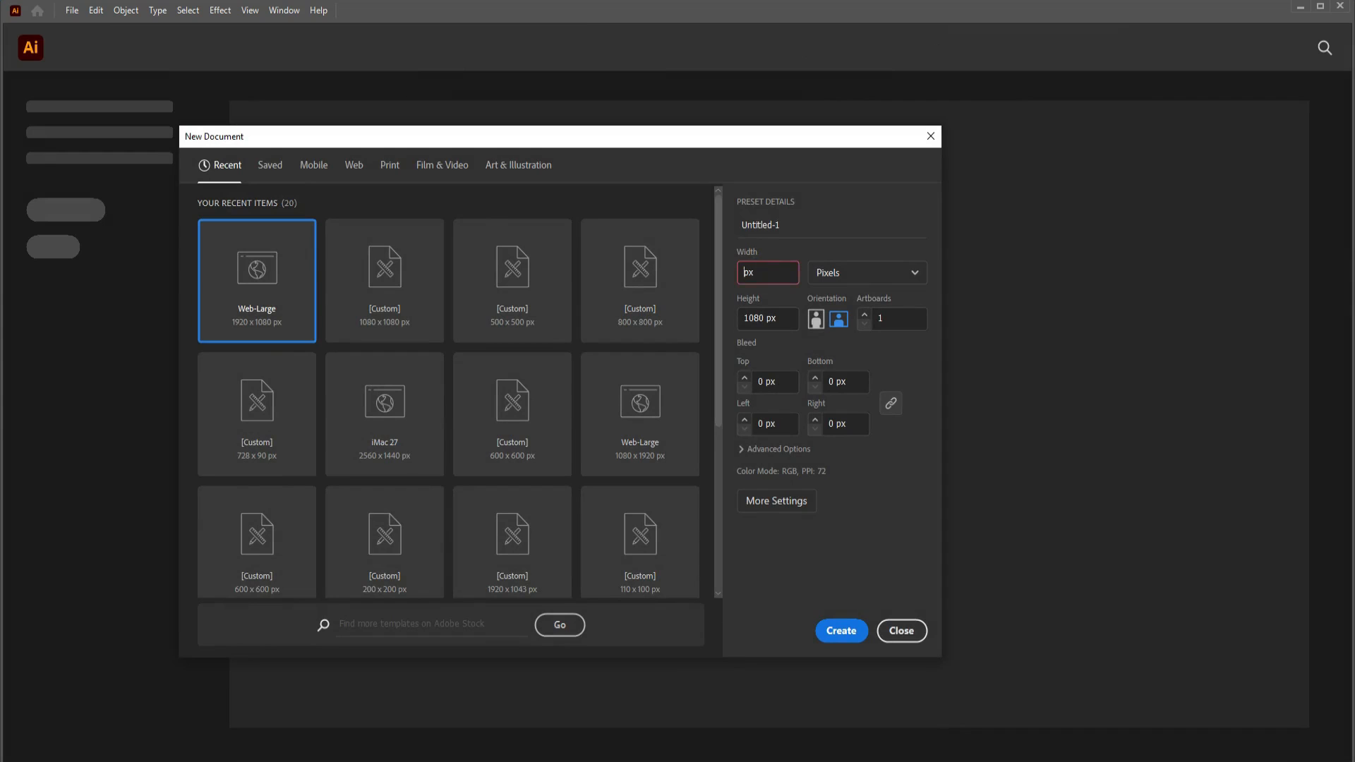
Create a new landscape document 720 px wide and 300 px high
{"action": "left_click", "coordinate": [766, 316]}
{"action": "key", "text": "BackSpace"}
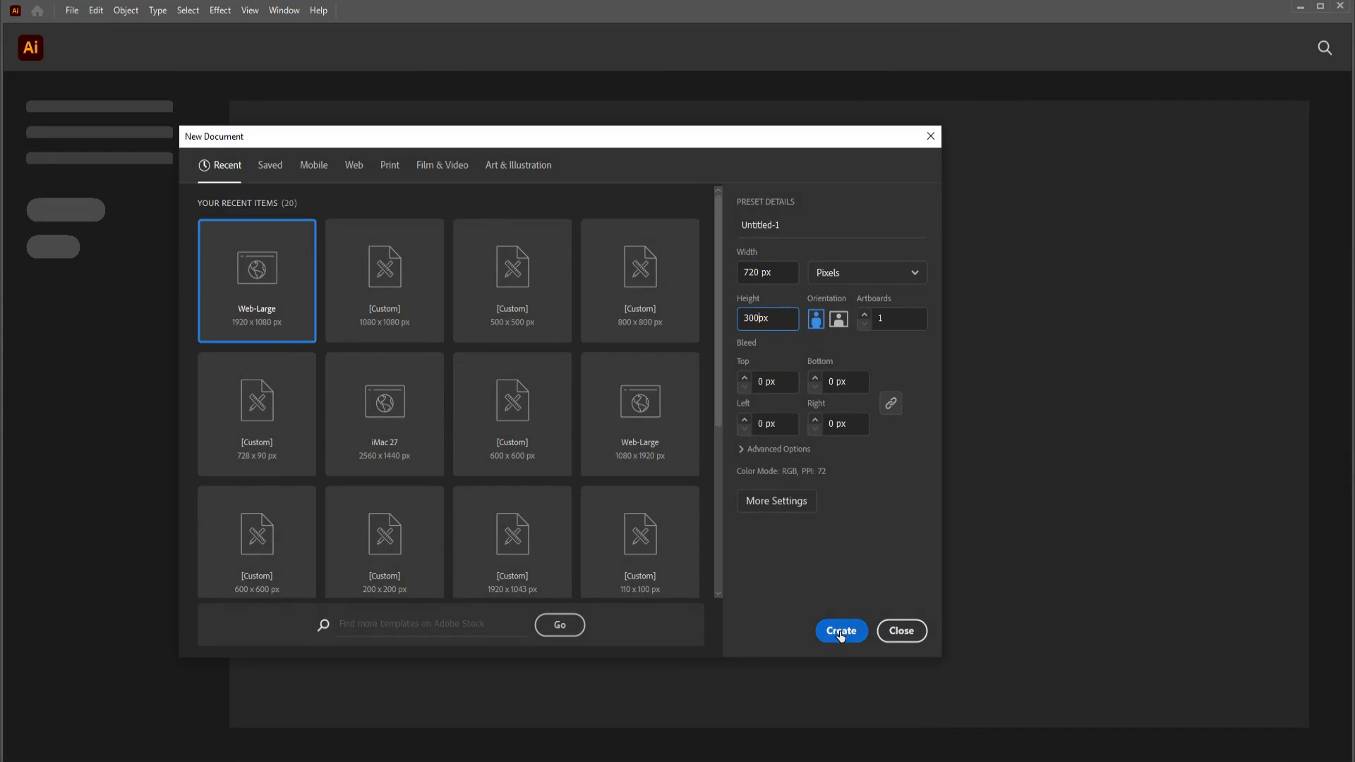
{"action": "left_click", "coordinate": [839, 321]}
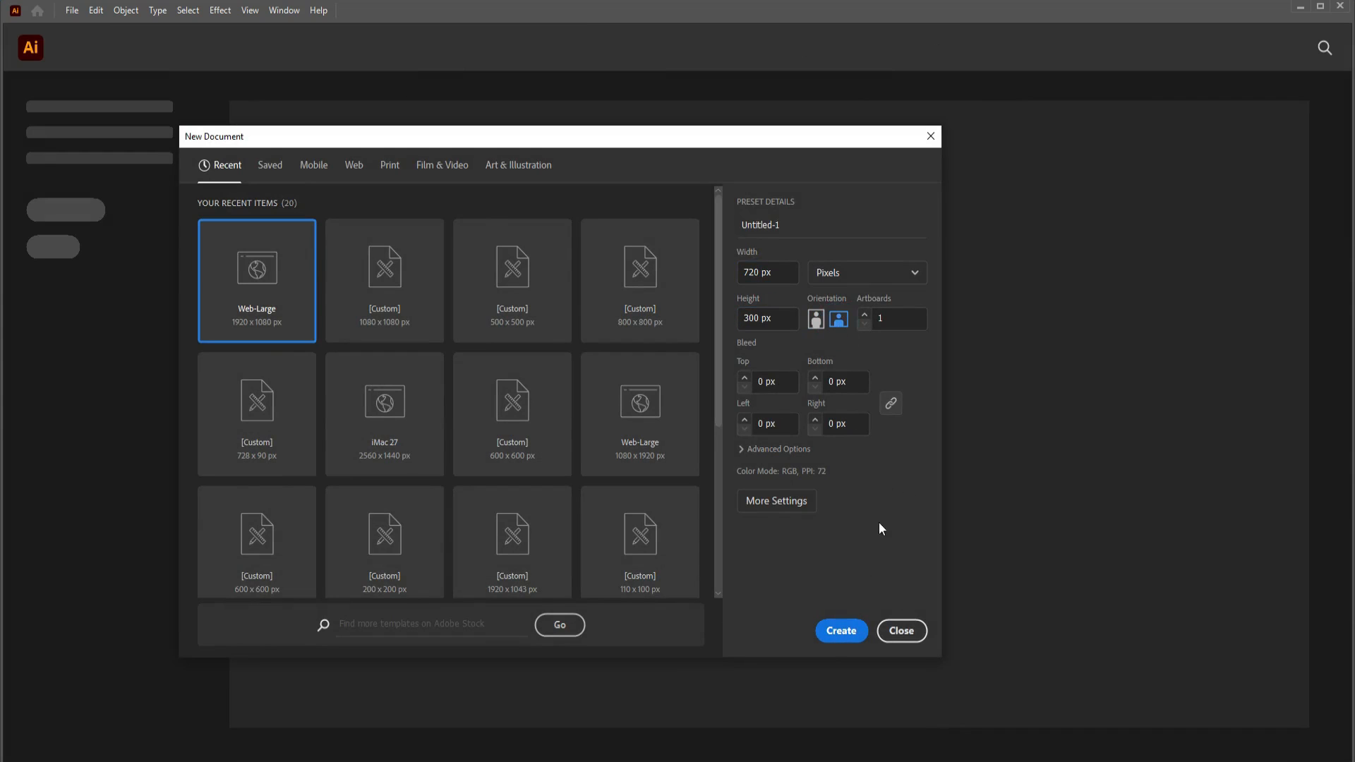
{"action": "left_click", "coordinate": [834, 632]}
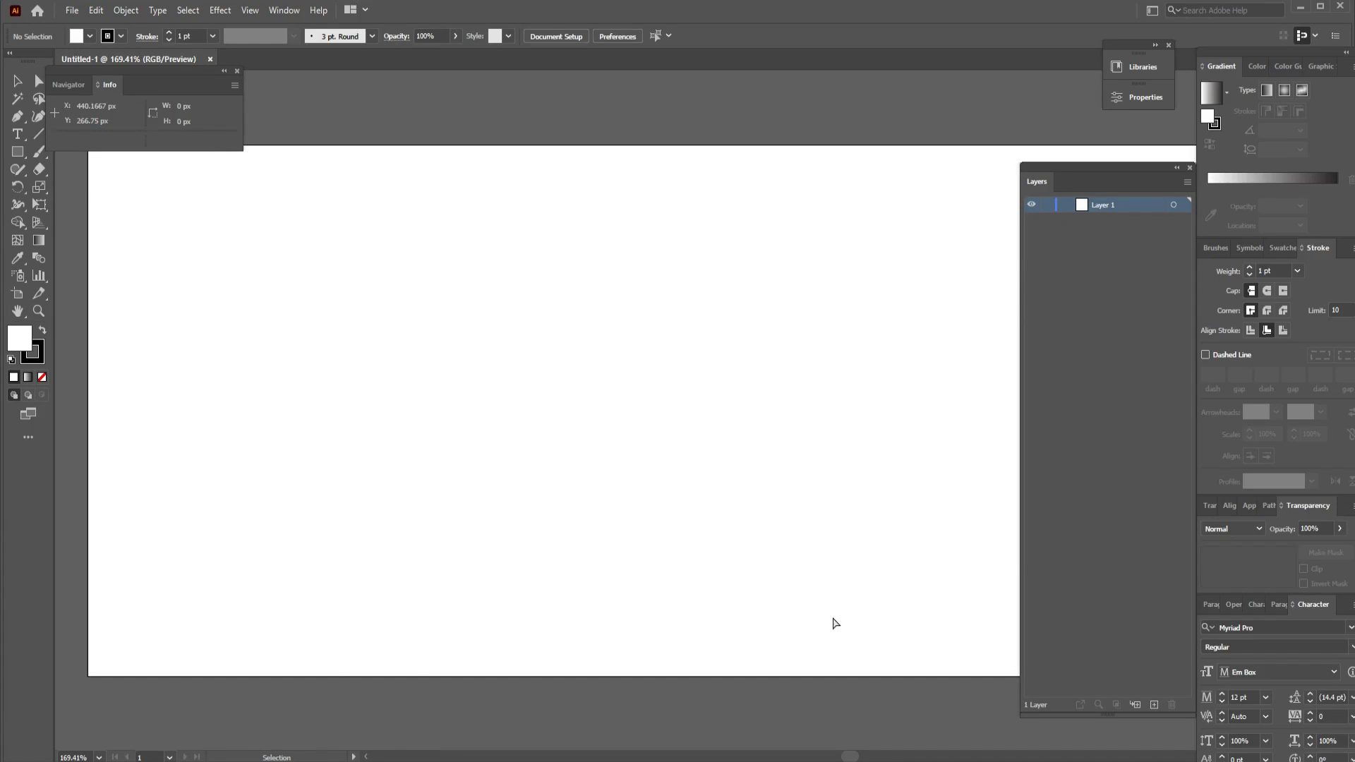
Draw a small rectangle about 60 × 50 px outside the artboard, beside its upper-left corner
{"action": "key", "text": "ctrl+1"}
{"action": "left_click_drag", "start_coordinate": [823, 405], "coordinate": [700, 402]}
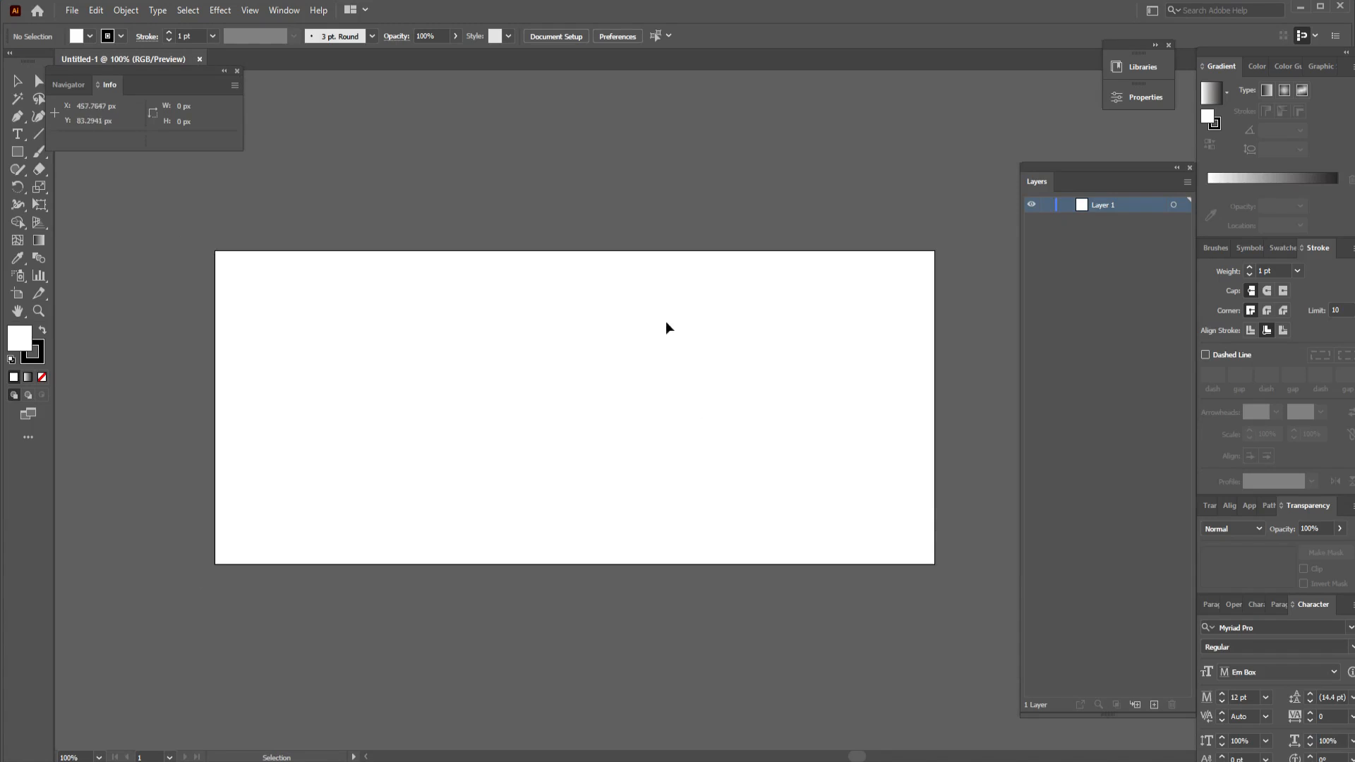
{"action": "left_click", "coordinate": [16, 155]}
{"action": "left_click_drag", "start_coordinate": [83, 269], "coordinate": [143, 321]}
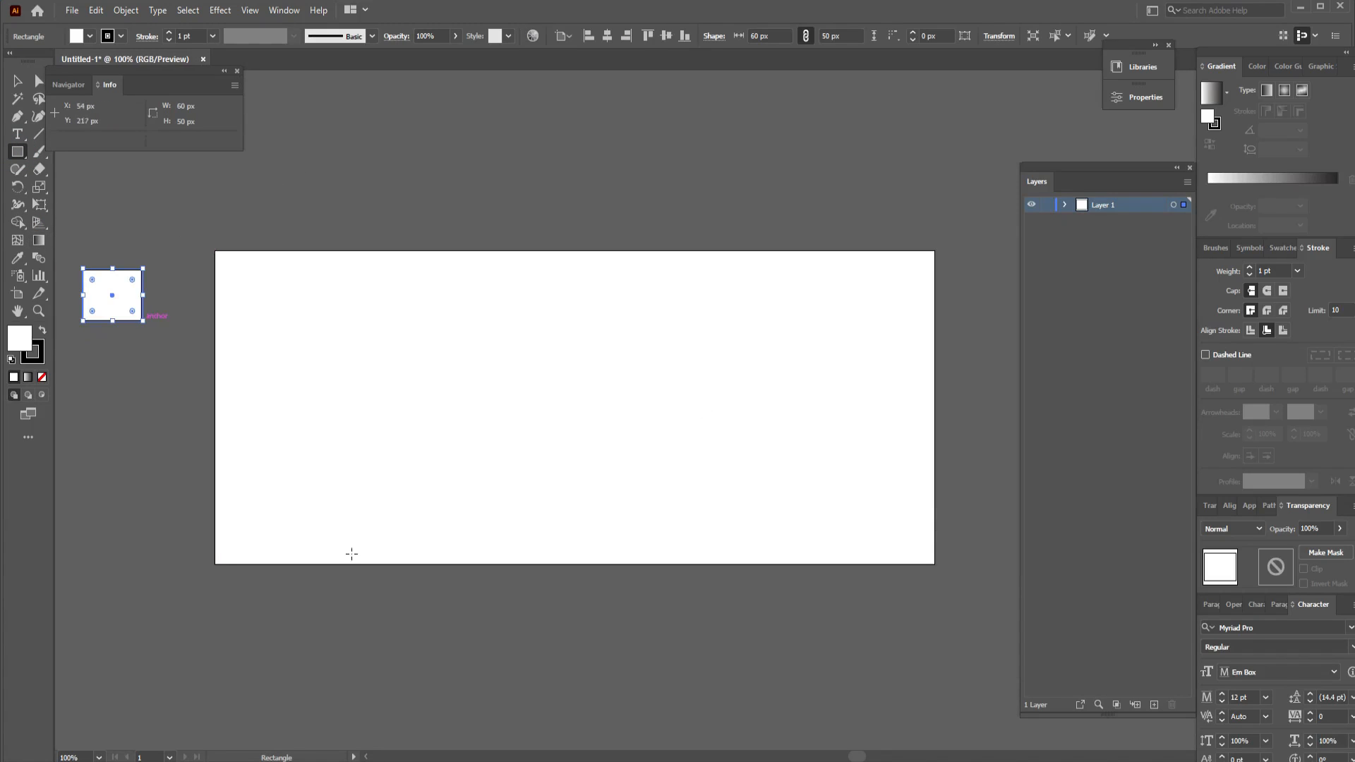
Fill the small rectangle with orange #FCAB28 and remove its stroke
{"action": "double_click", "coordinate": [30, 344]}
{"action": "type", "text": "FFA82F"}
{"action": "left_click", "coordinate": [1146, 156]}
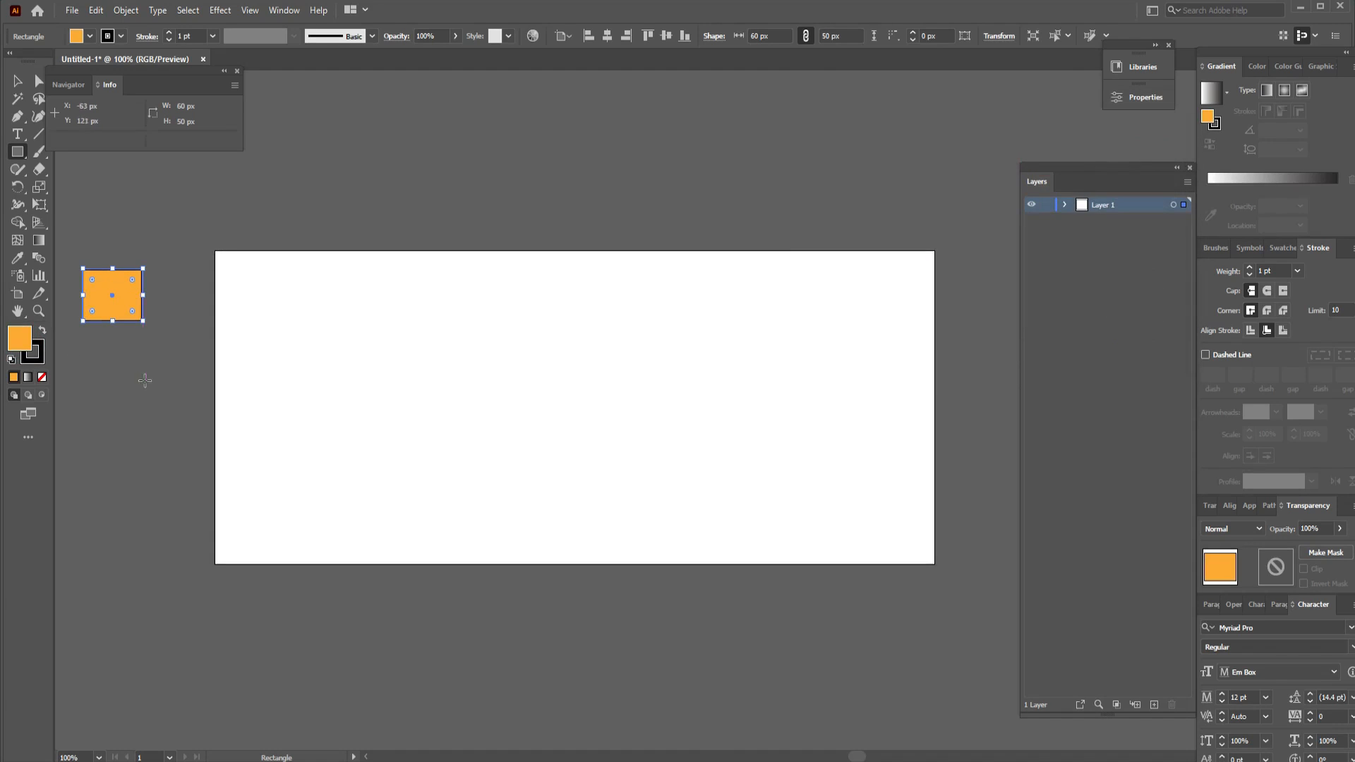
{"action": "left_click", "coordinate": [38, 359]}
{"action": "left_click", "coordinate": [42, 377]}
{"action": "left_click", "coordinate": [17, 80]}
{"action": "left_click", "coordinate": [171, 313]}
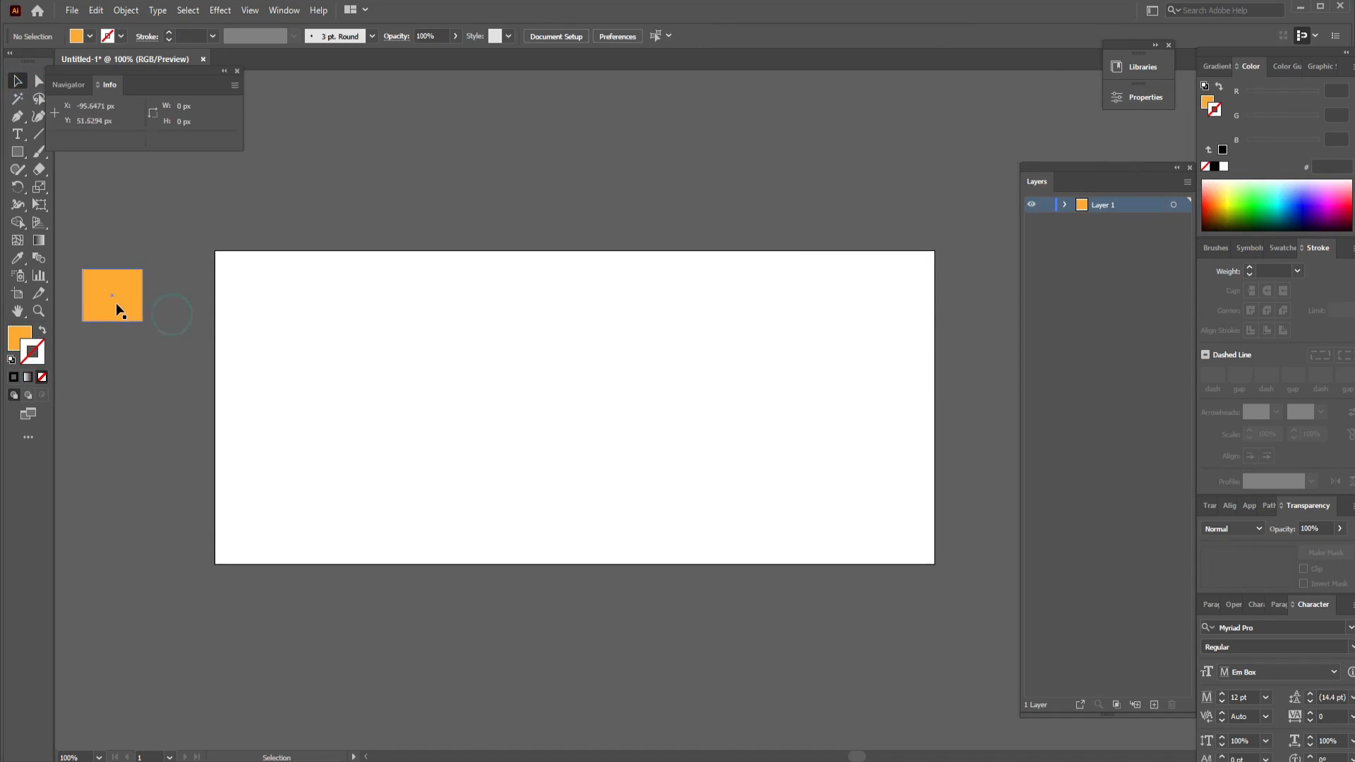
Duplicate the orange swatch directly below itself and fill the copy with green #0C7E40
{"action": "left_click_drag", "start_coordinate": [115, 302], "coordinate": [113, 359]}
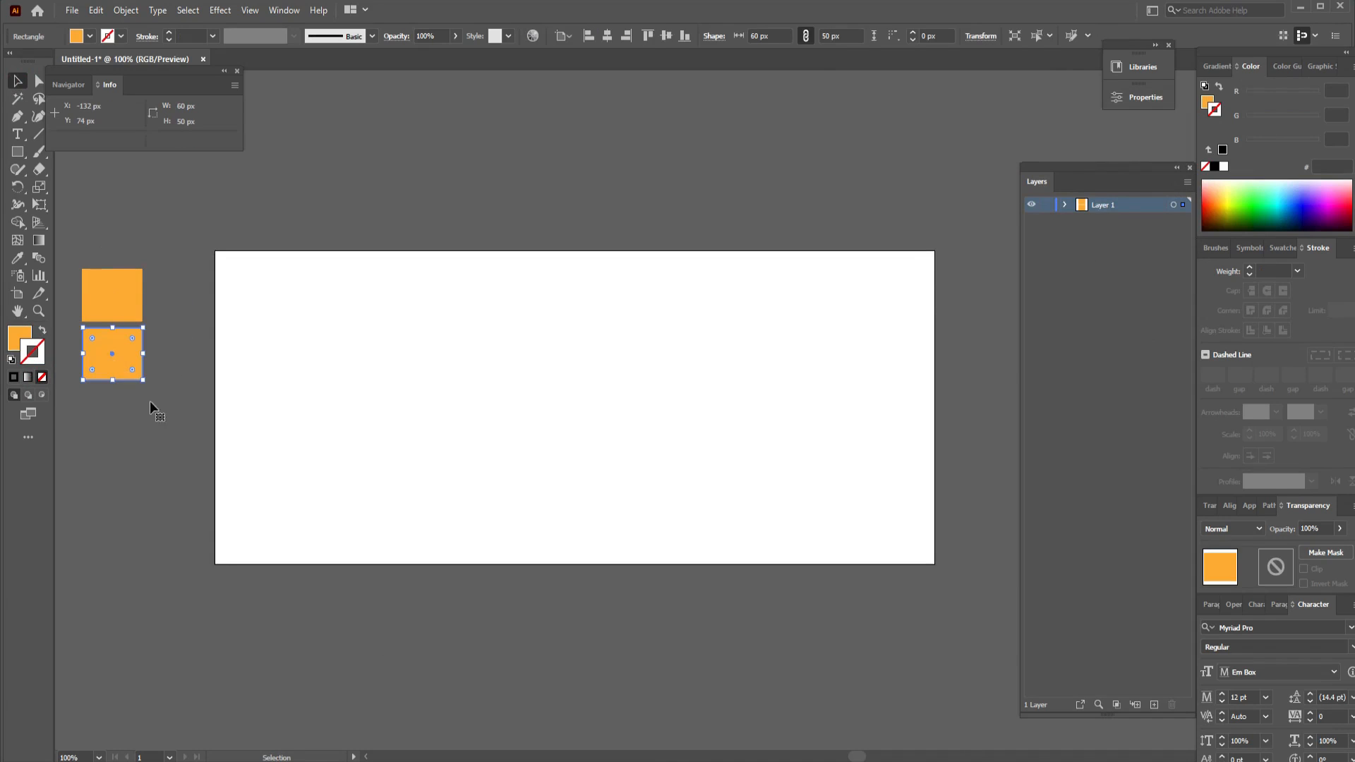
{"action": "double_click", "coordinate": [17, 335]}
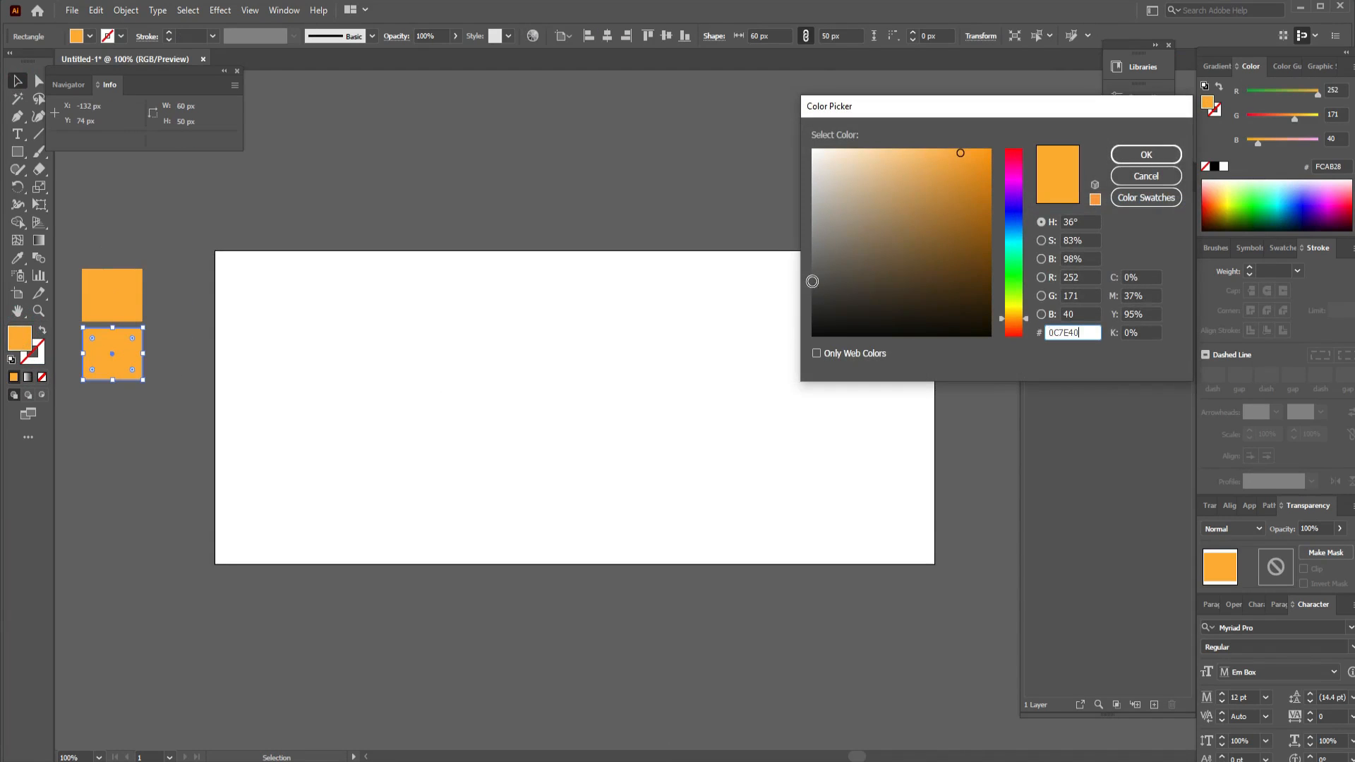
{"action": "left_click", "coordinate": [1145, 154]}
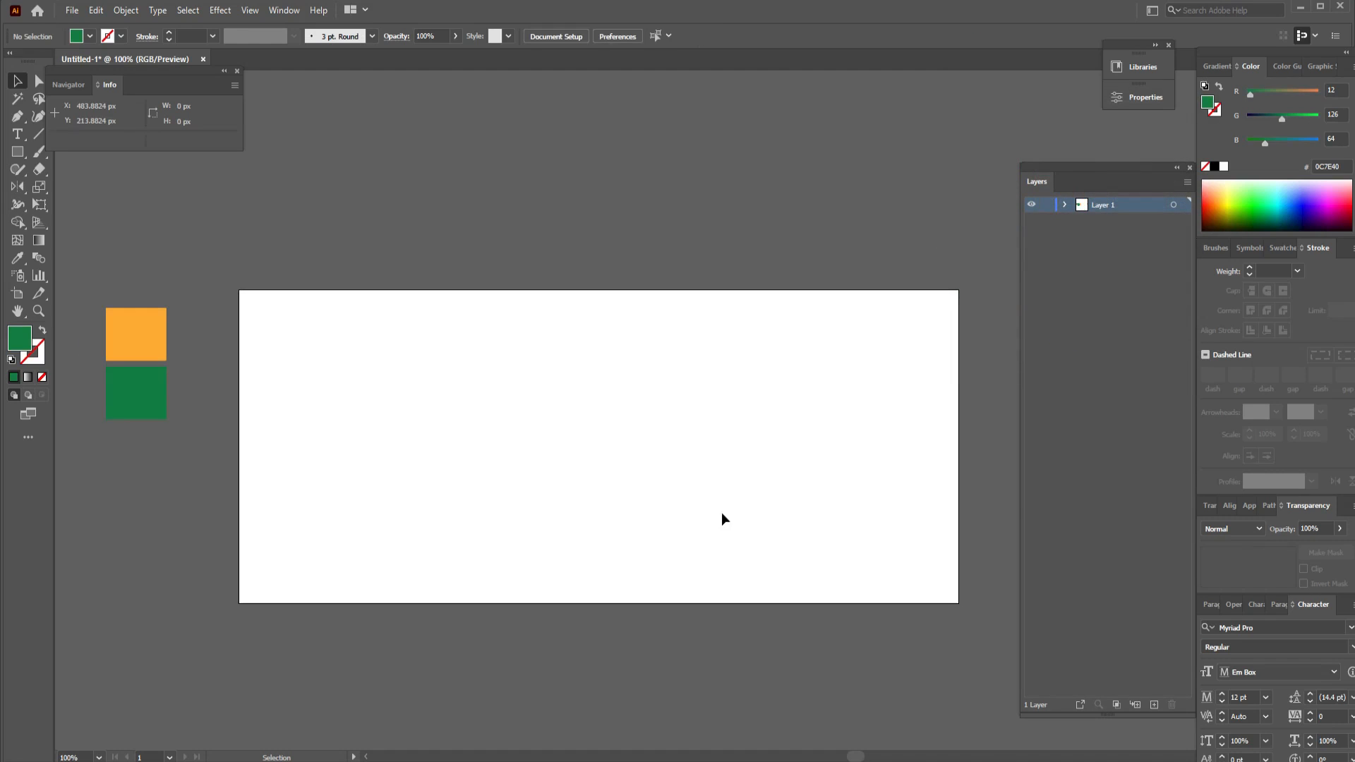
Draw a green 720 × 300 px rectangle covering the whole artboard
{"action": "left_click", "coordinate": [19, 118]}
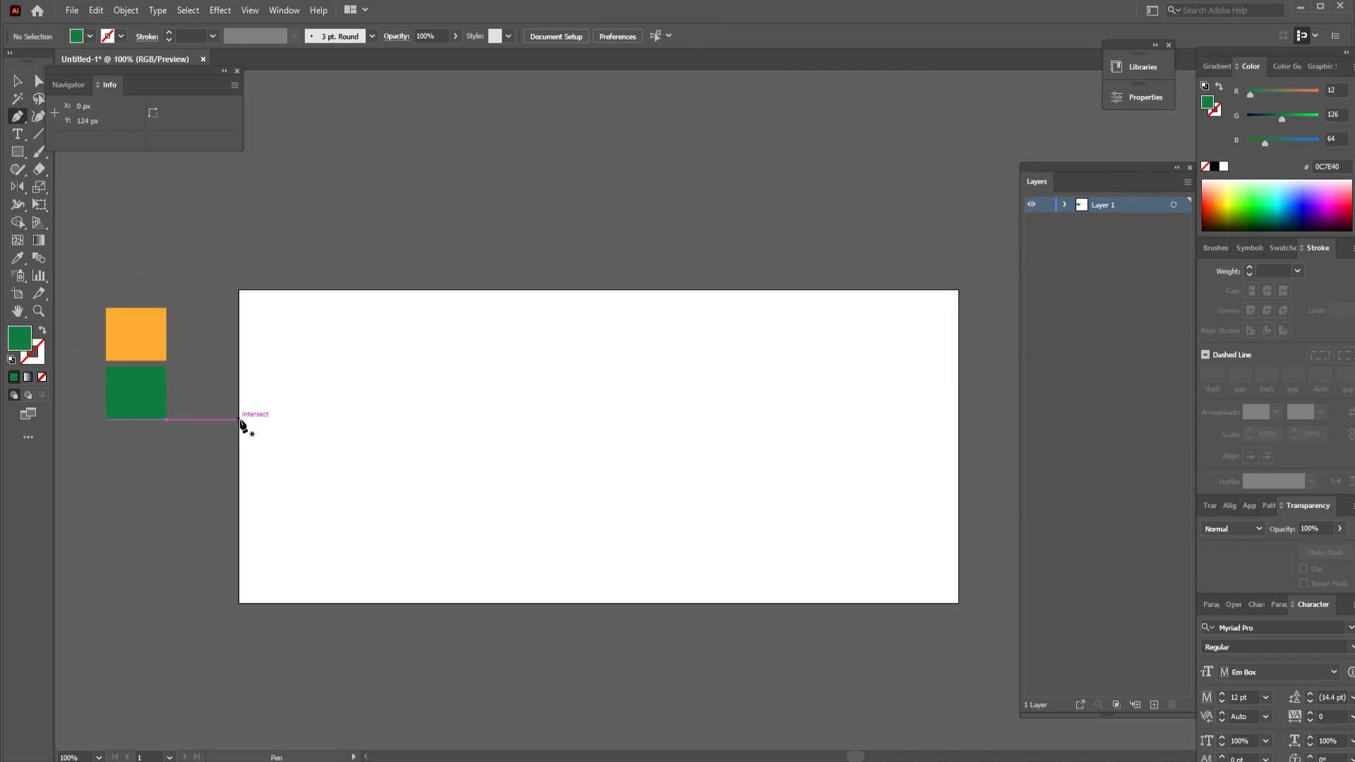
{"action": "left_click", "coordinate": [17, 152]}
{"action": "left_click_drag", "start_coordinate": [239, 290], "coordinate": [960, 604]}
In Layer 1, hide the leftover paths, polygons and rectangles, keep the two colour swatches visible, and lock the green background rectangle
{"action": "left_click", "coordinate": [1064, 204]}
{"action": "left_click_drag", "start_coordinate": [1031, 360], "coordinate": [1031, 266]}
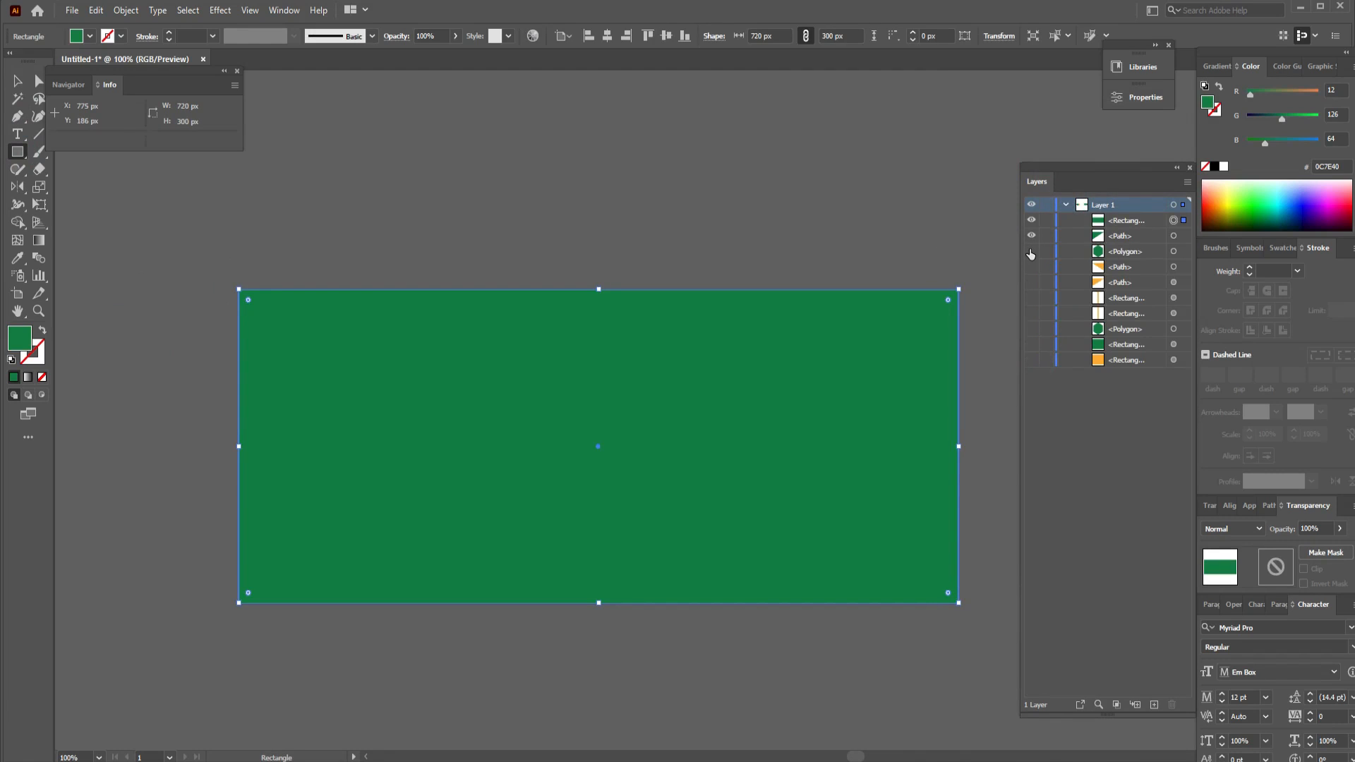
{"action": "left_click", "coordinate": [1031, 360]}
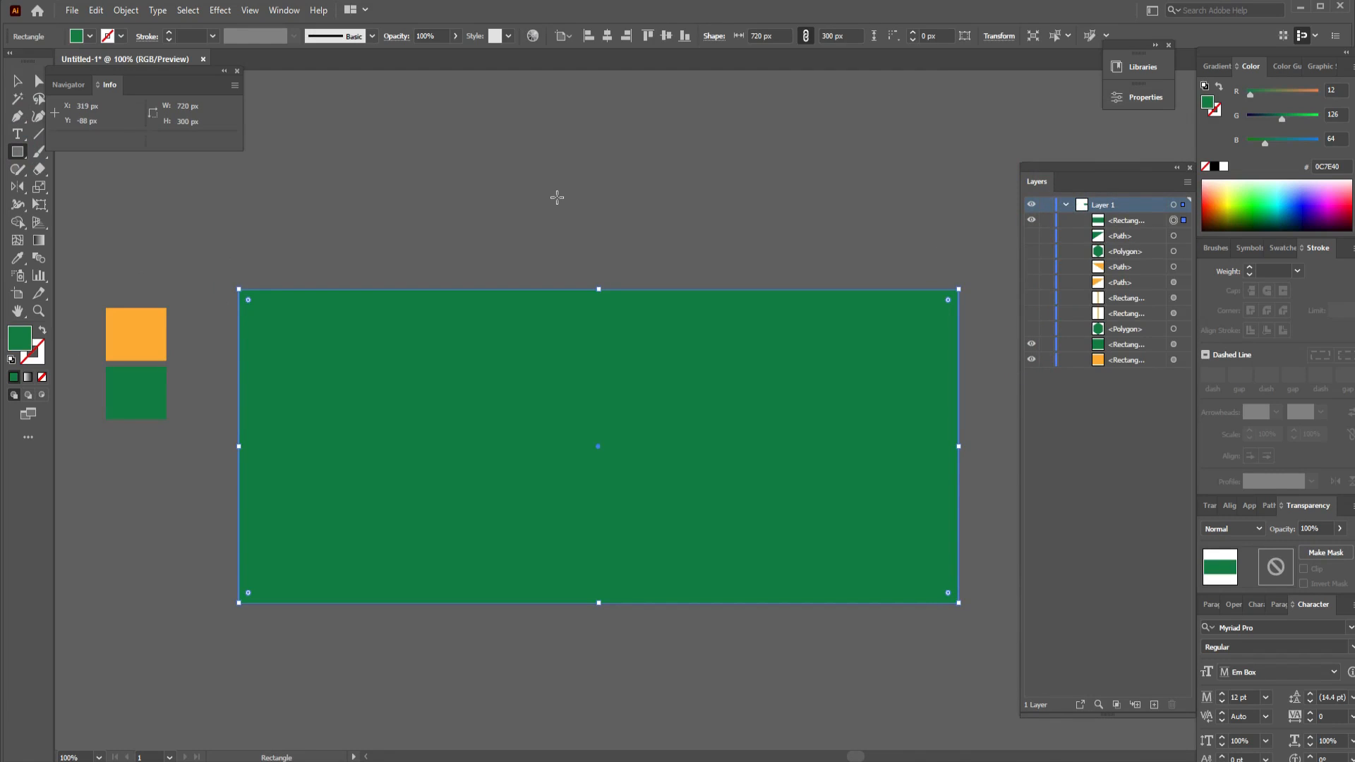
{"action": "key", "text": "v"}
{"action": "left_click", "coordinate": [650, 210]}
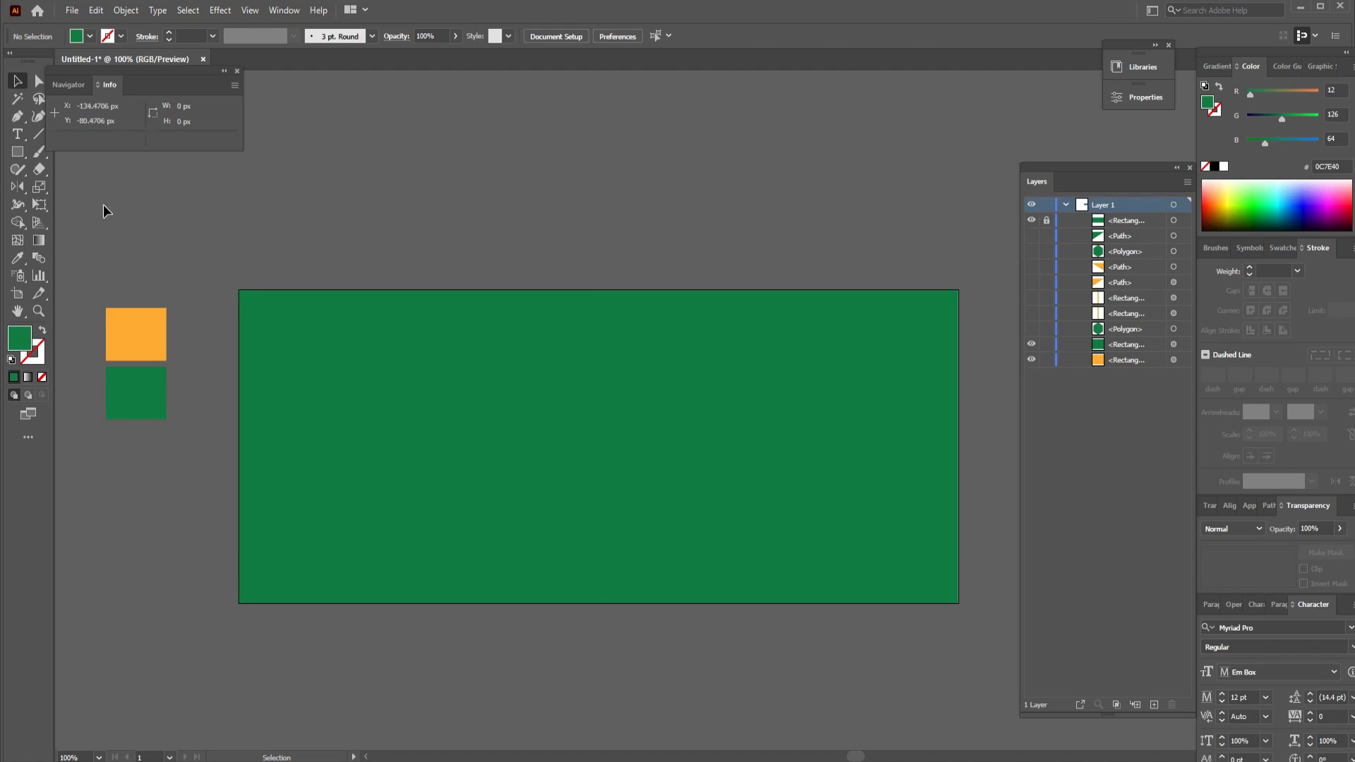
Using the orange swatch's fill, draw a right triangle about 302 × 109 px along the artboard's top edge, starting 31 px from its left edge
{"action": "left_click", "coordinate": [19, 120]}
{"action": "key", "text": "v"}
{"action": "left_click", "coordinate": [124, 332]}
{"action": "left_click", "coordinate": [18, 117]}
{"action": "left_click", "coordinate": [598, 446]}
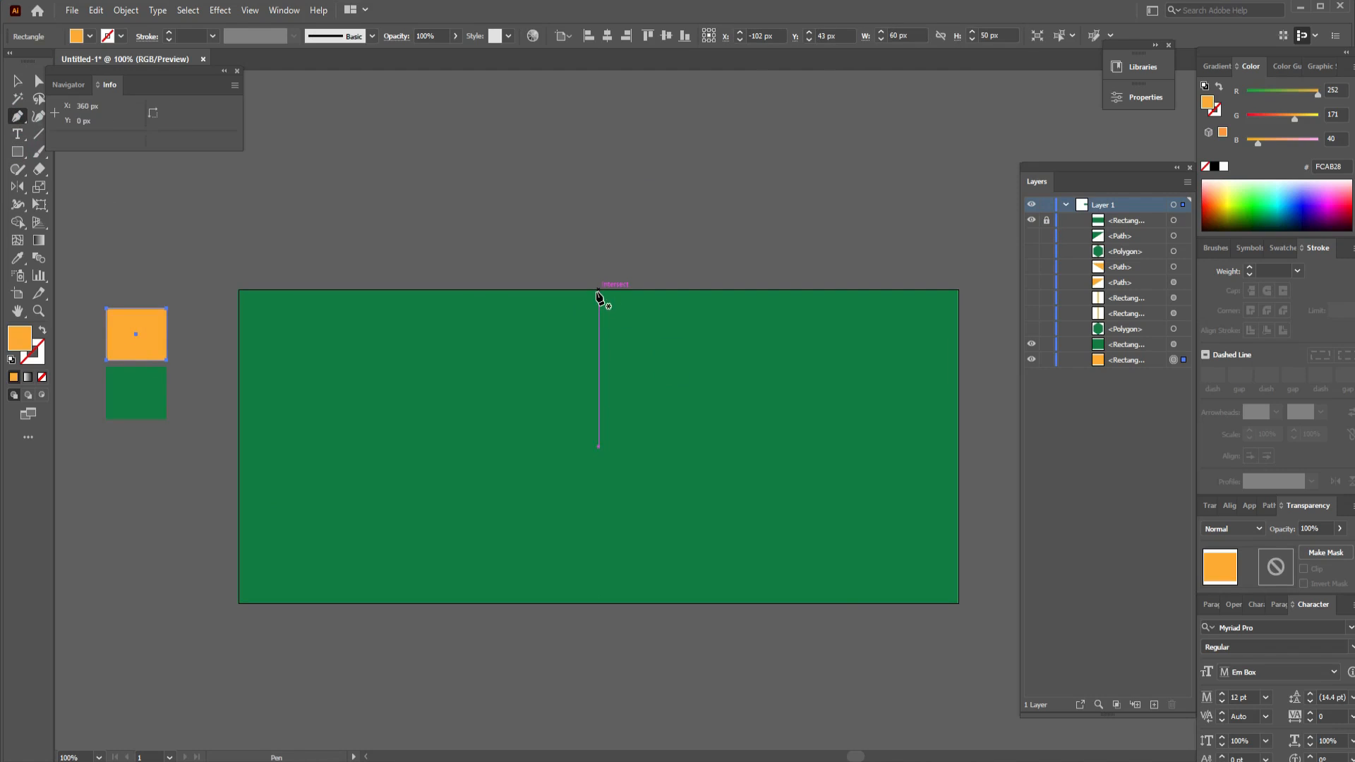
{"action": "left_click", "coordinate": [571, 289]}
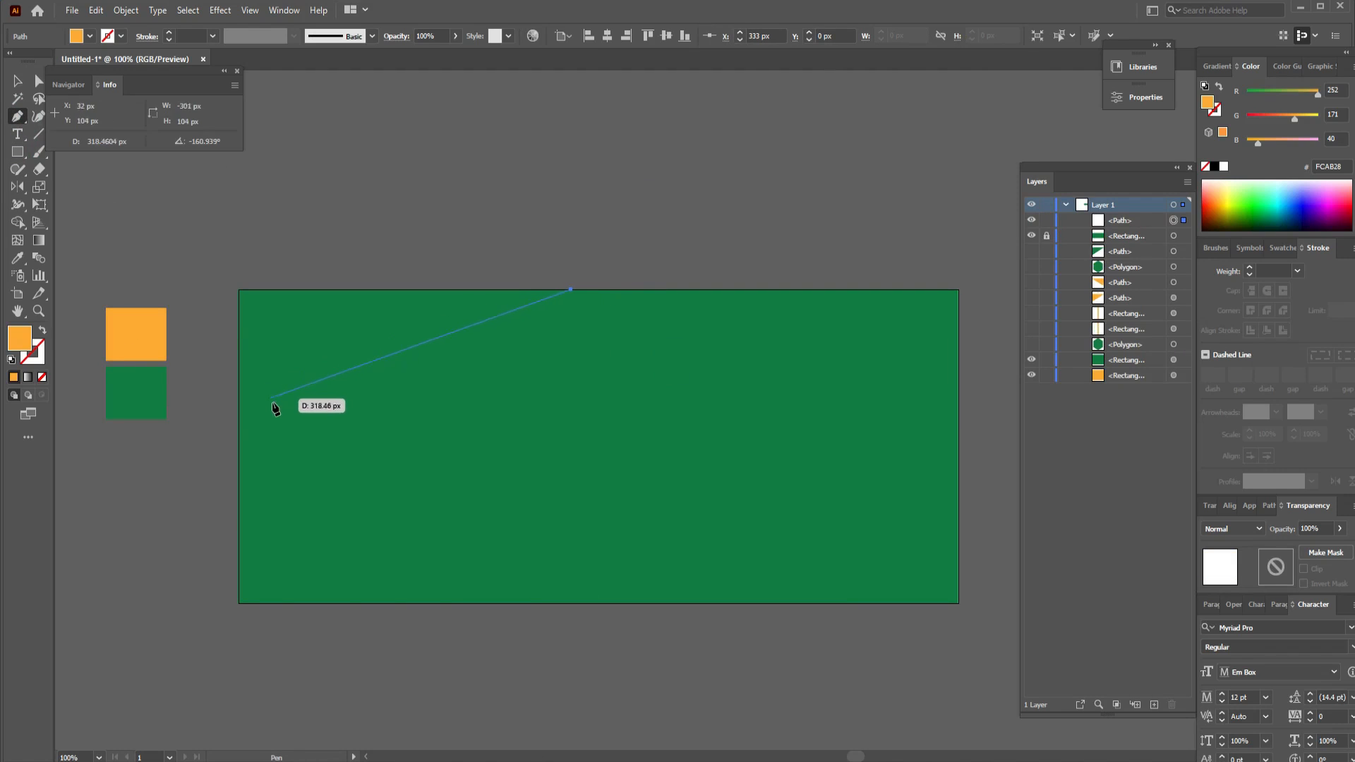
{"action": "left_click", "coordinate": [268, 403]}
{"action": "left_click", "coordinate": [269, 289]}
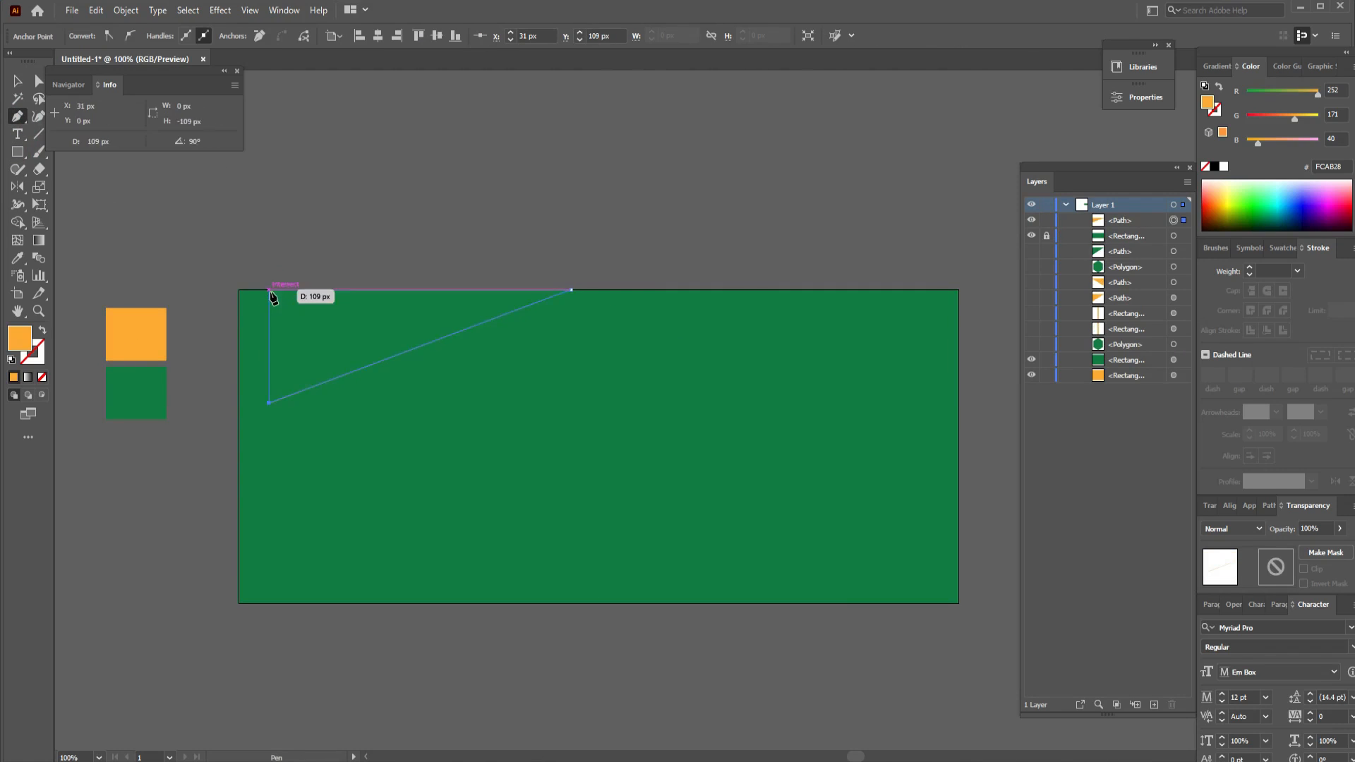
{"action": "left_click", "coordinate": [571, 289]}
{"action": "left_click", "coordinate": [18, 82]}
{"action": "left_click", "coordinate": [345, 341]}
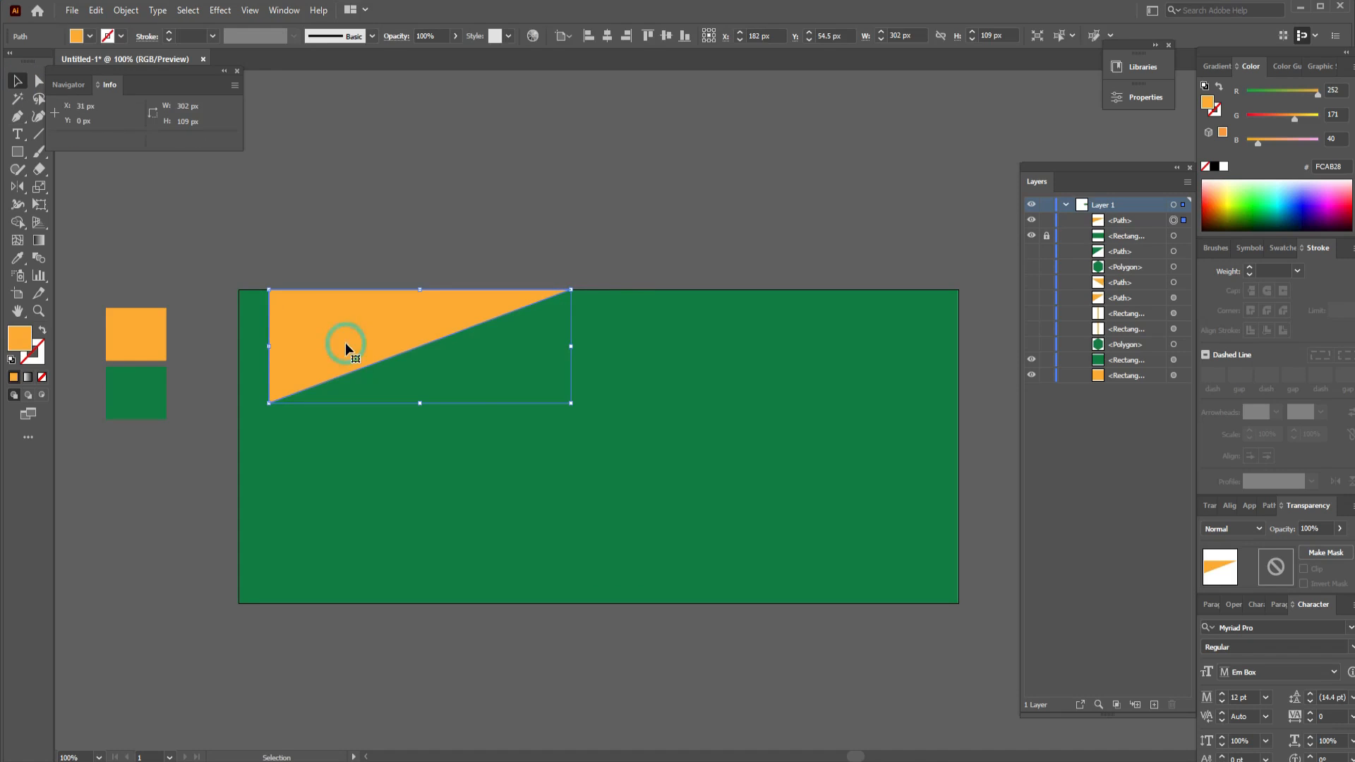
Draw an orange strip 31 px wide and 300 px high along the artboard's left edge, touching the triangle
{"action": "key", "text": "m"}
{"action": "left_click_drag", "start_coordinate": [239, 289], "coordinate": [269, 603]}
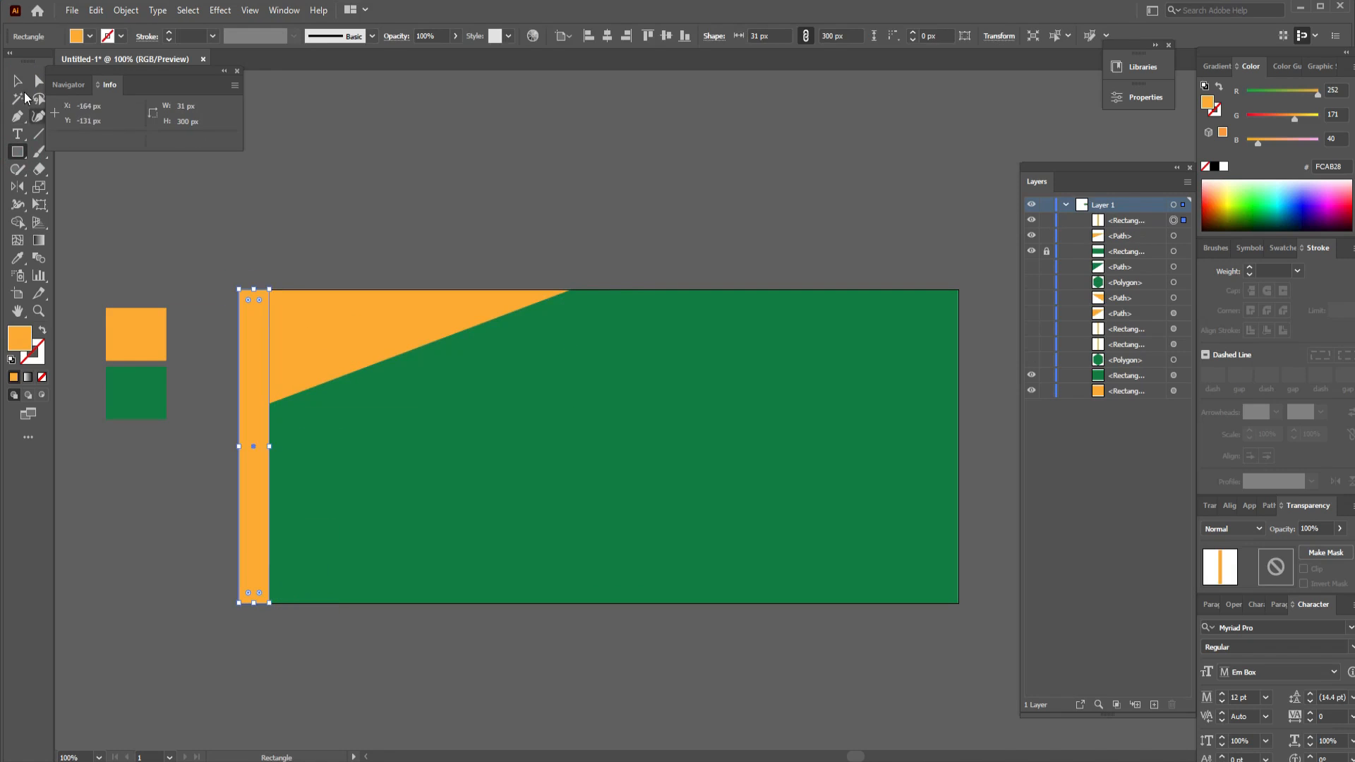
{"action": "key", "text": "v"}
{"action": "left_click", "coordinate": [210, 171]}
{"action": "left_click", "coordinate": [247, 471]}
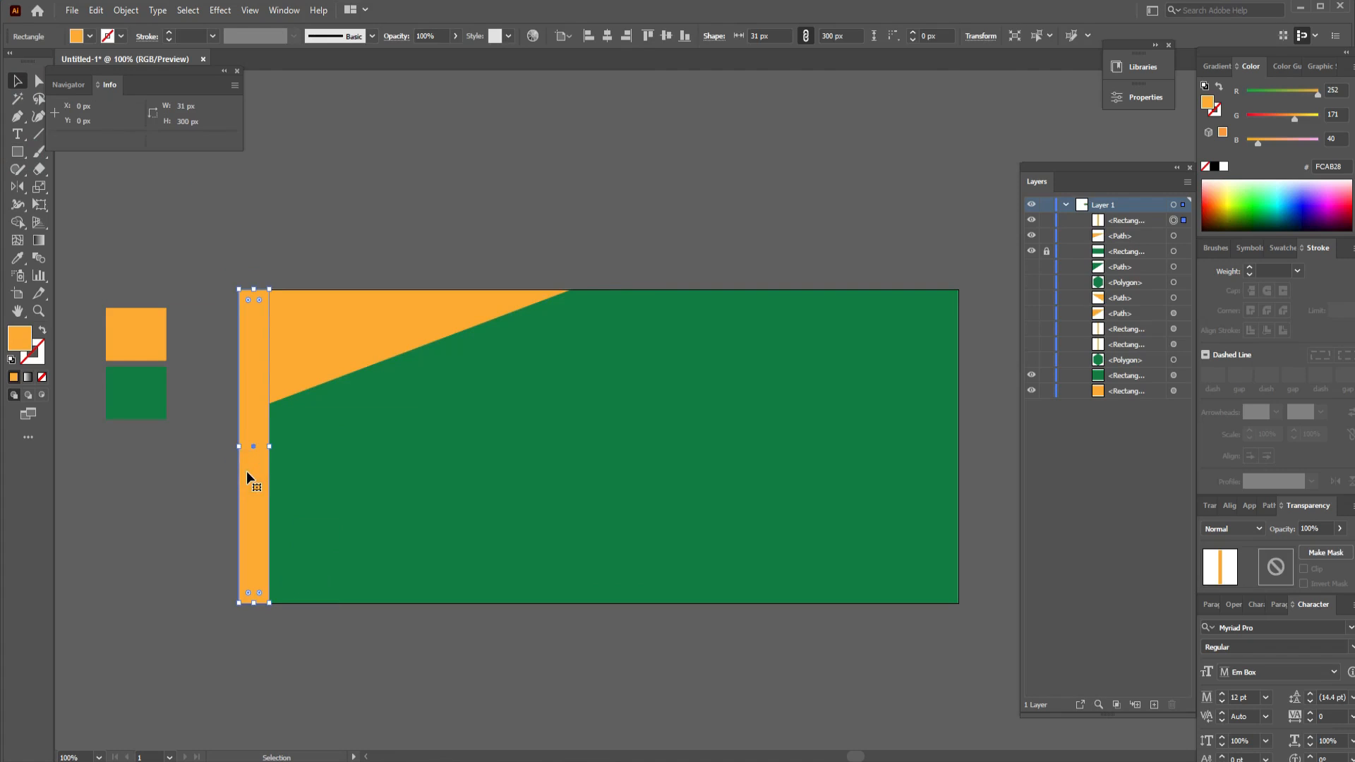
Shorten the orange strip to the triangle's 109 px height and raise its lower outer corner to slant the bottom edge
{"action": "left_click_drag", "start_coordinate": [253, 604], "coordinate": [244, 409]}
{"action": "key", "text": "a"}
{"action": "left_click", "coordinate": [293, 246]}
{"action": "left_click", "coordinate": [239, 404]}
{"action": "left_click", "coordinate": [252, 379]}
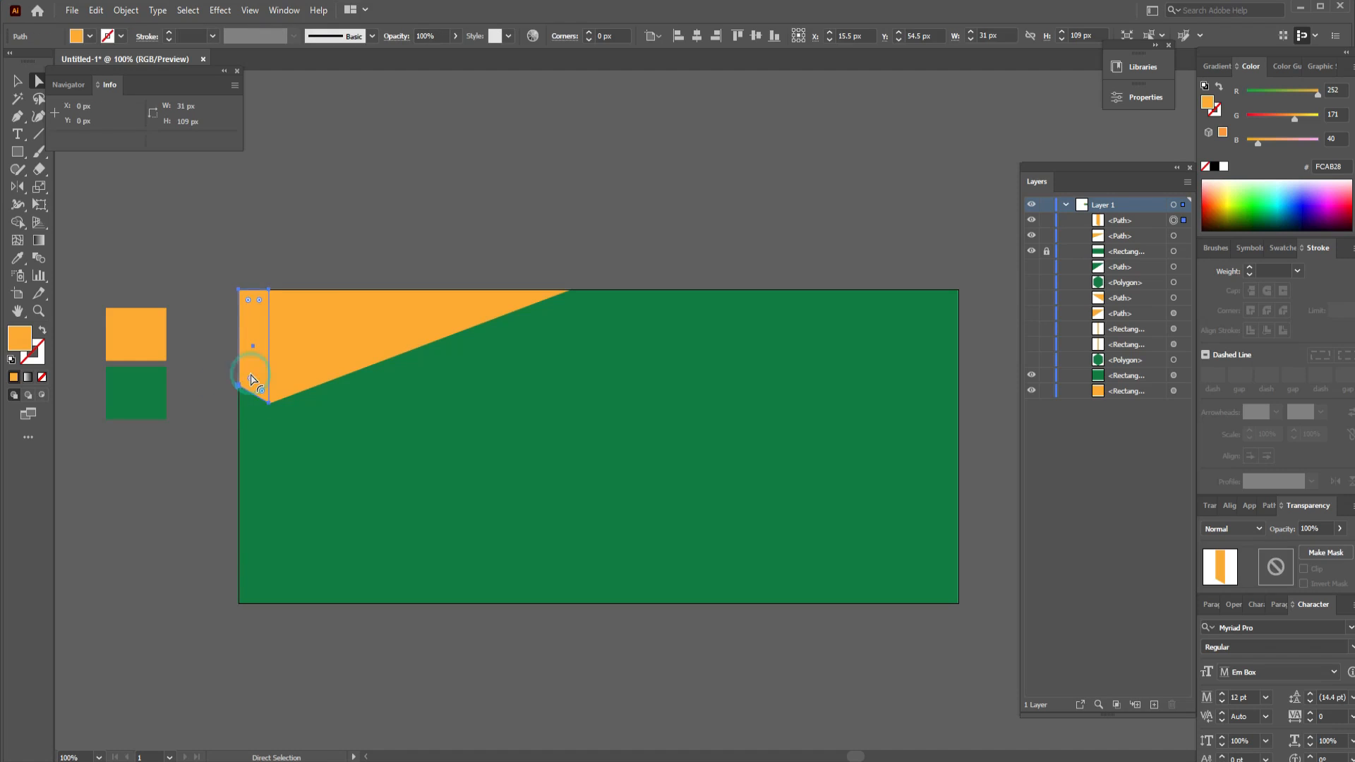
Fill the slanted strip with the muted tan #E2B471
{"action": "double_click", "coordinate": [14, 344]}
{"action": "left_click", "coordinate": [898, 172]}
{"action": "left_click", "coordinate": [1143, 151]}
{"action": "left_click", "coordinate": [632, 192]}
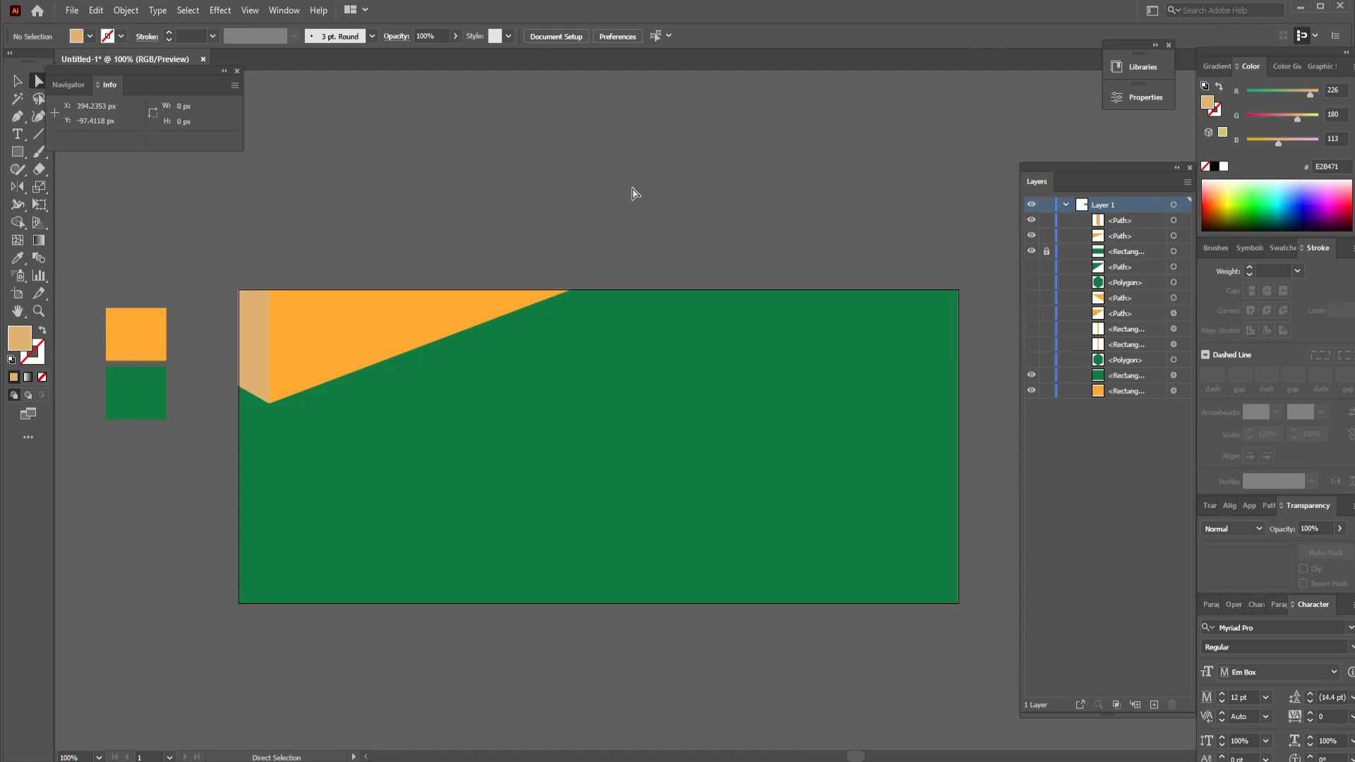
Duplicate the triangle and tan strip, rotate the copy 180°, and fit it into the artboard's bottom-right corner
{"action": "key", "text": "v"}
{"action": "left_click_drag", "start_coordinate": [256, 243], "coordinate": [345, 530]}
{"action": "left_click_drag", "start_coordinate": [570, 485], "coordinate": [308, 576]}
{"action": "left_click_drag", "start_coordinate": [500, 555], "coordinate": [892, 565]}
{"action": "left_click", "coordinate": [983, 488]}
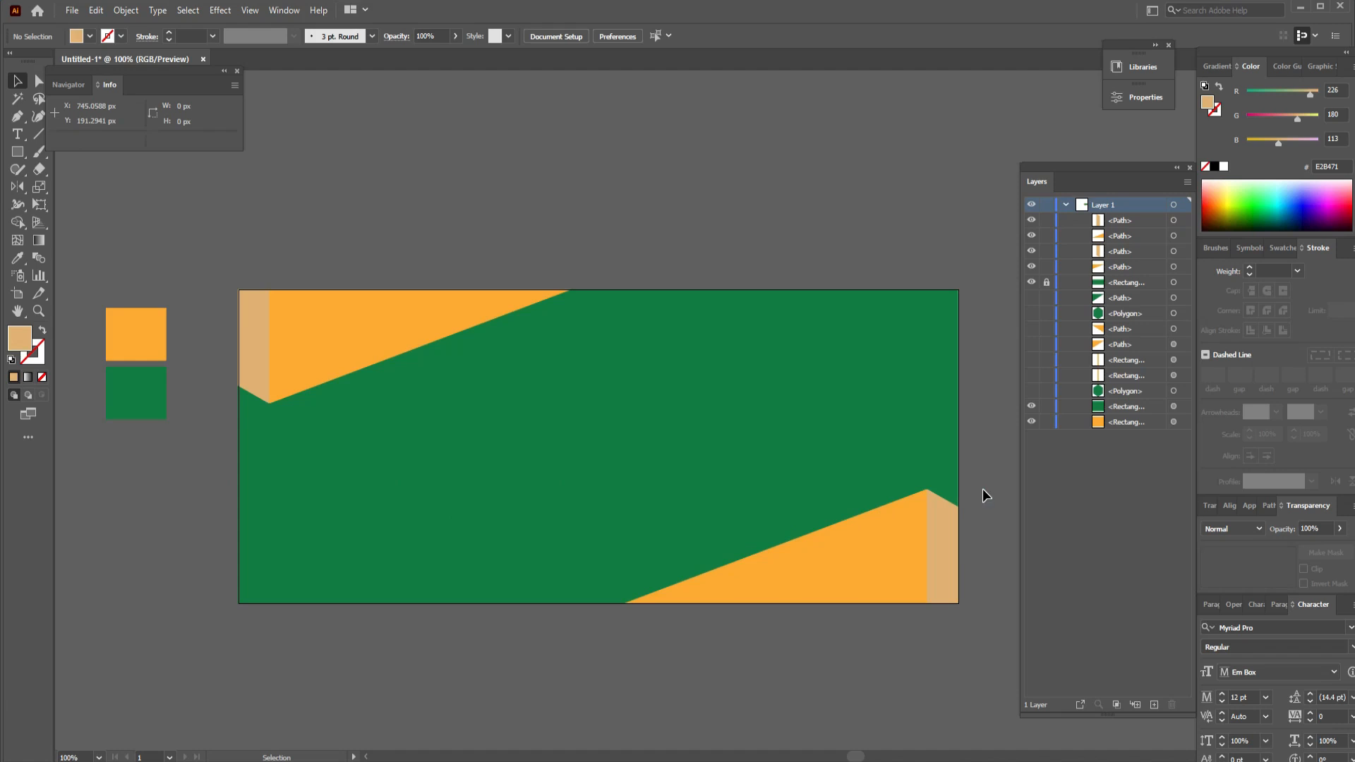
Duplicate the bottom-right triangle and strip into the artboard's lower-left area, and make a reflected copy of that duplicate
{"action": "left_click", "coordinate": [886, 548]}
{"action": "left_click_drag", "start_coordinate": [989, 547], "coordinate": [900, 576]}
{"action": "left_click_drag", "start_coordinate": [913, 568], "coordinate": [571, 542]}
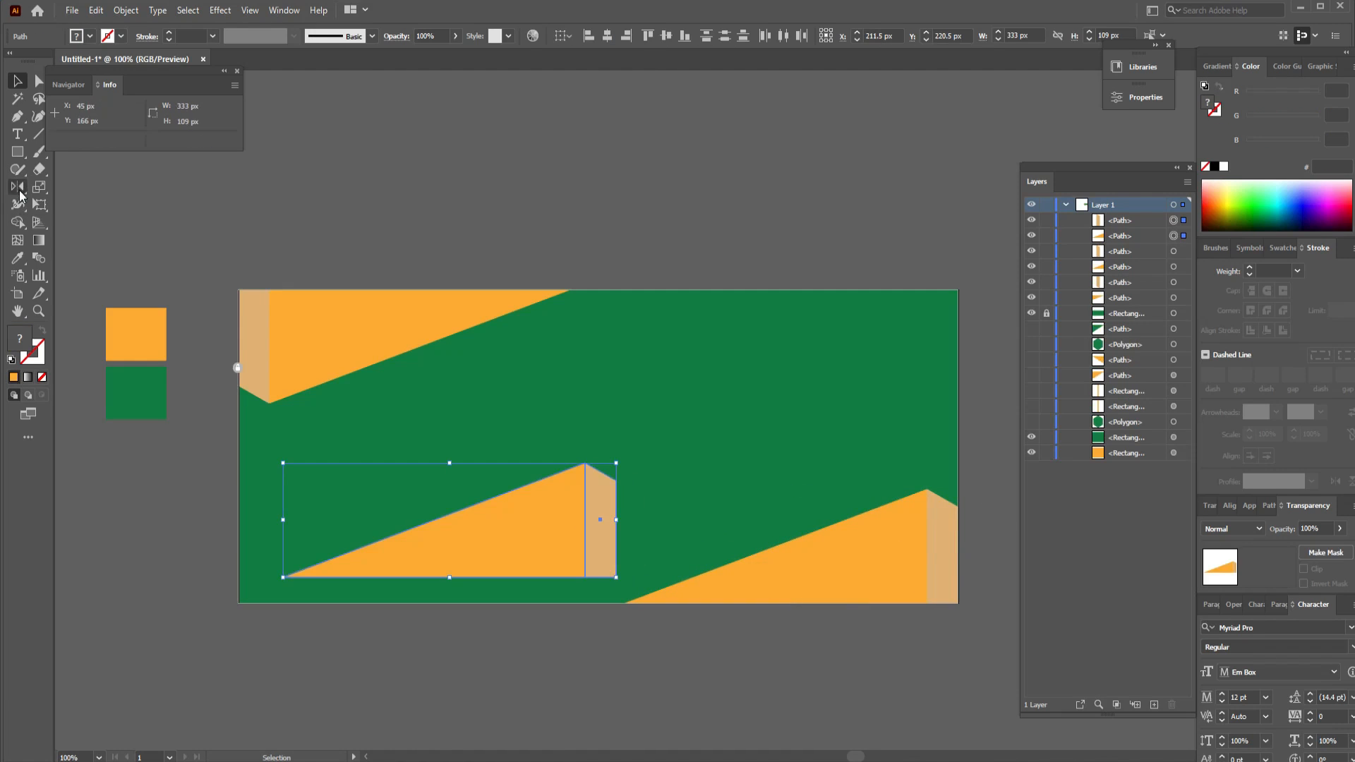
{"action": "left_click", "coordinate": [17, 187]}
{"action": "left_click_drag", "start_coordinate": [450, 520], "coordinate": [451, 519]}
{"action": "key", "text": "v"}
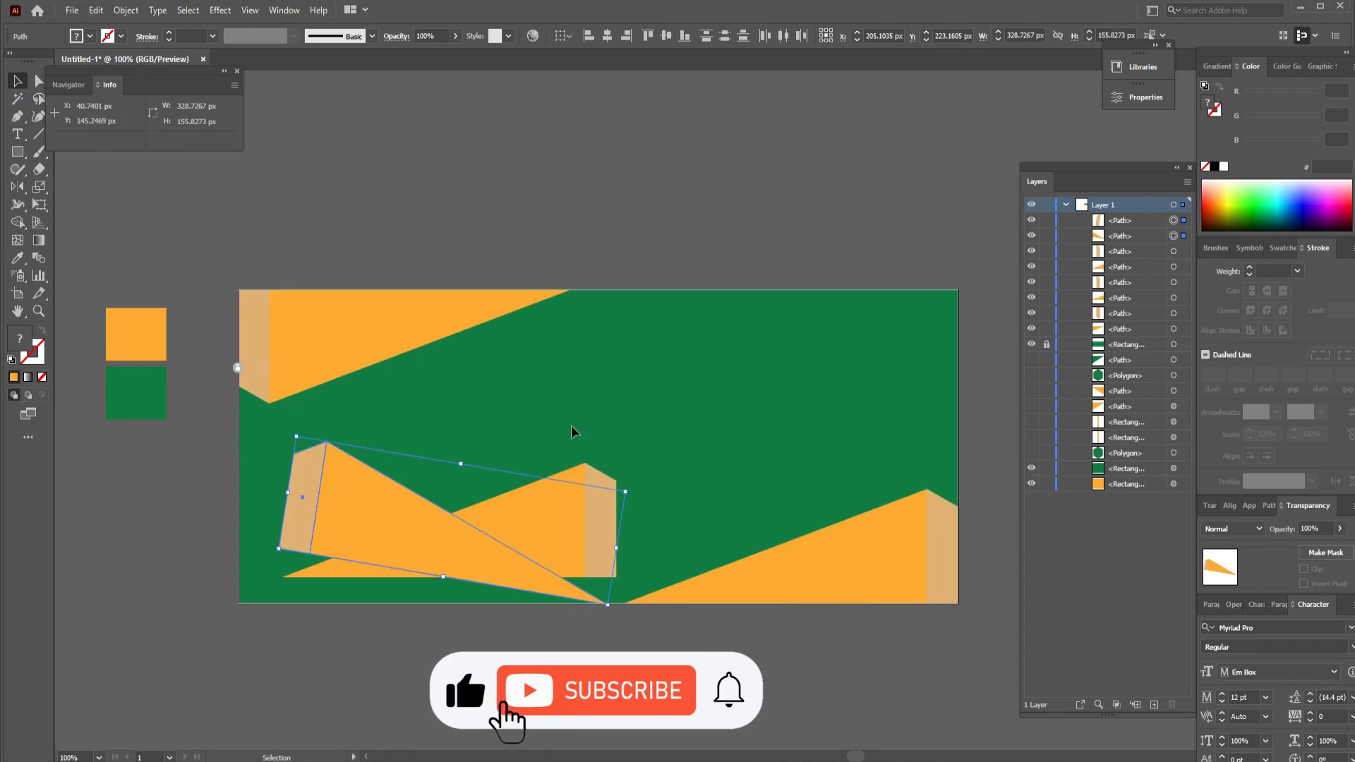
Move the unreflected triangle and strip from the lower-left area to the artboard's upper-right area
{"action": "left_click", "coordinate": [605, 484]}
{"action": "left_click", "coordinate": [572, 515], "text": "shift"}
{"action": "left_click_drag", "start_coordinate": [572, 514], "coordinate": [860, 337]}
Straighten the tilted reflected triangle and strip, and fit them into the artboard's bottom-left corner
{"action": "left_click", "coordinate": [387, 510]}
{"action": "left_click", "coordinate": [303, 505], "text": "shift"}
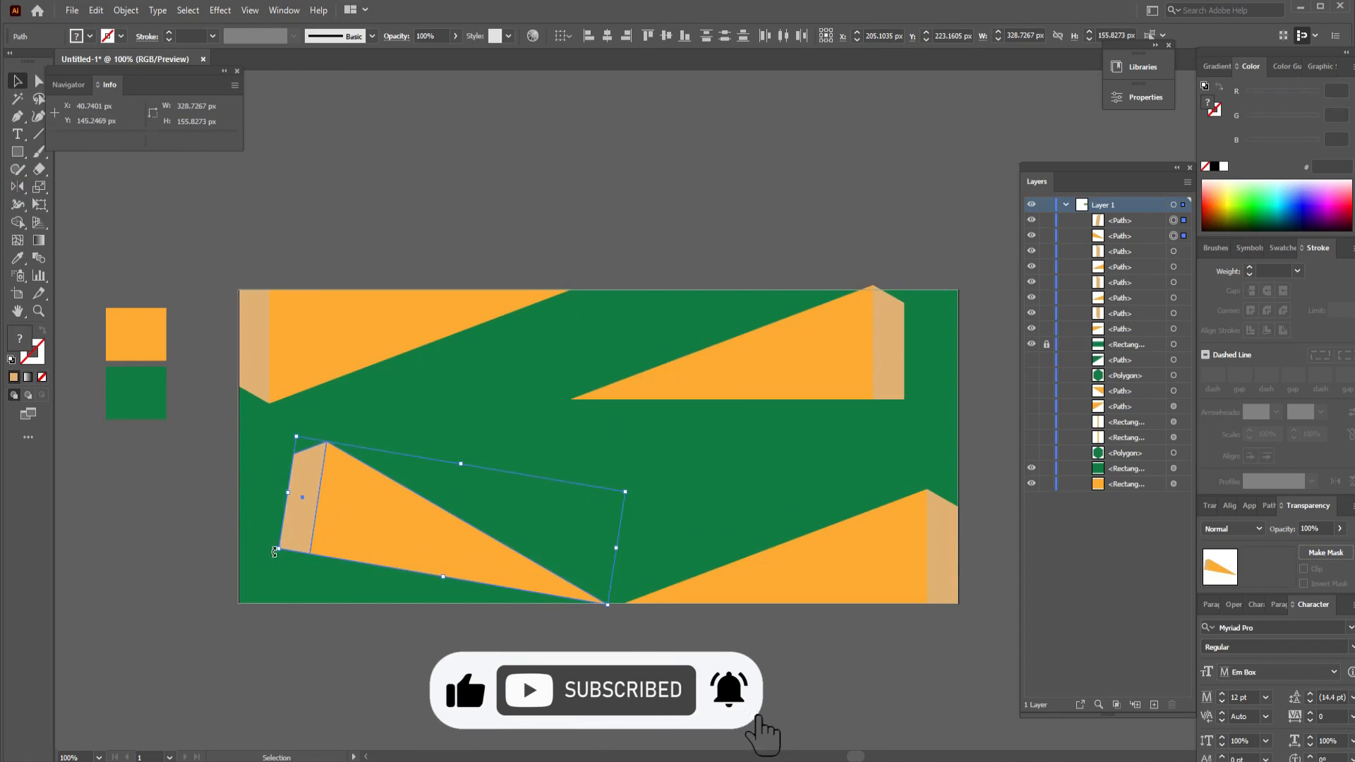
{"action": "left_click_drag", "start_coordinate": [273, 565], "coordinate": [282, 594]}
{"action": "left_click_drag", "start_coordinate": [385, 557], "coordinate": [339, 584]}
{"action": "left_click", "coordinate": [404, 672]}
Reflect the upper-right triangle and strip across the horizontal axis and fit them into the artboard's top-right corner
{"action": "left_click", "coordinate": [826, 365]}
{"action": "left_click", "coordinate": [887, 353], "text": "shift"}
{"action": "left_click", "coordinate": [18, 187]}
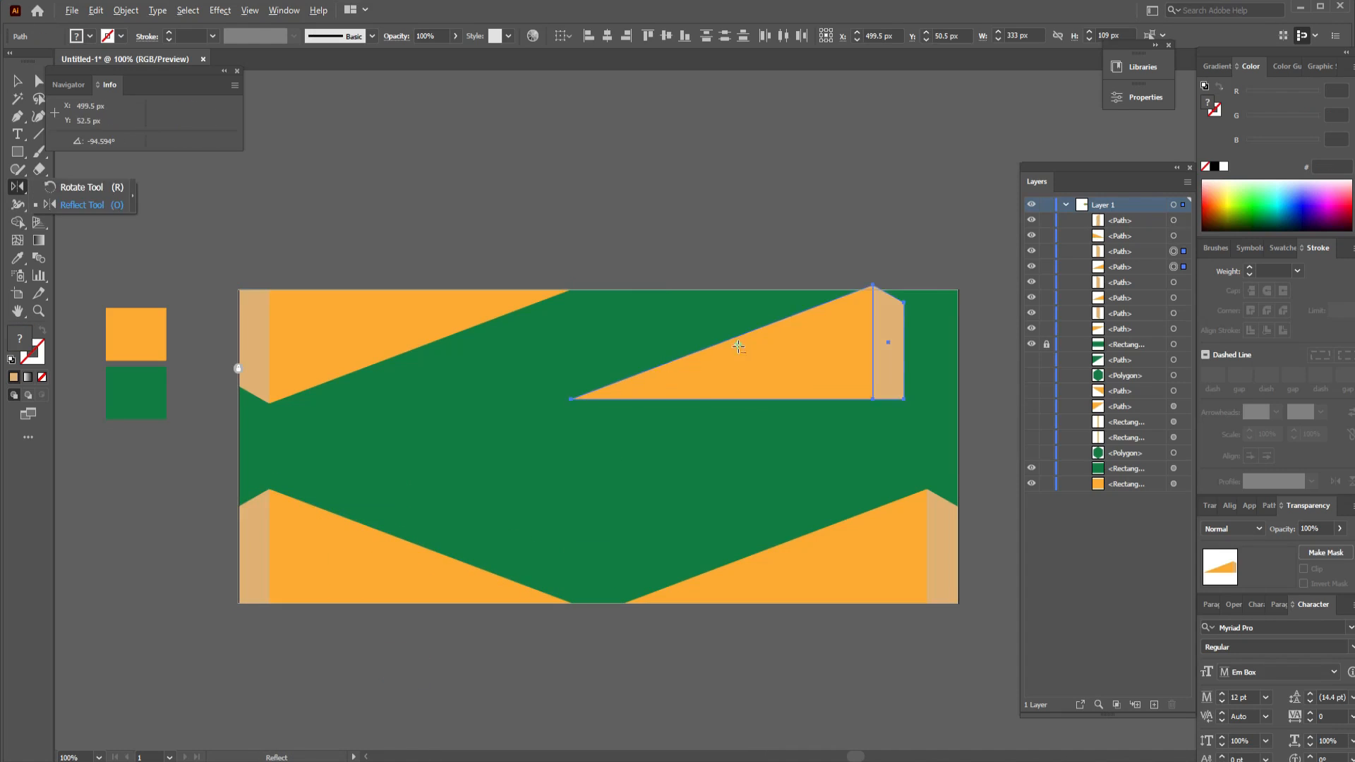
{"action": "double_click", "coordinate": [17, 187]}
{"action": "left_click", "coordinate": [797, 267]}
{"action": "left_click", "coordinate": [869, 441]}
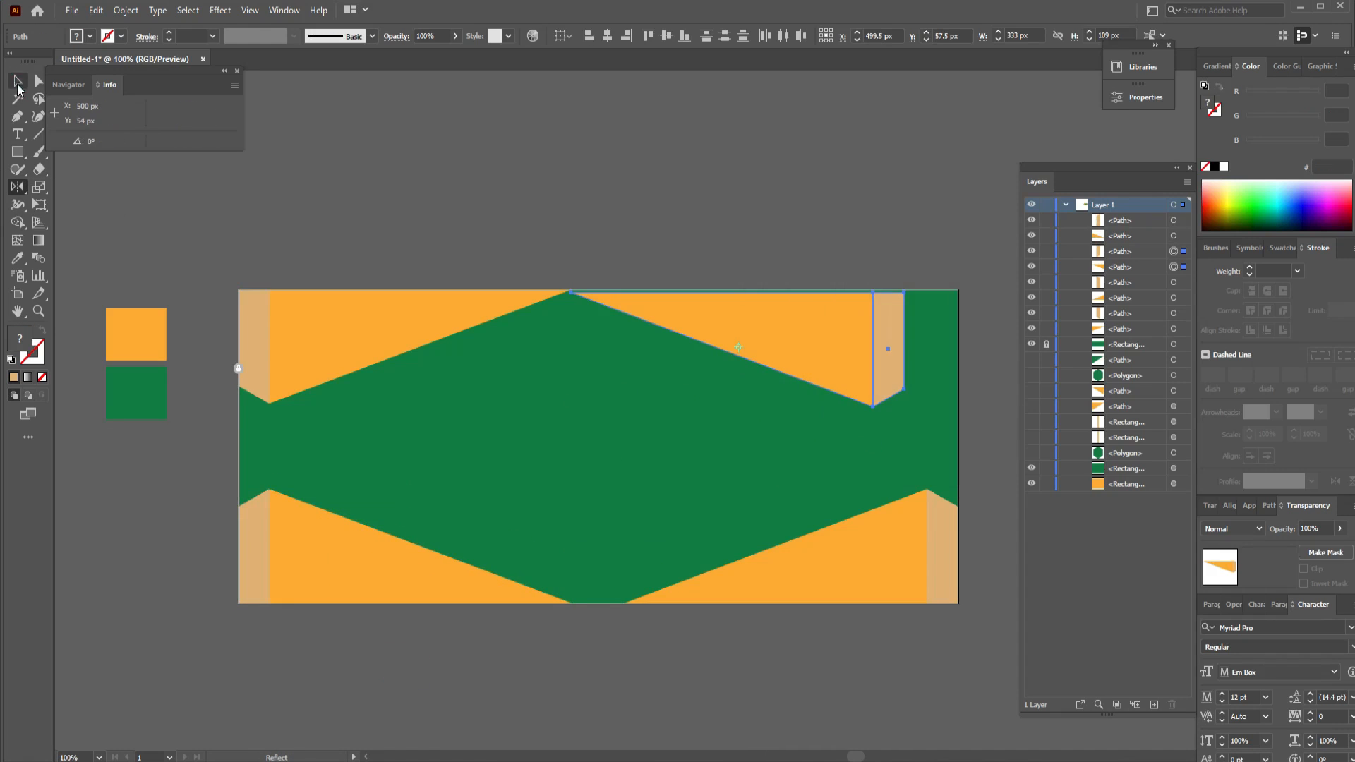
{"action": "left_click", "coordinate": [18, 83]}
{"action": "left_click_drag", "start_coordinate": [861, 342], "coordinate": [915, 346]}
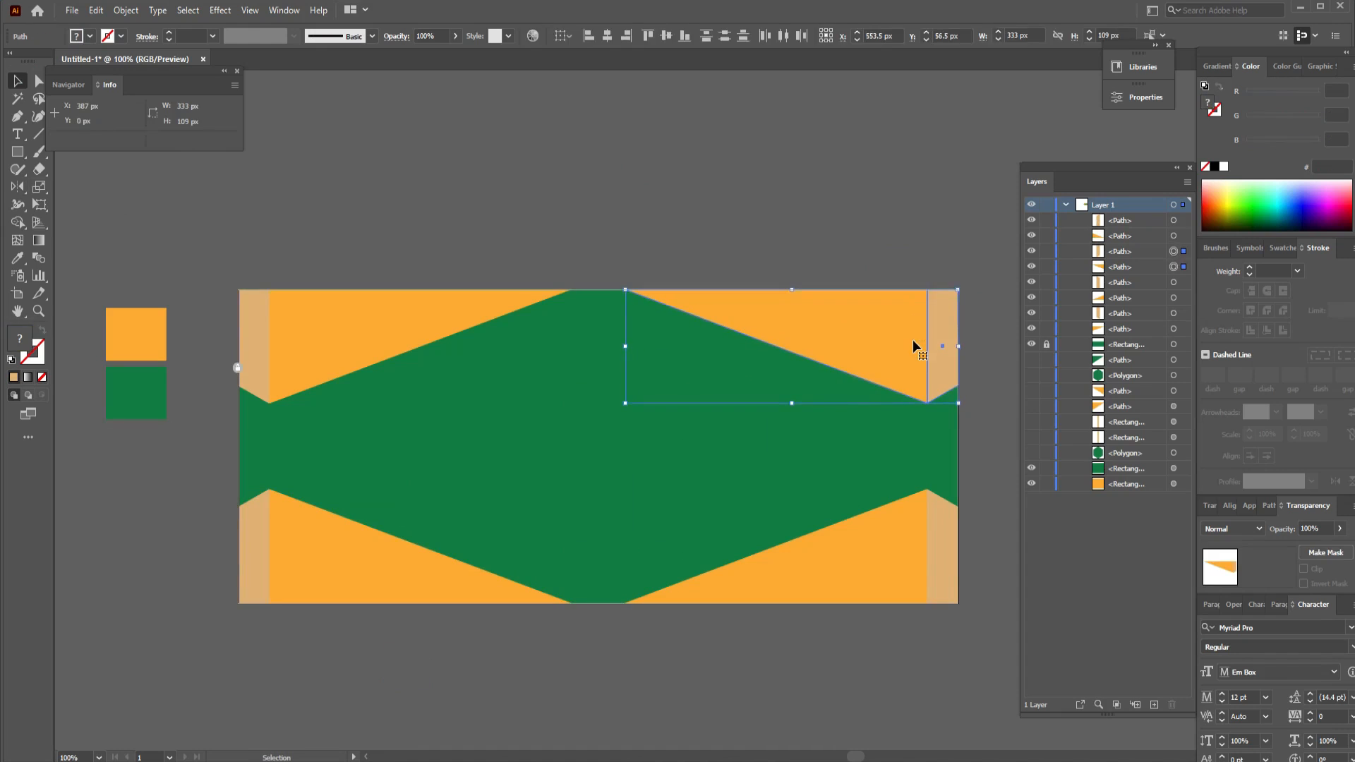
{"action": "left_click", "coordinate": [847, 194]}
Apply a linear gradient to the top-left tan strip and sample the orange swatch for both colour stops
{"action": "left_click", "coordinate": [252, 342]}
{"action": "left_click", "coordinate": [26, 379]}
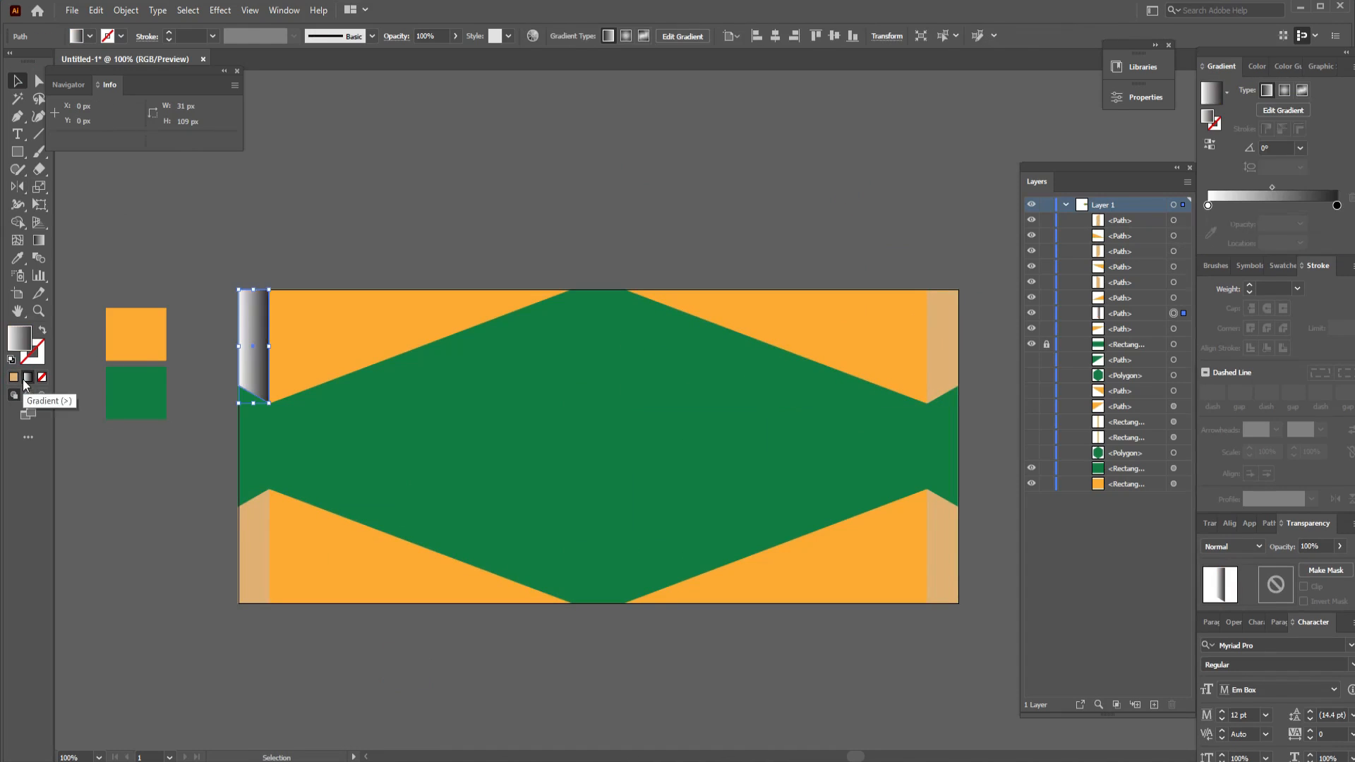
{"action": "left_click", "coordinate": [1208, 206]}
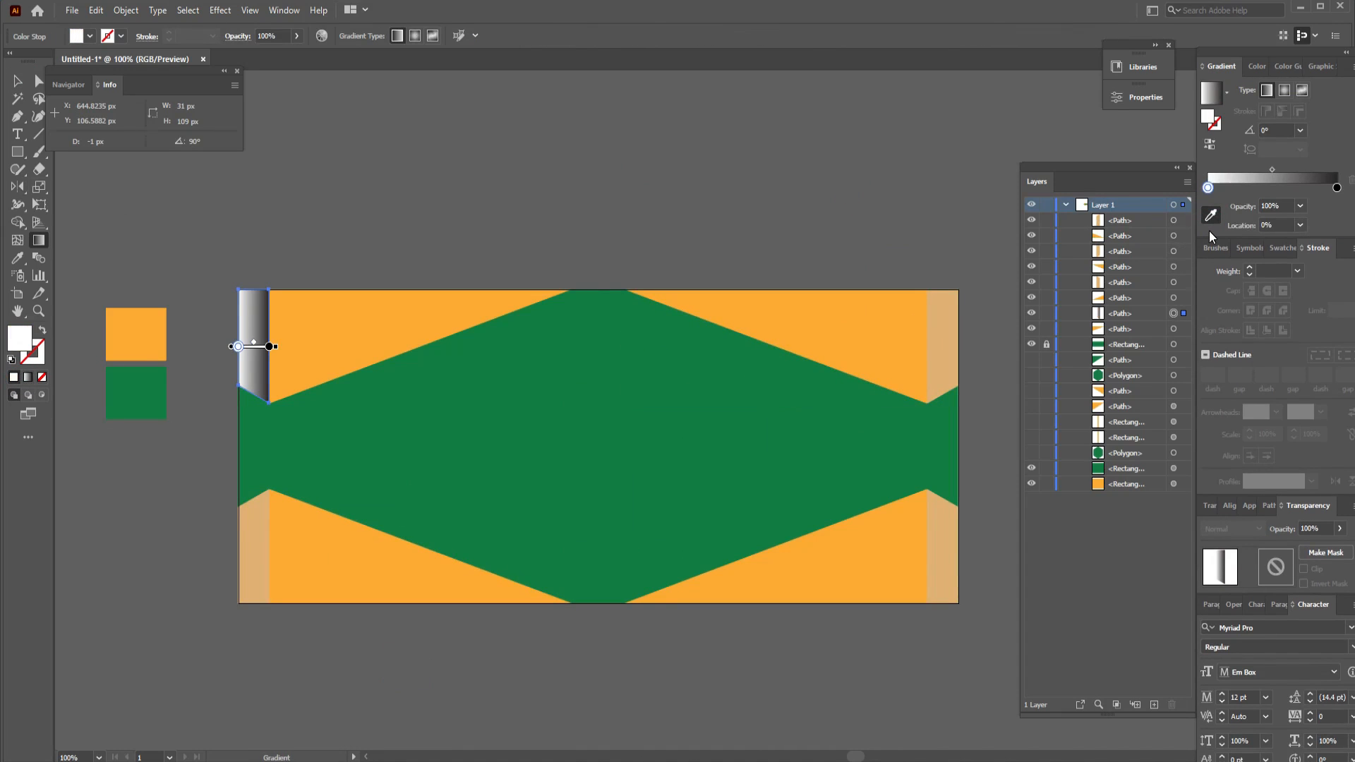
{"action": "left_click", "coordinate": [141, 332]}
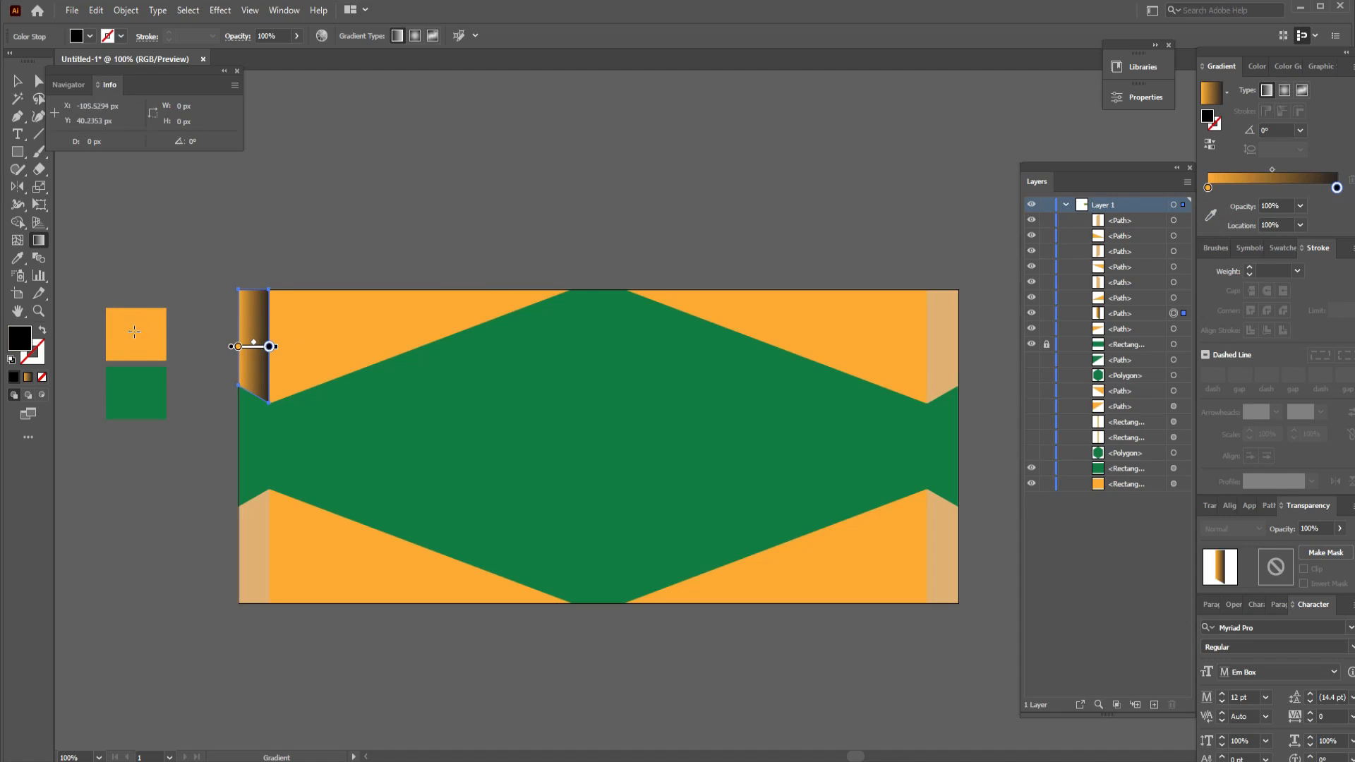
{"action": "left_click", "coordinate": [1211, 217]}
{"action": "left_click", "coordinate": [141, 333]}
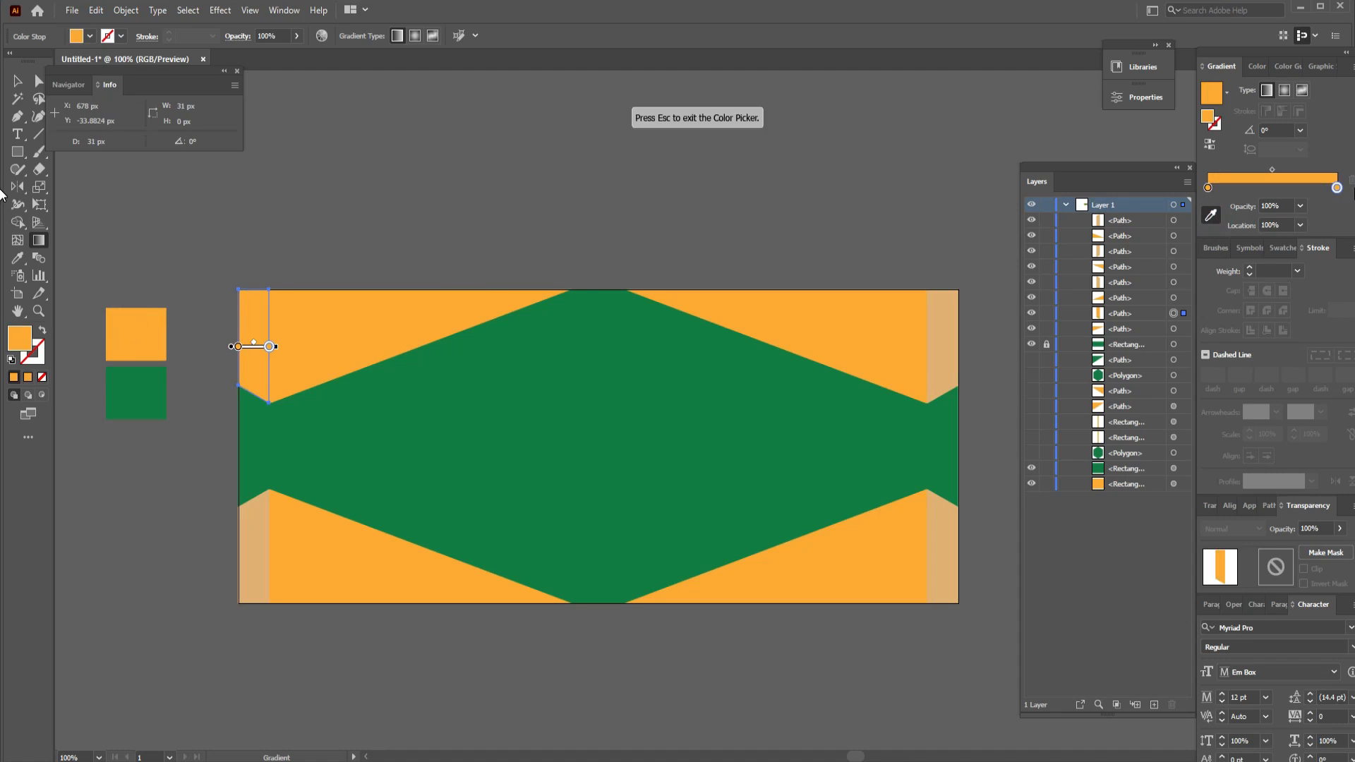
Detach the Gradient panel from its dock and float it above the artboard's upper-right area
{"action": "double_click", "coordinate": [1337, 189]}
{"action": "left_click", "coordinate": [1352, 195]}
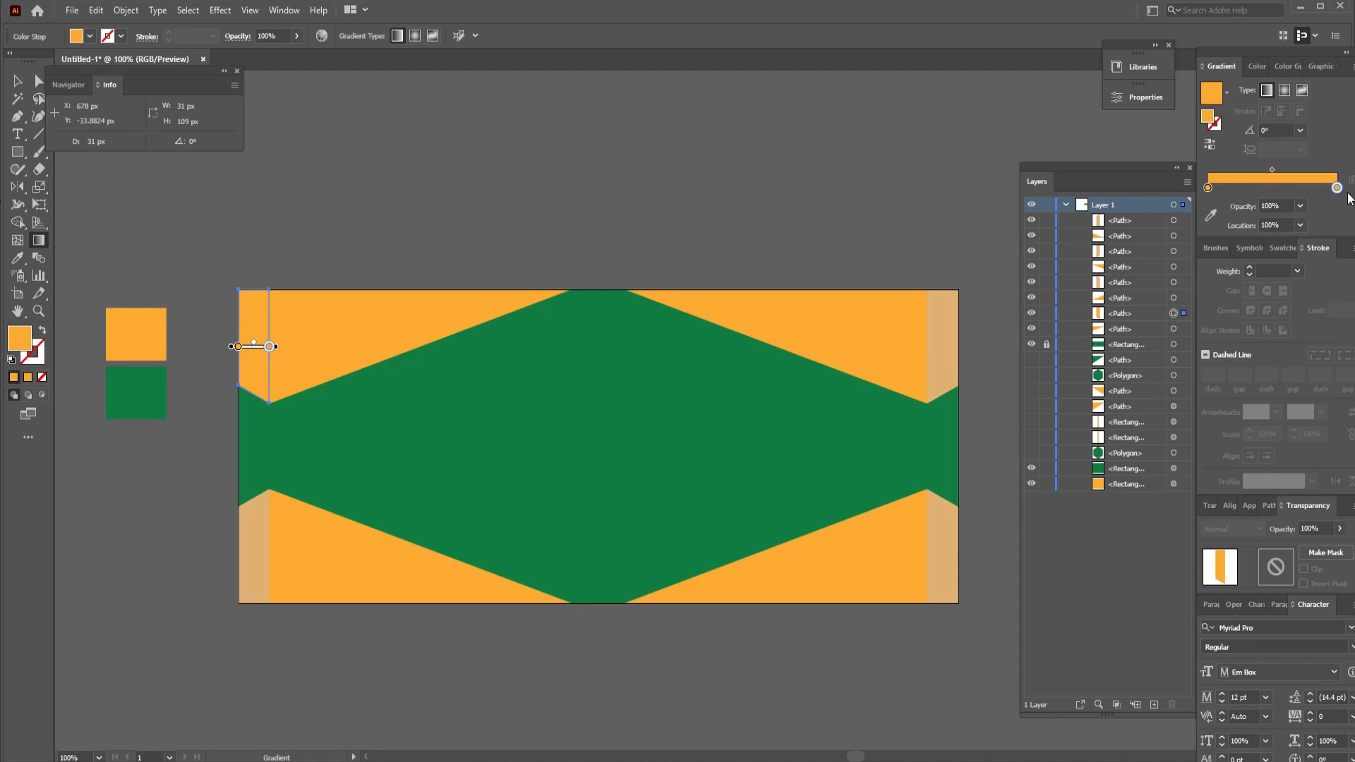
{"action": "left_click", "coordinate": [1353, 66]}
{"action": "left_click_drag", "start_coordinate": [1219, 65], "coordinate": [839, 88]}
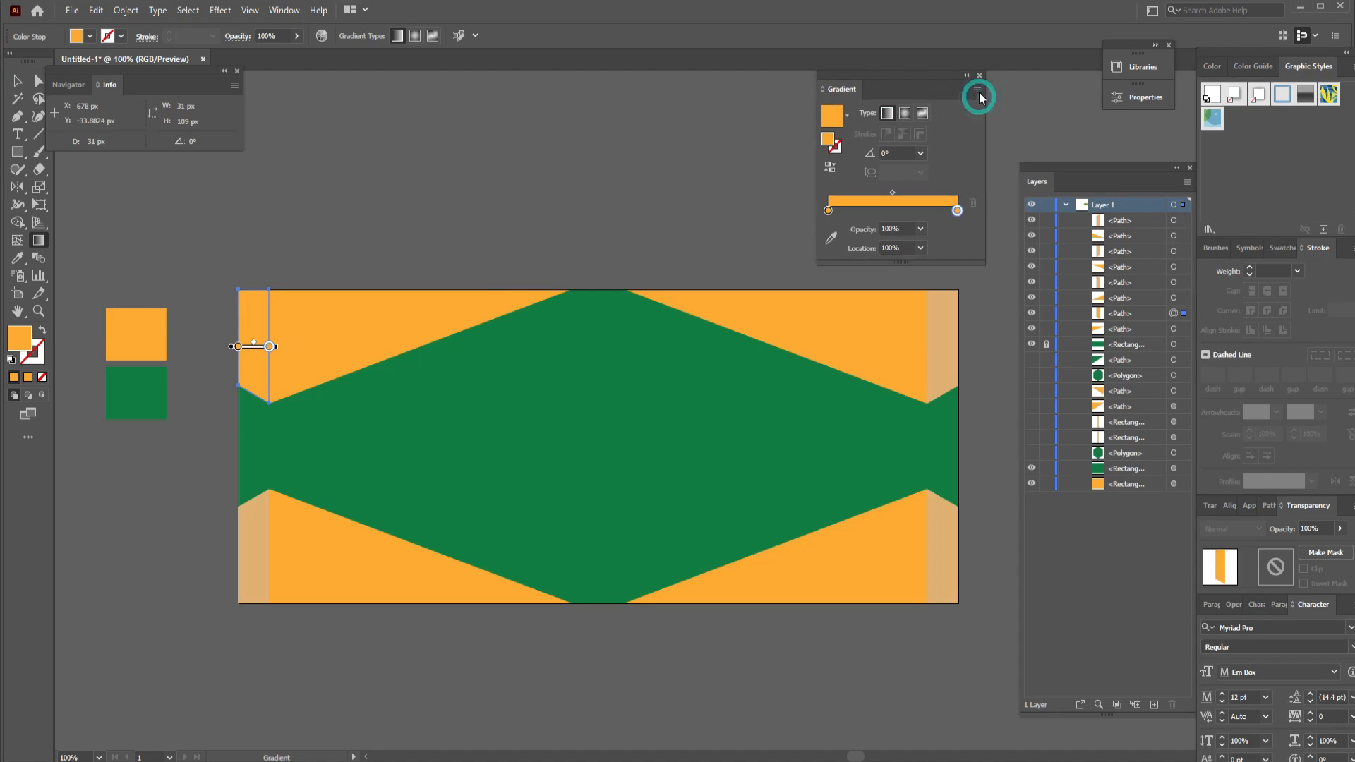
Change the top-left strip gradient's end colour stop to a deeper orange
{"action": "double_click", "coordinate": [957, 210]}
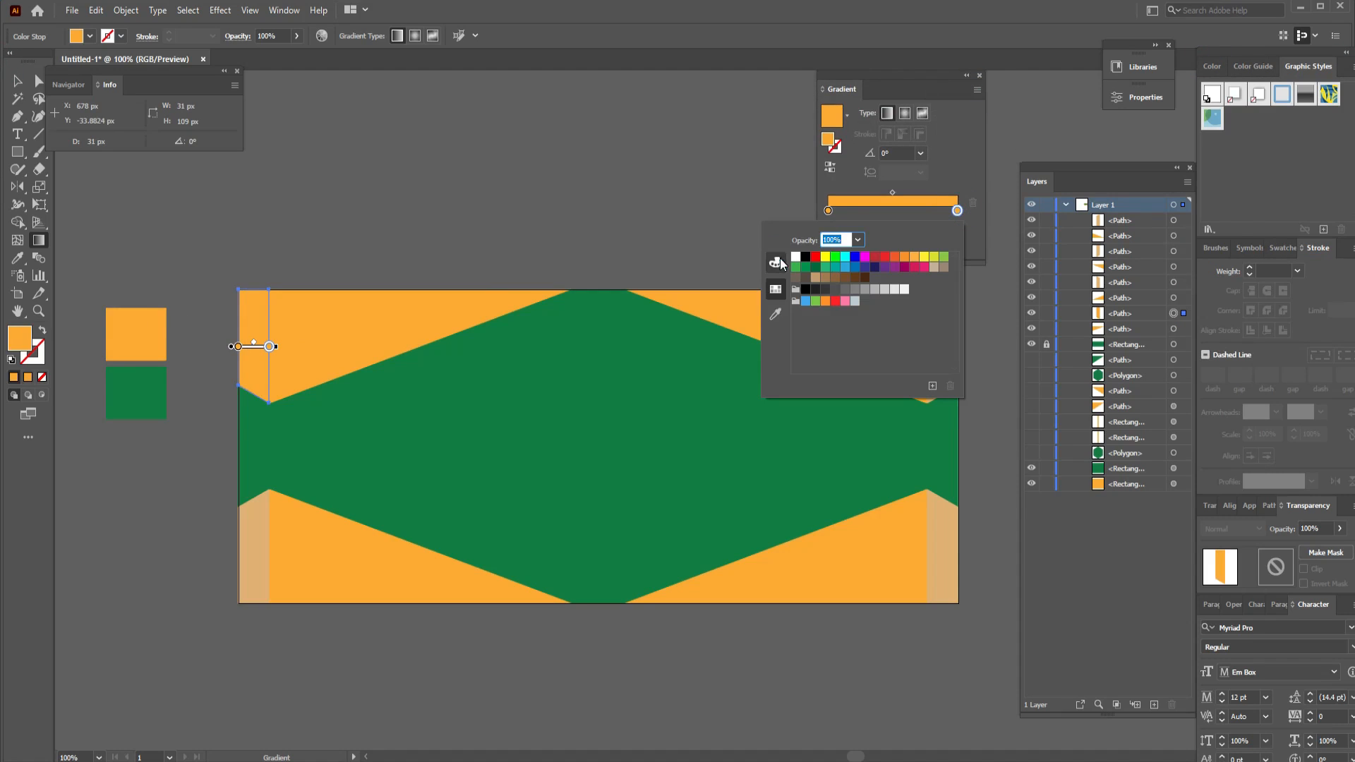
{"action": "left_click", "coordinate": [776, 263]}
{"action": "left_click_drag", "start_coordinate": [851, 316], "coordinate": [880, 294]}
{"action": "left_click", "coordinate": [995, 235]}
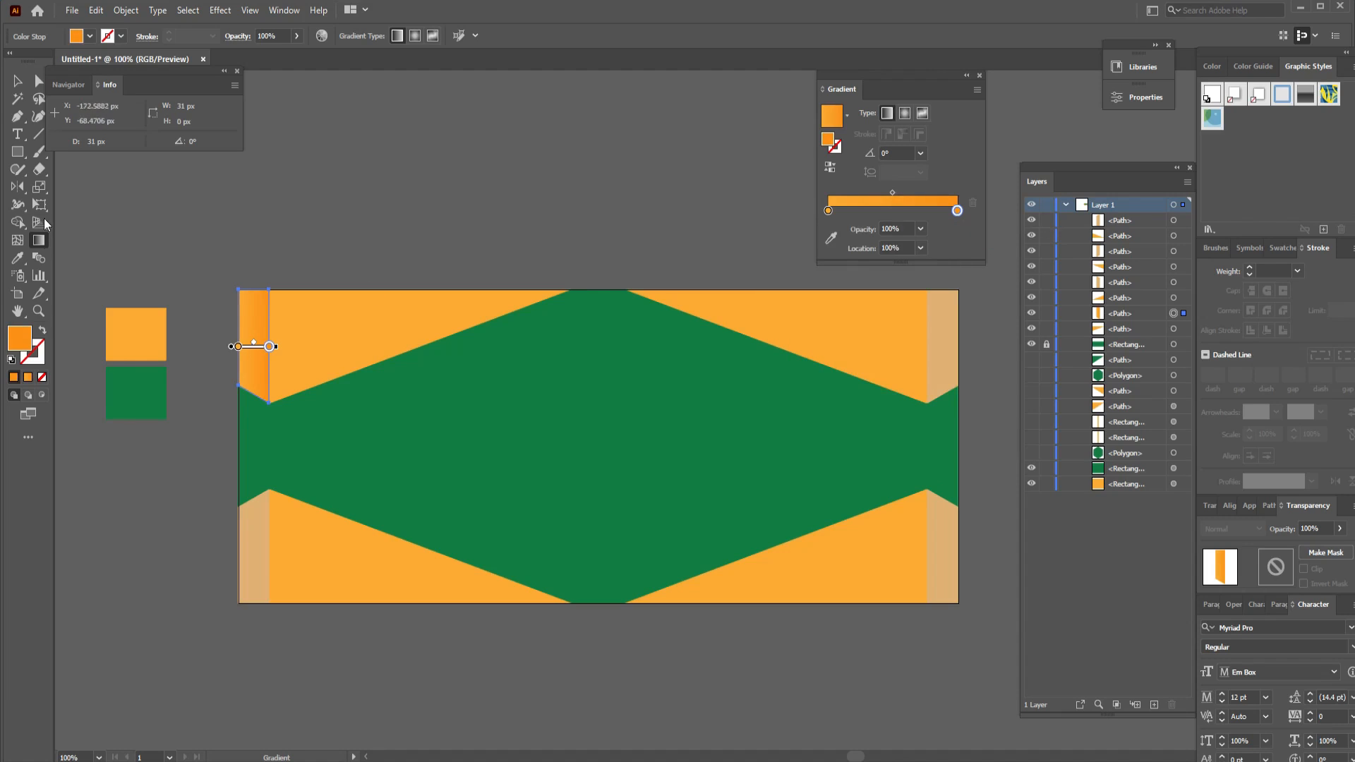
Reverse the top-left strip's linear gradient so the darker orange falls on the artboard's outer edge
{"action": "left_click", "coordinate": [22, 83]}
{"action": "left_click", "coordinate": [405, 214]}
{"action": "left_click", "coordinate": [263, 336]}
{"action": "key", "text": "g"}
{"action": "left_click_drag", "start_coordinate": [270, 334], "coordinate": [239, 333]}
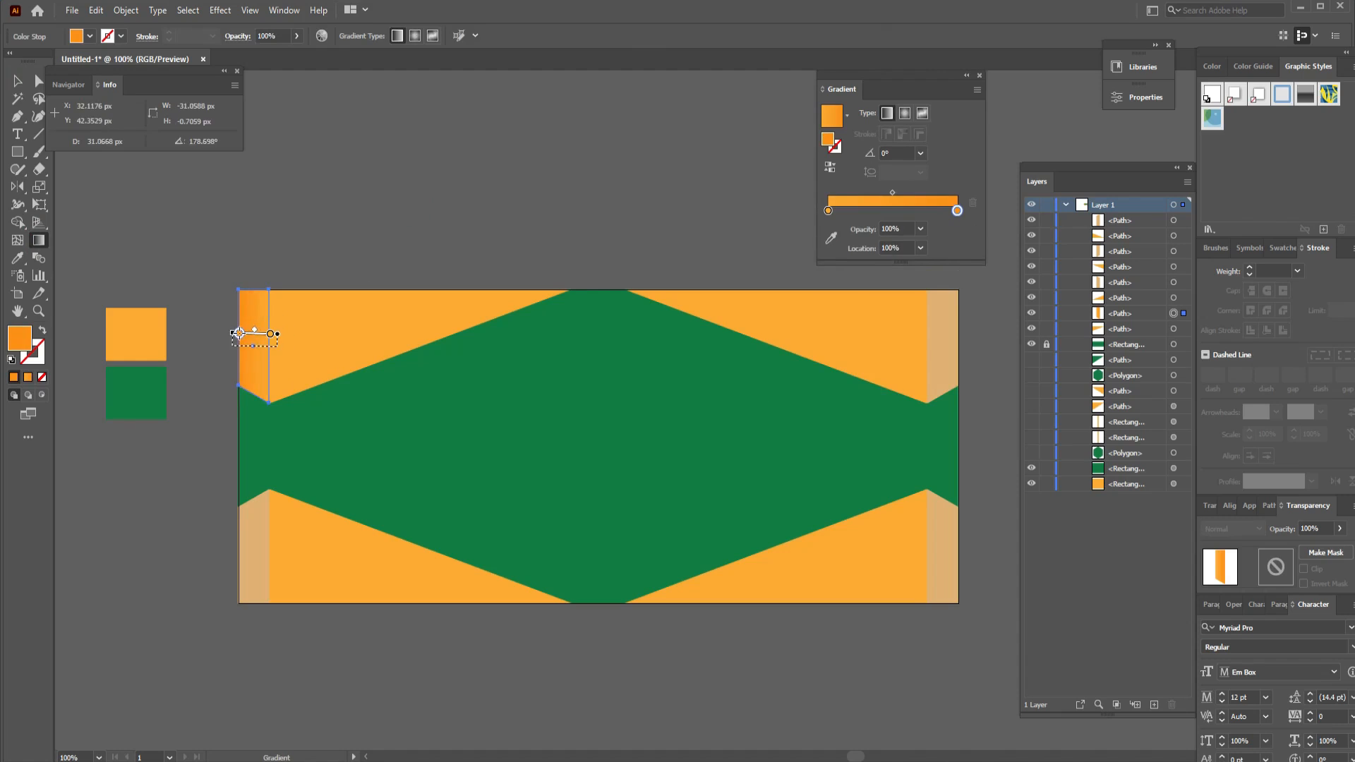
{"action": "key", "text": "v"}
Darken the gradient's end stop to about R 212, G 144, B 6 and adjust the start stop's green value
{"action": "double_click", "coordinate": [957, 228]}
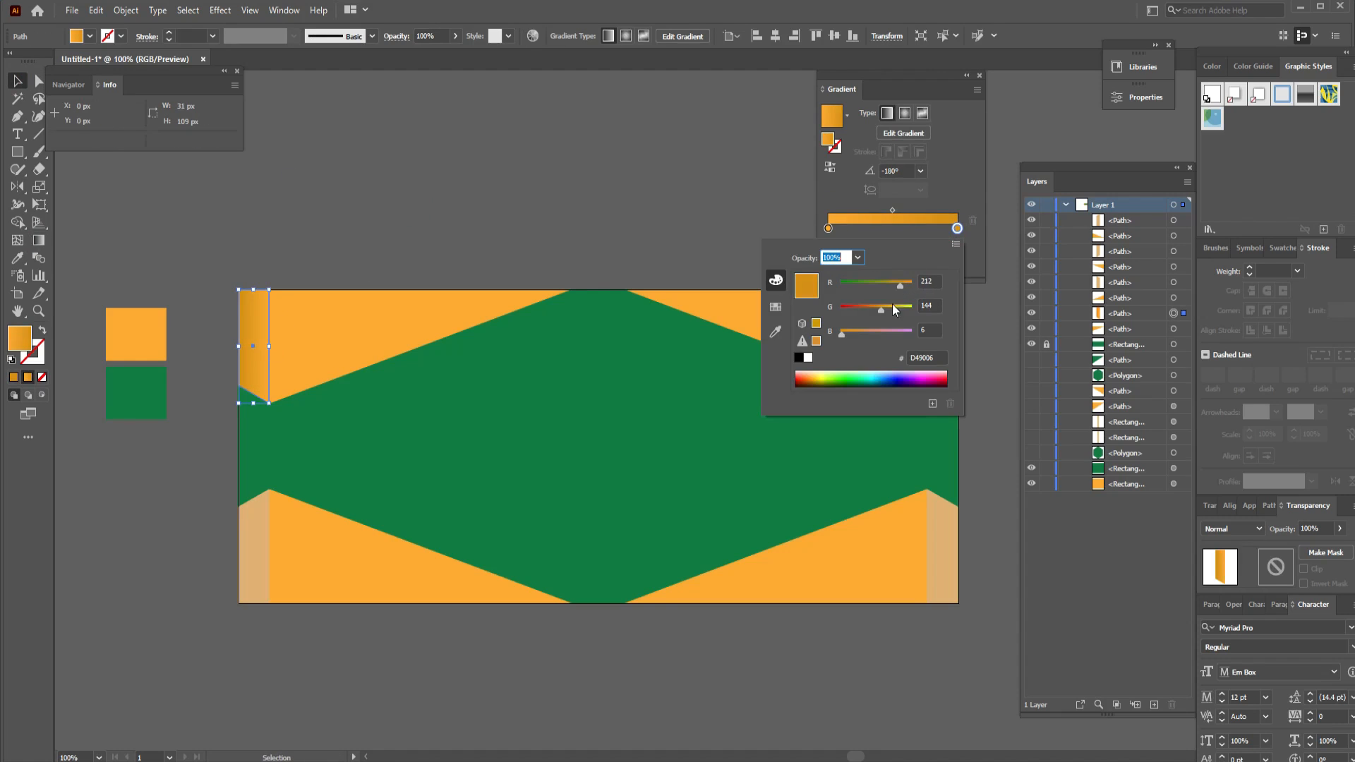
{"action": "left_click", "coordinate": [998, 258]}
{"action": "left_click", "coordinate": [260, 330]}
{"action": "double_click", "coordinate": [828, 228]}
{"action": "left_click_drag", "start_coordinate": [889, 311], "coordinate": [890, 311]}
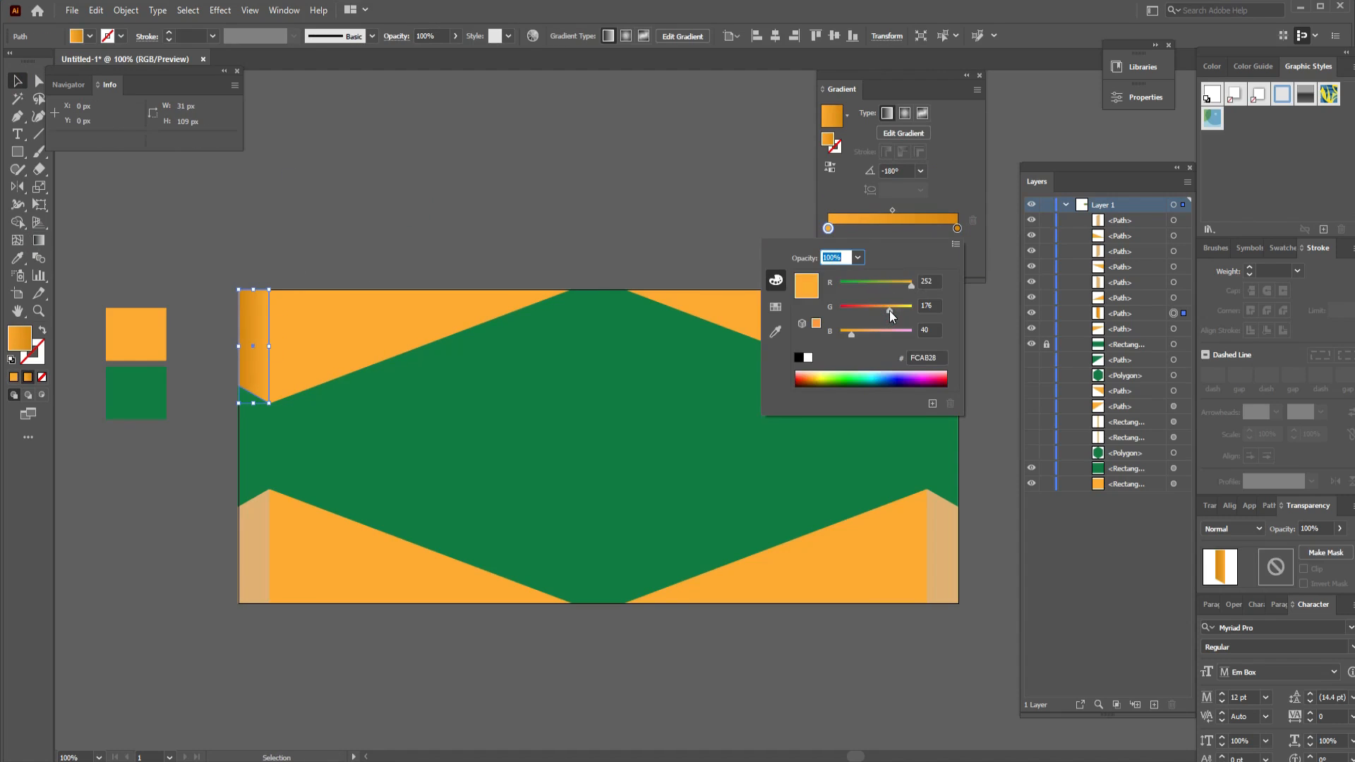
Recheck the strip gradient's start colour stop and dock the floating Gradient panel beside Graphic Styles
{"action": "left_click", "coordinate": [469, 235]}
{"action": "left_click", "coordinate": [258, 332]}
{"action": "double_click", "coordinate": [828, 228]}
{"action": "left_click", "coordinate": [768, 235]}
{"action": "left_click", "coordinate": [726, 229]}
{"action": "left_click_drag", "start_coordinate": [841, 89], "coordinate": [1314, 67]}
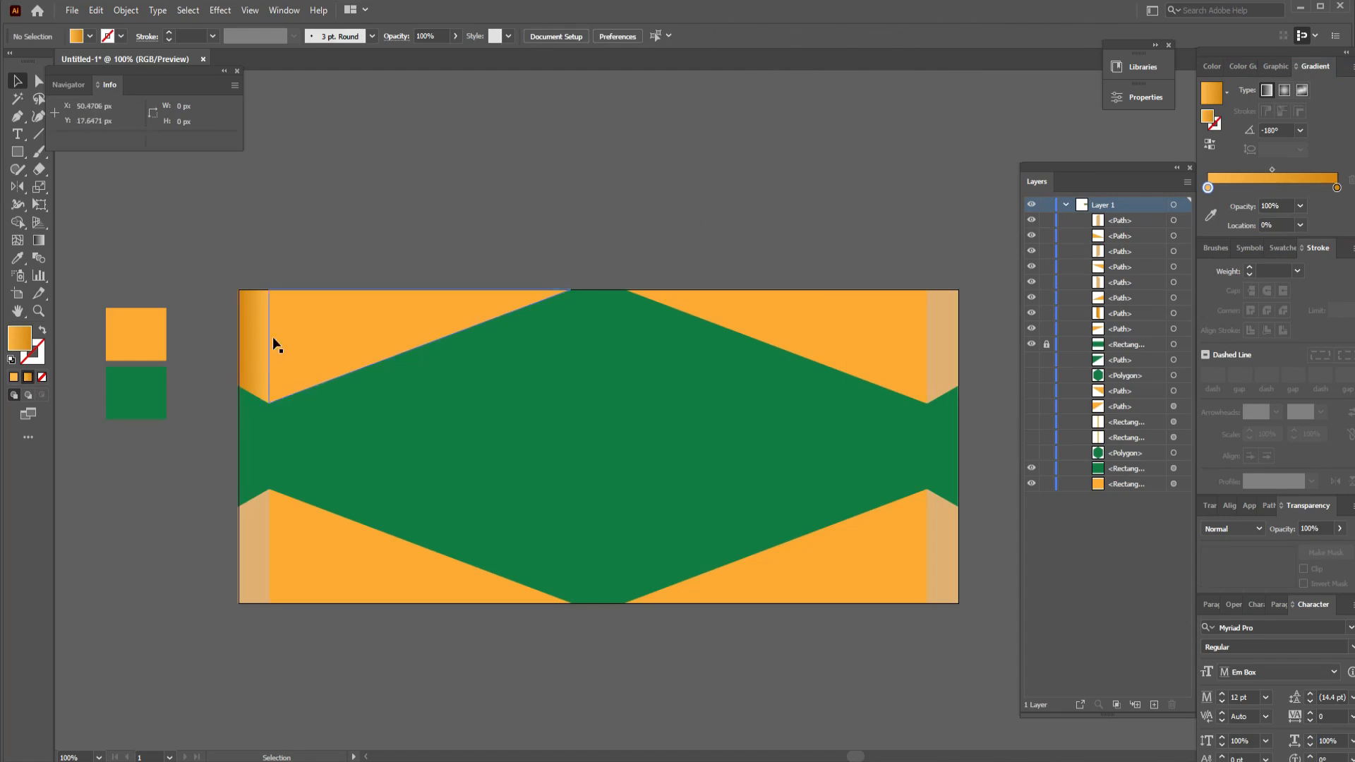
Try to replace the bottom-left tan strip with a copy of the gradient strip, previewing a horizontal reflection
{"action": "left_click", "coordinate": [254, 548]}
{"action": "key", "text": "Delete"}
{"action": "left_click_drag", "start_coordinate": [252, 351], "coordinate": [247, 552]}
{"action": "left_click", "coordinate": [17, 187]}
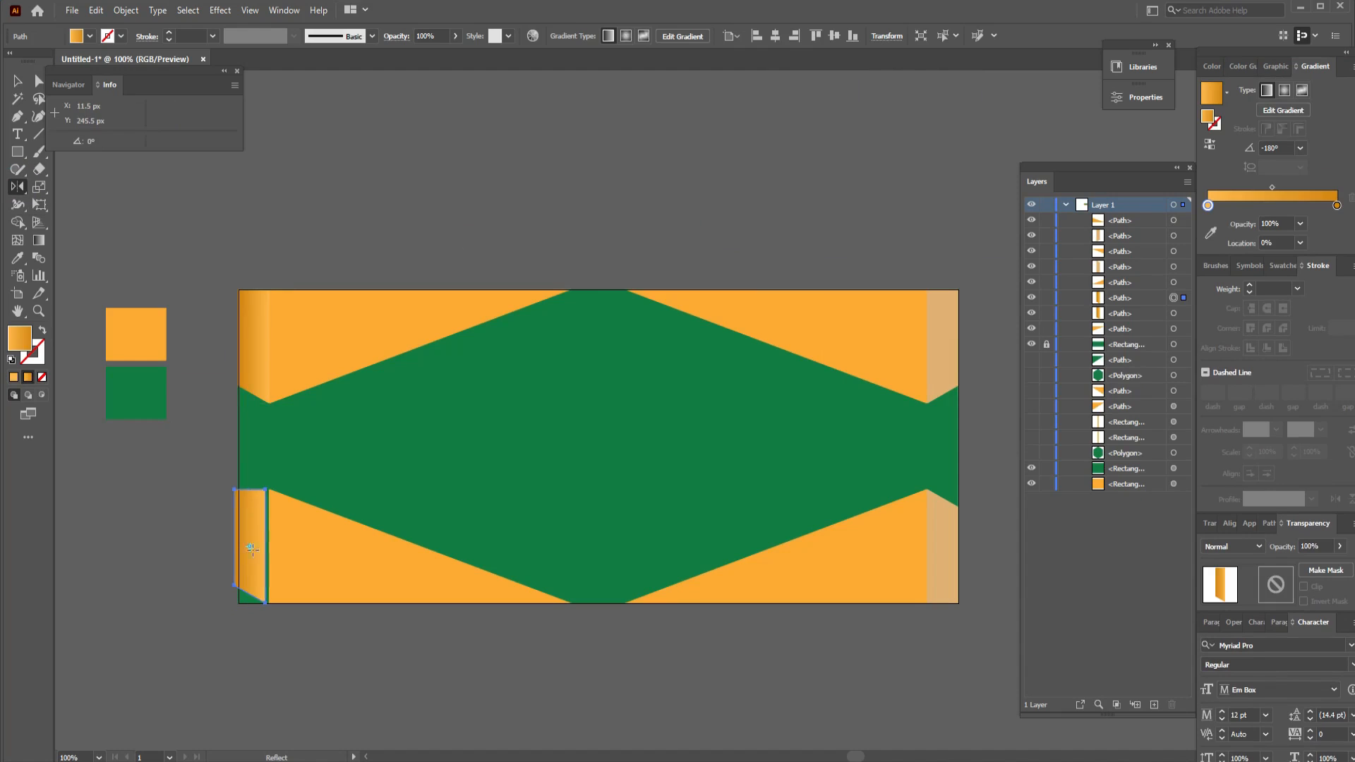
{"action": "left_click", "coordinate": [248, 544], "text": "alt"}
{"action": "left_click", "coordinate": [774, 268]}
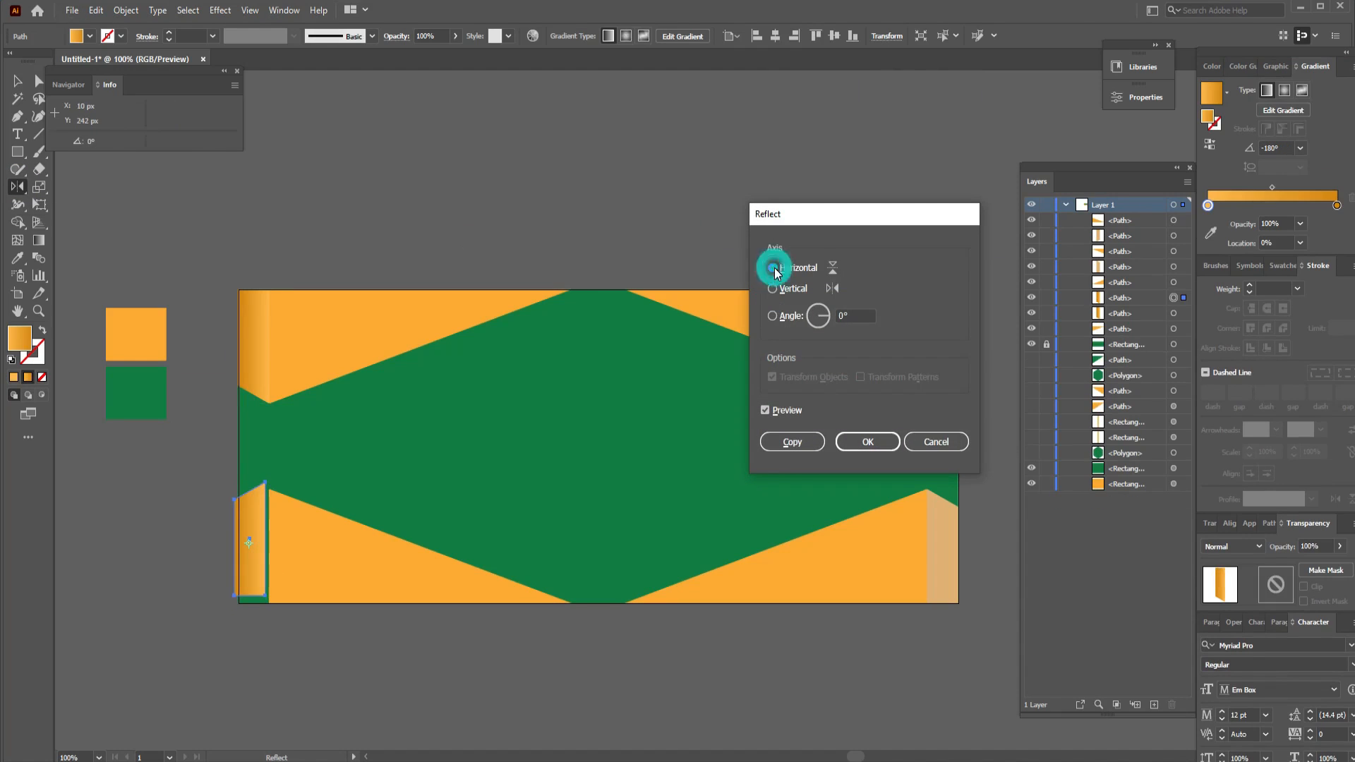
{"action": "left_click", "coordinate": [933, 439]}
Rotate the copied gradient strip 180° and nudge it toward the artboard's bottom-left corner
{"action": "key", "text": "v"}
{"action": "left_click_drag", "start_coordinate": [273, 484], "coordinate": [227, 640]}
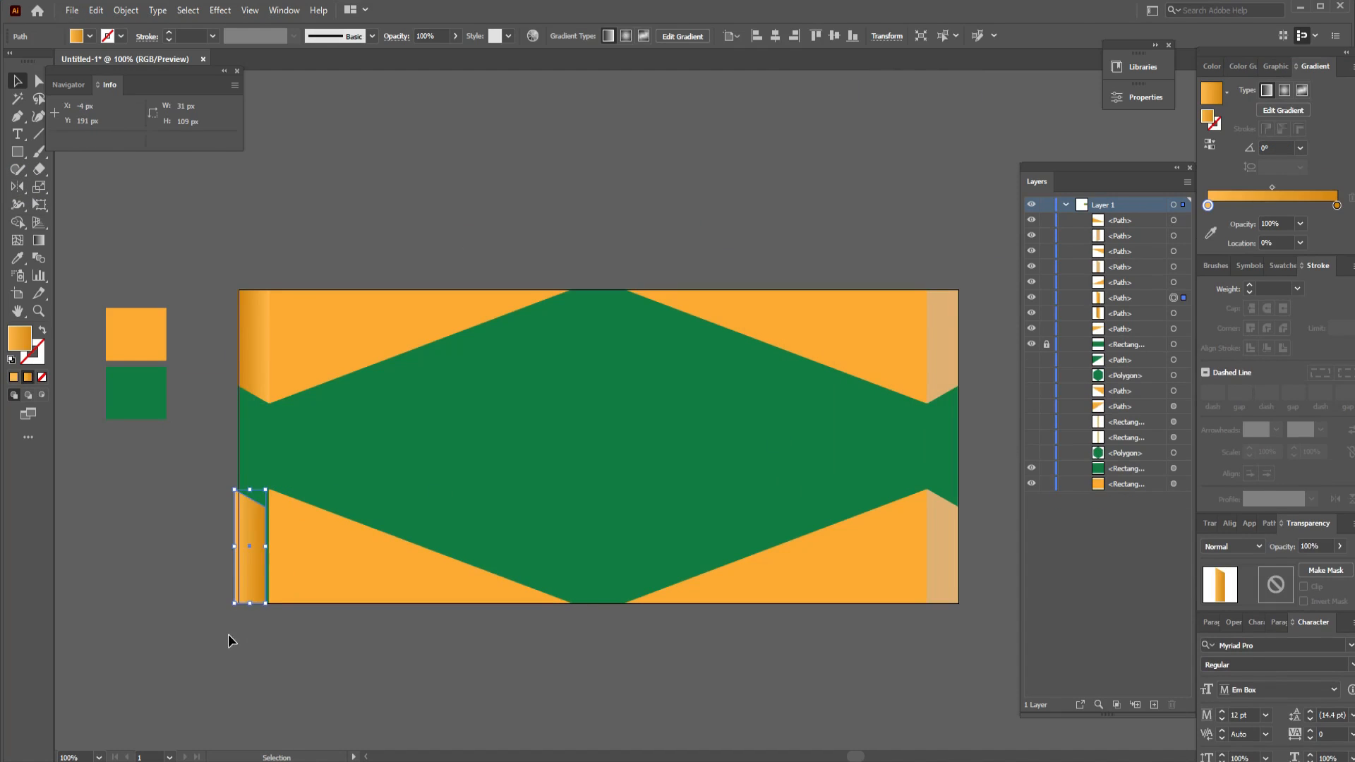
{"action": "key", "text": "Right"}
{"action": "key", "text": "Right"}
{"action": "key", "text": "Right"}
{"action": "key", "text": "Right"}
{"action": "key", "text": "Up"}
{"action": "key", "text": "Up"}
Undo the replacement of the bottom-left tan strip
{"action": "key", "text": "ctrl+z"}
{"action": "key", "text": "ctrl+z"}
{"action": "key", "text": "ctrl+z"}
{"action": "key", "text": "ctrl+z"}
{"action": "key", "text": "ctrl+z"}
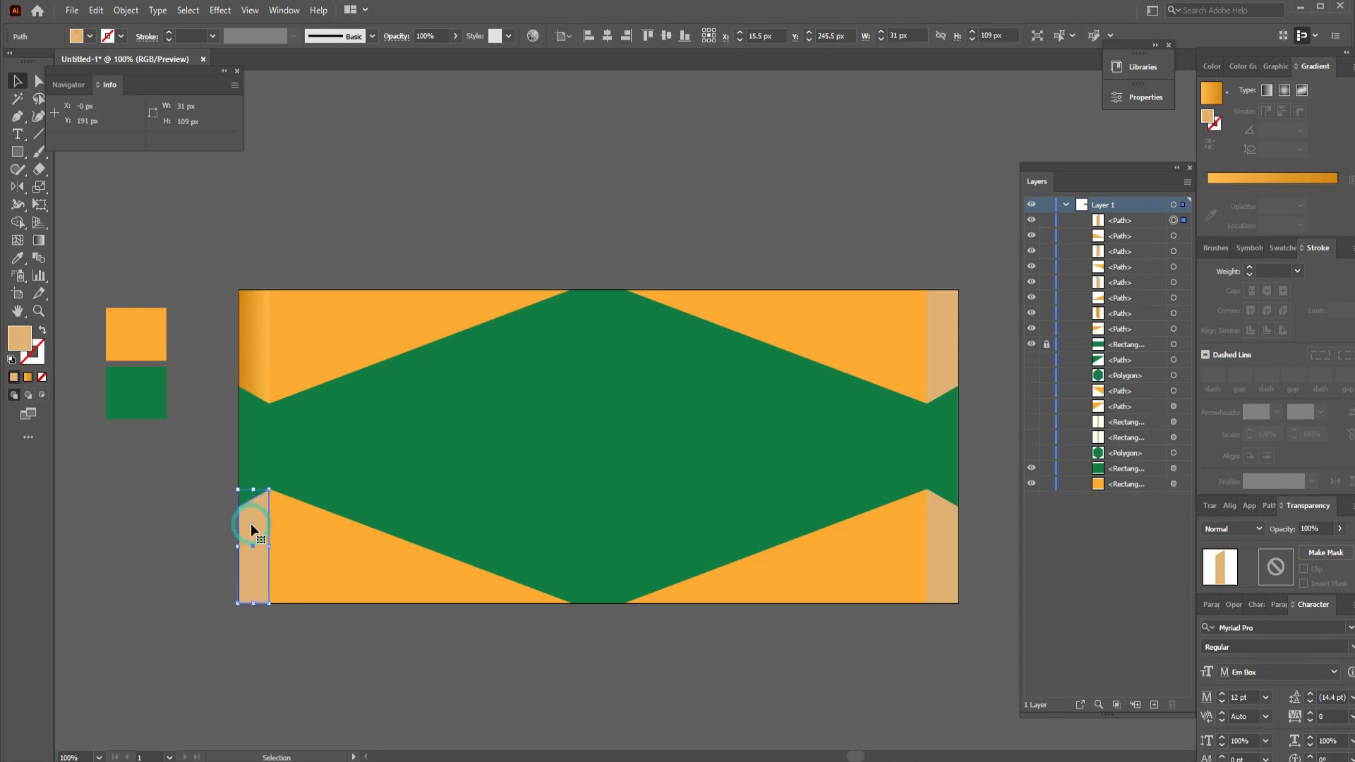
Apply the top-left strip's gradient to the bottom-left strip by sampling it with the Eyedropper
{"action": "key", "text": "i"}
{"action": "left_click", "coordinate": [254, 362]}
{"action": "left_click", "coordinate": [257, 538]}
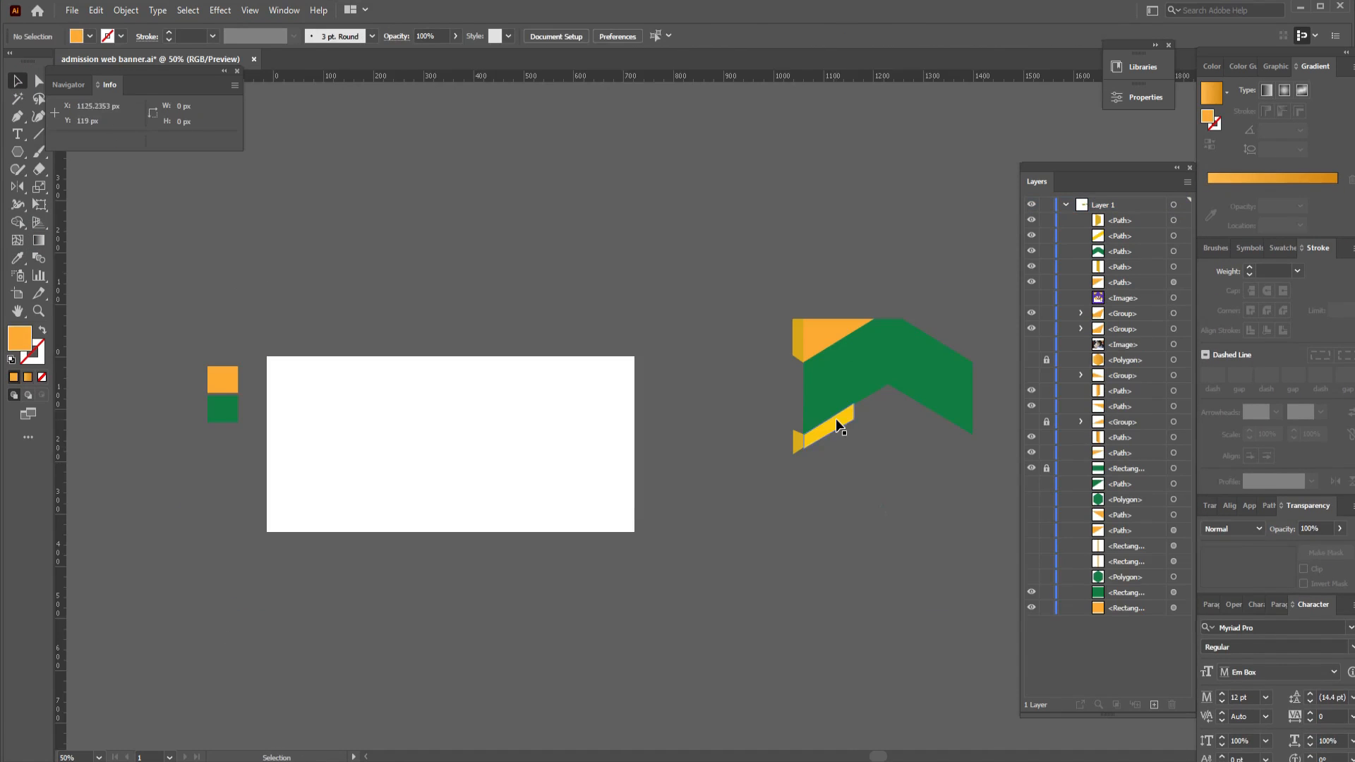
Recolour the chevron artwork's lower yellow ribbon with the orange sampled from its upper triangle
{"action": "left_click", "coordinate": [836, 418]}
{"action": "key", "text": "i"}
{"action": "left_click", "coordinate": [832, 338]}
{"action": "key", "text": "v"}
{"action": "left_click", "coordinate": [864, 538]}
Reshape the lower orange shapes on the artboard by moving their anchor points with Direct Selection
{"action": "left_click_drag", "start_coordinate": [913, 544], "coordinate": [769, 303]}
{"action": "left_click", "coordinate": [547, 452]}
{"action": "key", "text": "a"}
{"action": "left_click_drag", "start_coordinate": [621, 424], "coordinate": [621, 403]}
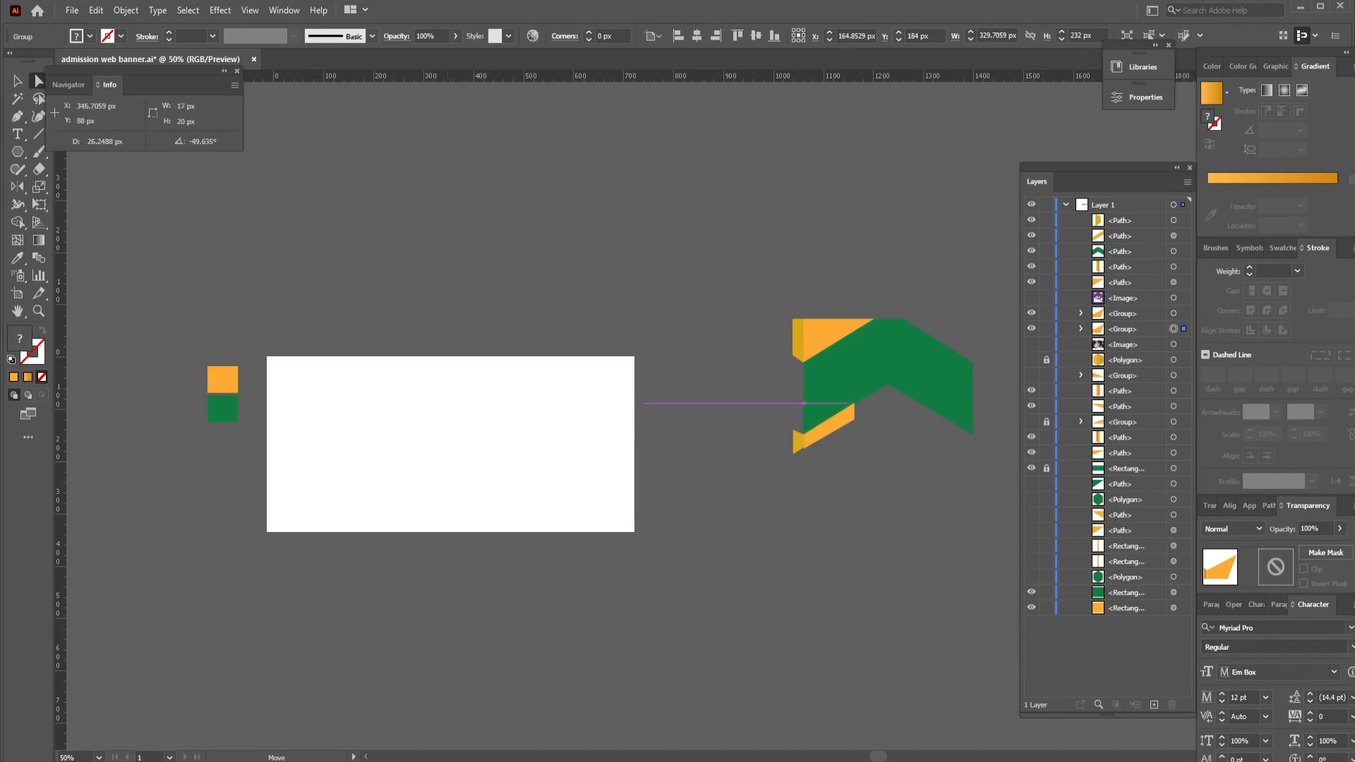
{"action": "left_click", "coordinate": [547, 466]}
{"action": "key", "text": "ctrl+minus"}
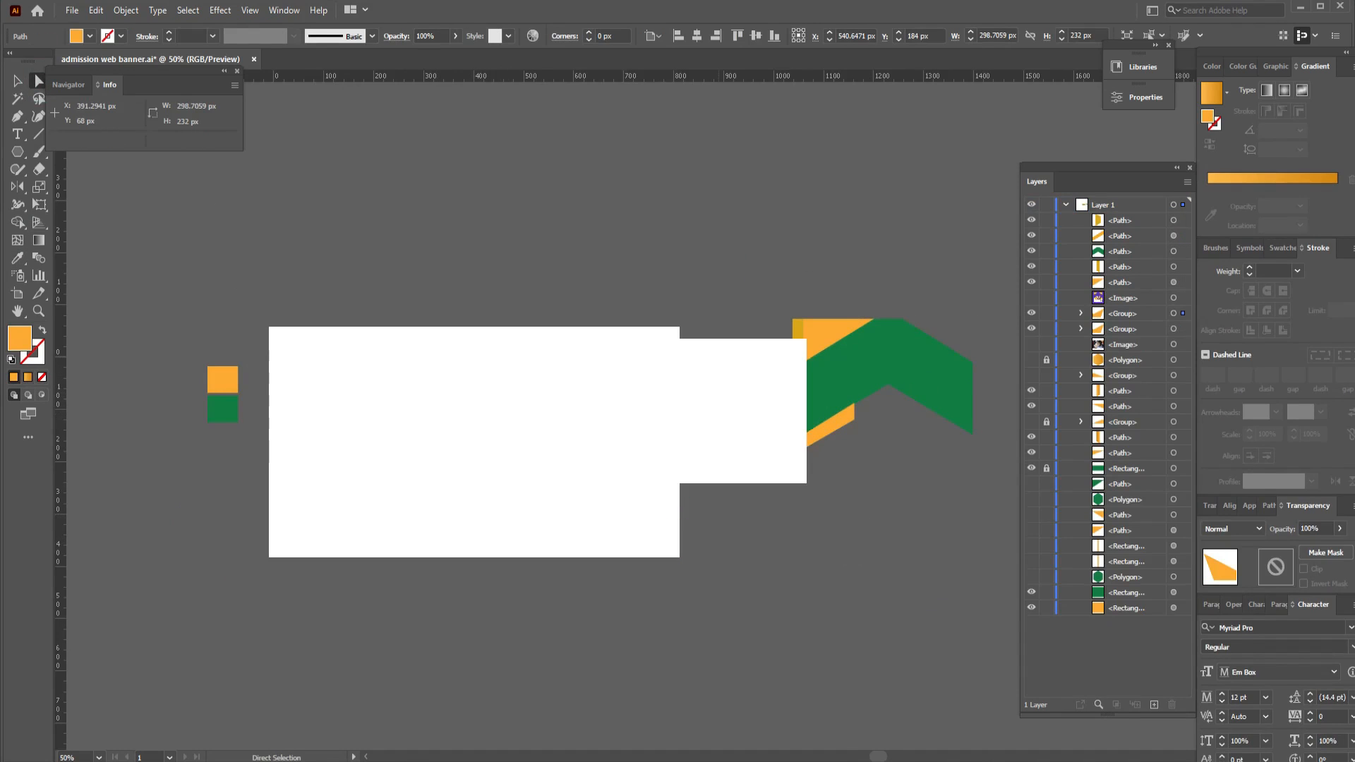
Move the chevron artwork onto the artboard's upper-left area, then group and hide it
{"action": "key", "text": "v"}
{"action": "left_click_drag", "start_coordinate": [830, 277], "coordinate": [612, 392]}
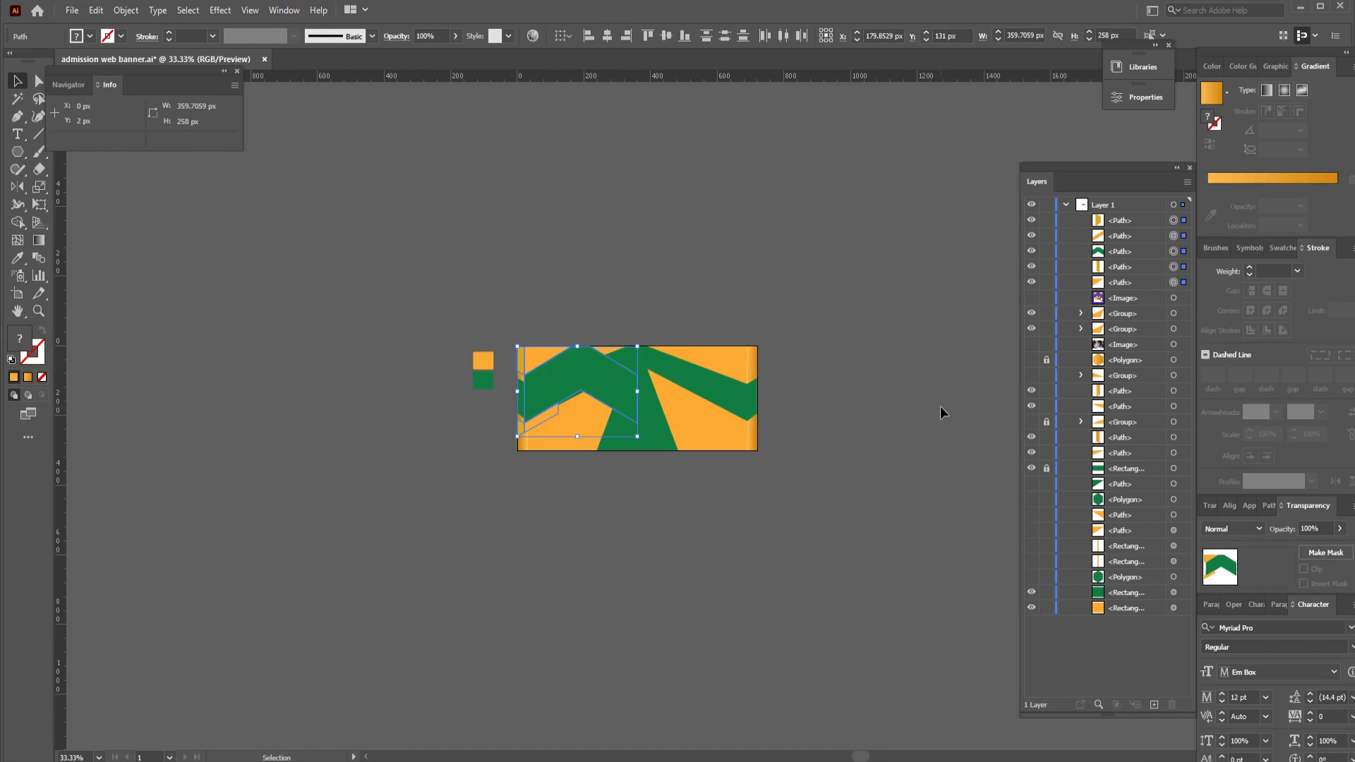
{"action": "key", "text": "ctrl+g"}
{"action": "key", "text": "ctrl+3"}
Hide the remaining banner artwork on the artboard and show the chevron group again
{"action": "left_click_drag", "start_coordinate": [825, 303], "coordinate": [528, 566]}
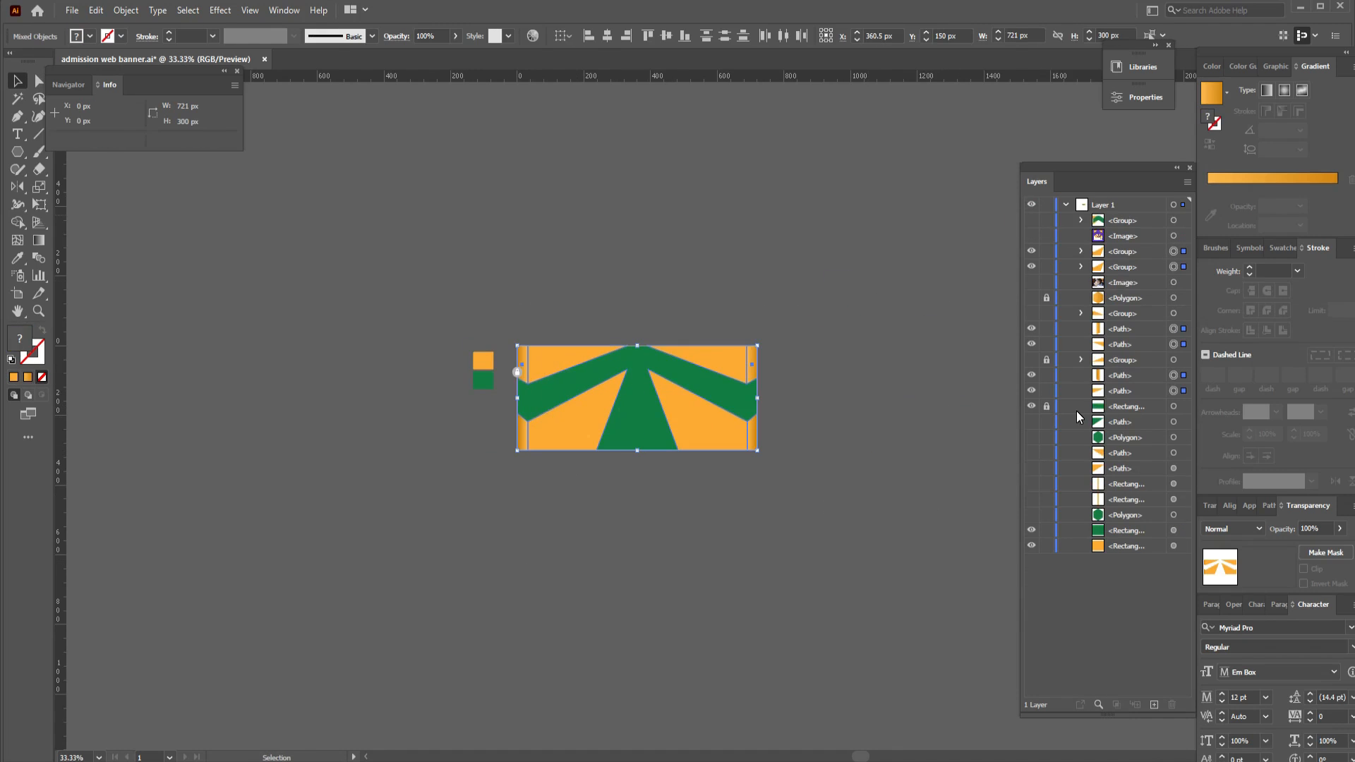
{"action": "key", "text": "ctrl+3"}
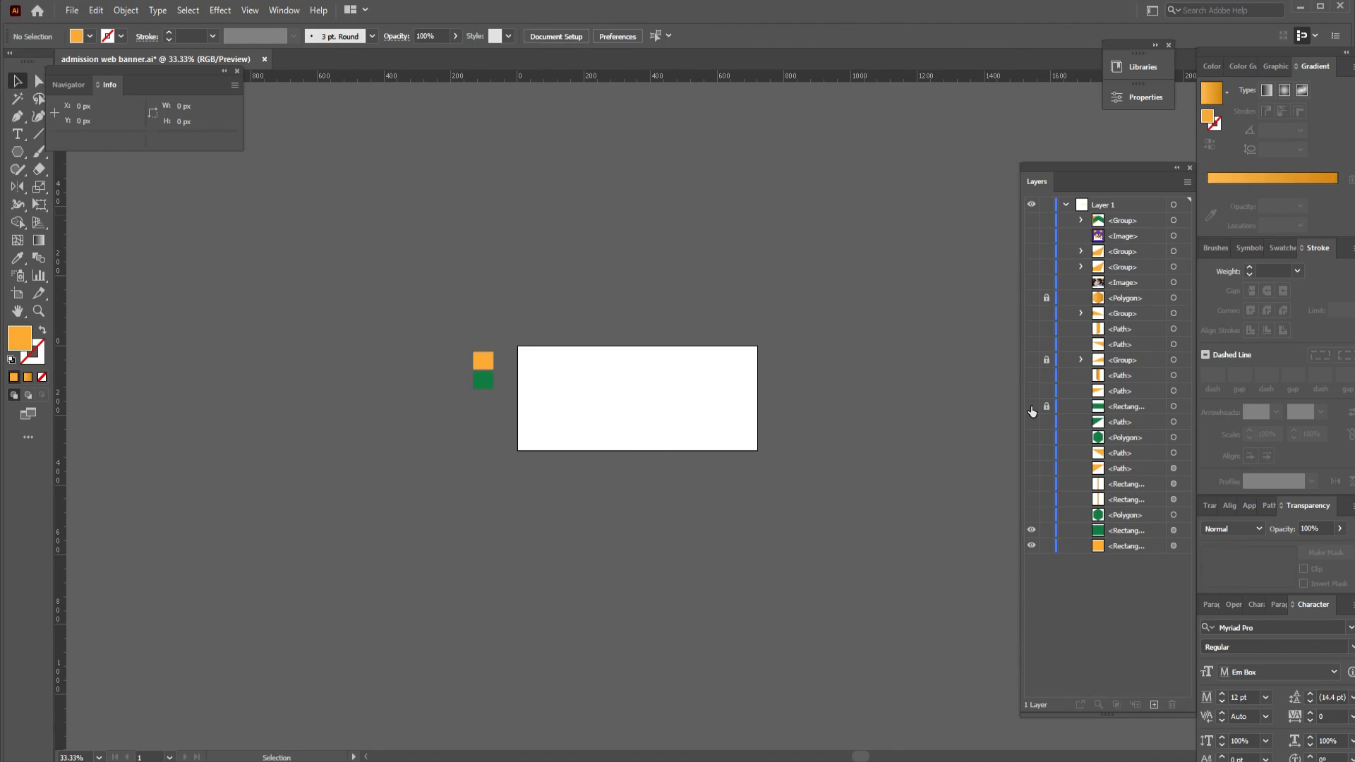
{"action": "left_click", "coordinate": [1034, 220]}
Try to enlarge the chevron group toward the artboard's bottom-right corner
{"action": "left_click", "coordinate": [619, 388]}
{"action": "left_click_drag", "start_coordinate": [638, 434], "coordinate": [759, 453]}
{"action": "key", "text": "ctrl+z"}
{"action": "left_click_drag", "start_coordinate": [561, 247], "coordinate": [587, 458]}
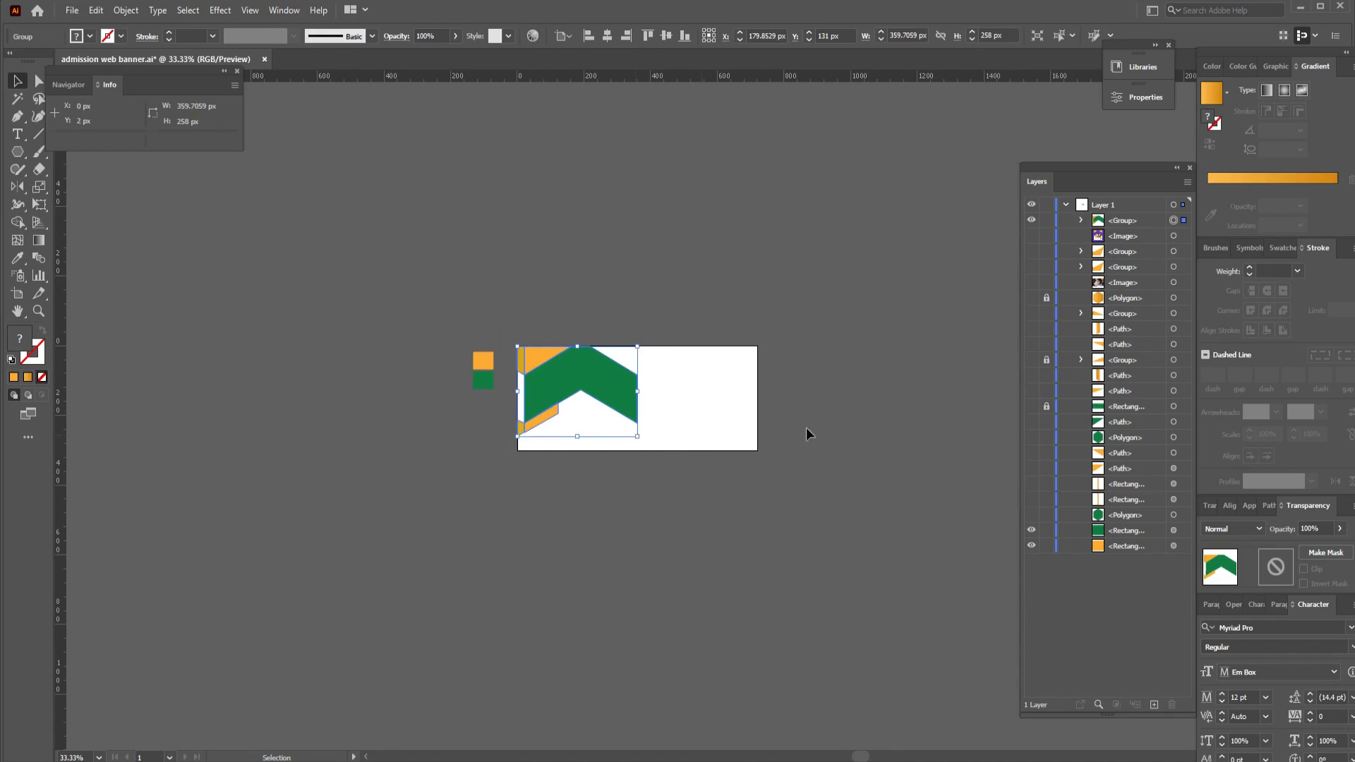
Move the chevron group right to X 148 px and ungroup it
{"action": "scroll", "coordinate": [805, 428], "scroll_direction": "up", "scroll_amount": 2}
{"action": "left_click_drag", "start_coordinate": [334, 434], "coordinate": [404, 435]}
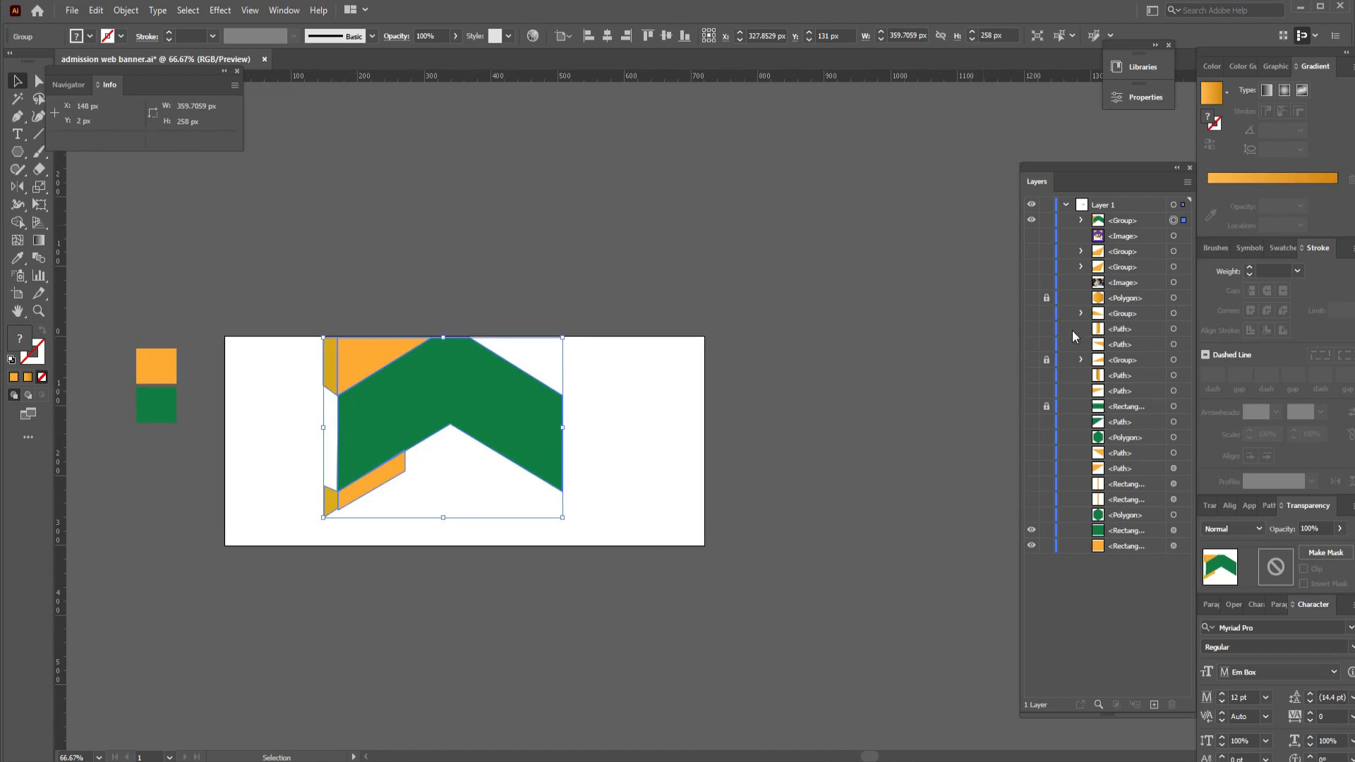
{"action": "right_click", "coordinate": [511, 373]}
{"action": "left_click", "coordinate": [571, 490]}
Stretch the green chevron to 720 px wide and fit the upper orange triangle and strip into the top-left corner
{"action": "left_click", "coordinate": [492, 416]}
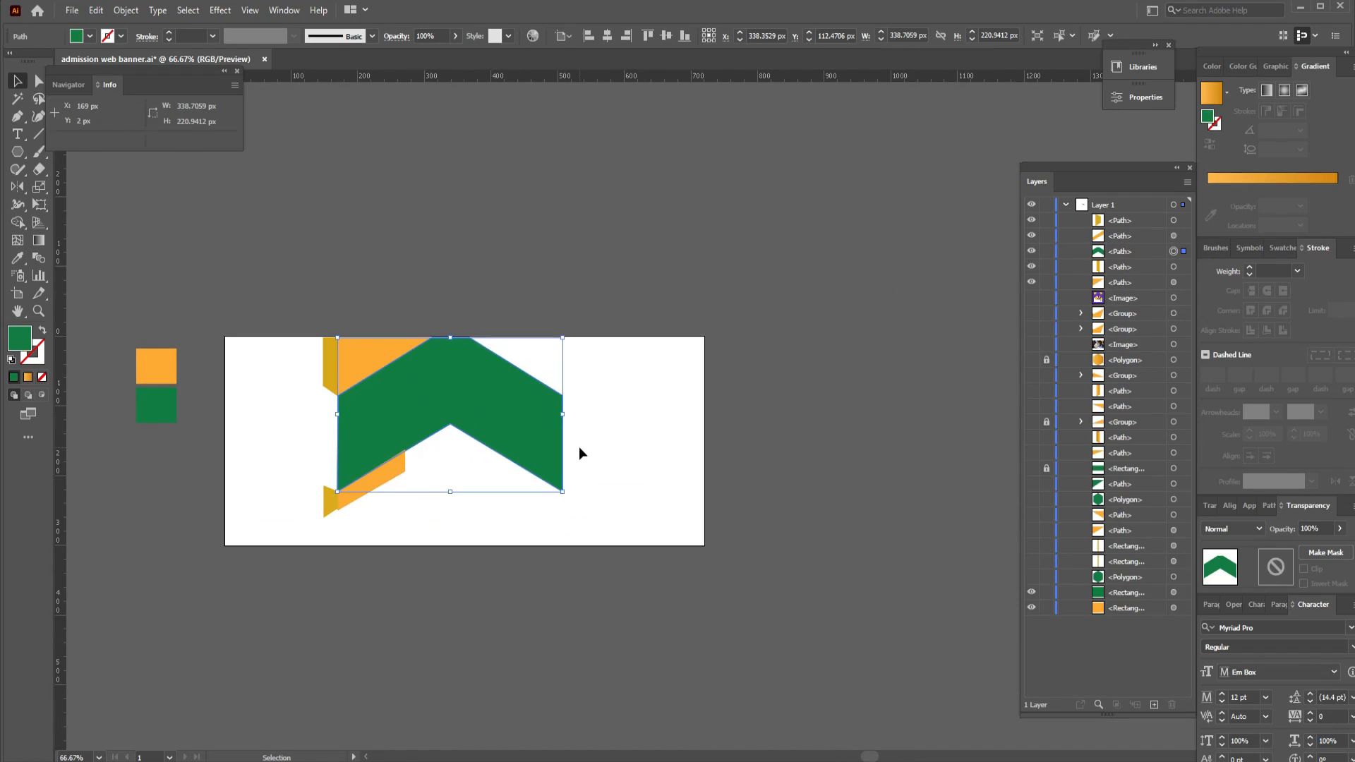
{"action": "left_click_drag", "start_coordinate": [338, 415], "coordinate": [225, 415]}
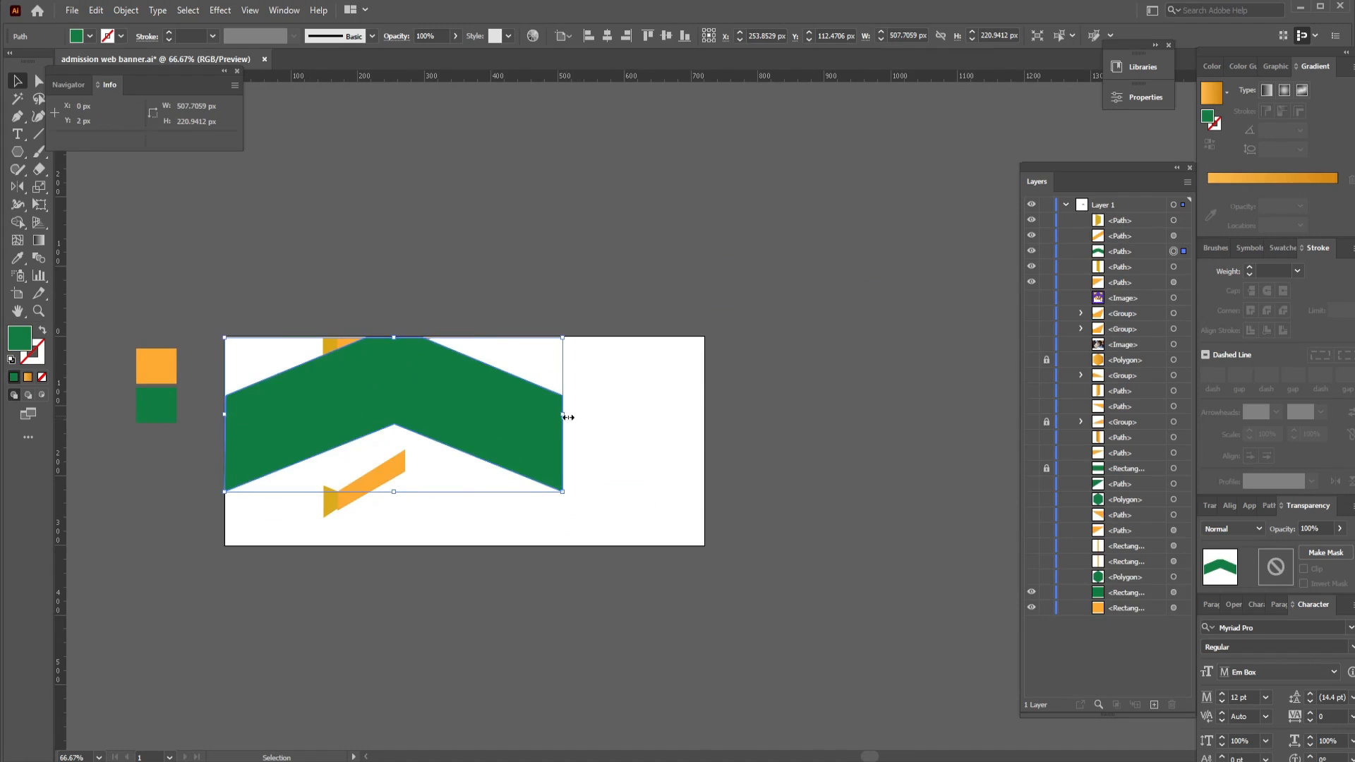
{"action": "left_click_drag", "start_coordinate": [563, 414], "coordinate": [705, 417]}
{"action": "left_click_drag", "start_coordinate": [346, 303], "coordinate": [224, 367]}
{"action": "left_click_drag", "start_coordinate": [328, 395], "coordinate": [329, 405]}
Extend the green chevron slightly at its left and top edges, to 725 px wide and about 223 px high
{"action": "left_click", "coordinate": [263, 426]}
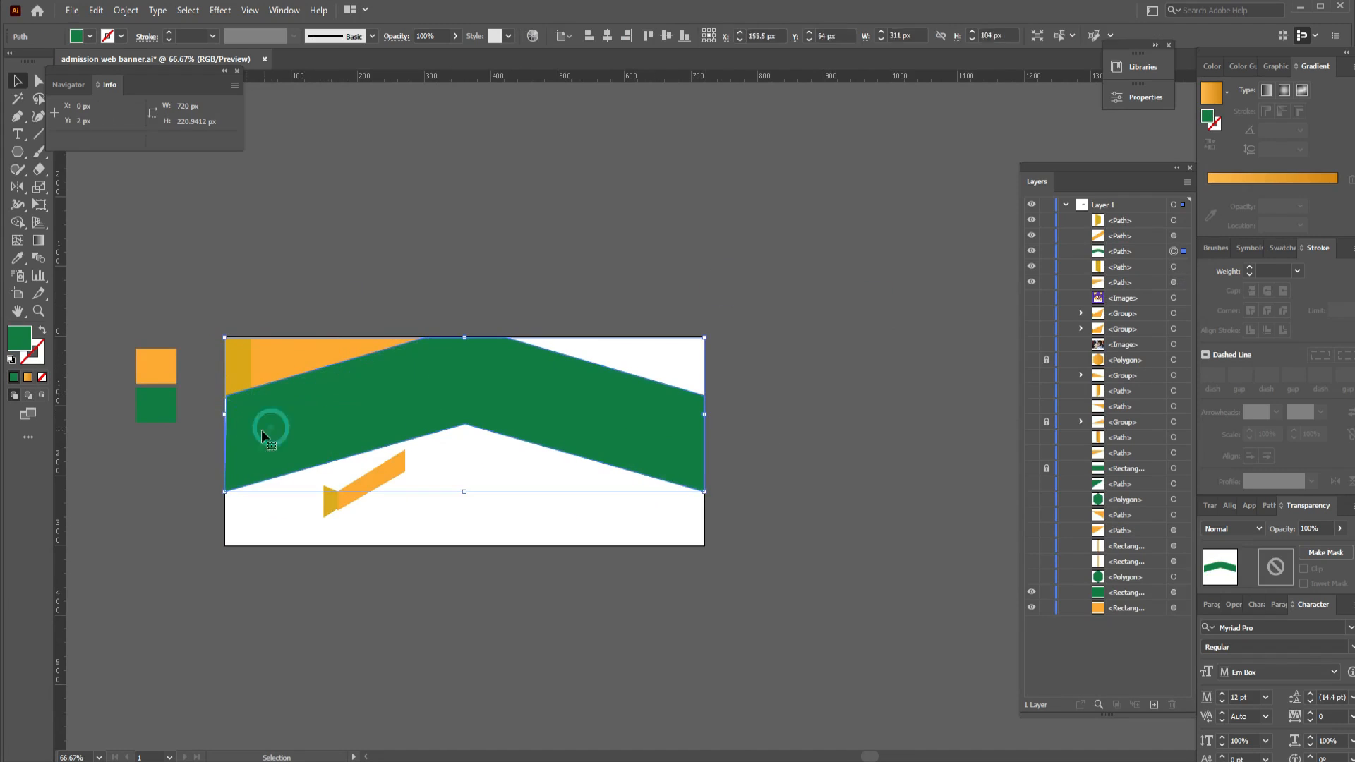
{"action": "left_click_drag", "start_coordinate": [225, 415], "coordinate": [221, 415]}
{"action": "left_click", "coordinate": [772, 418]}
{"action": "left_click", "coordinate": [550, 392]}
{"action": "left_click_drag", "start_coordinate": [462, 337], "coordinate": [463, 334]}
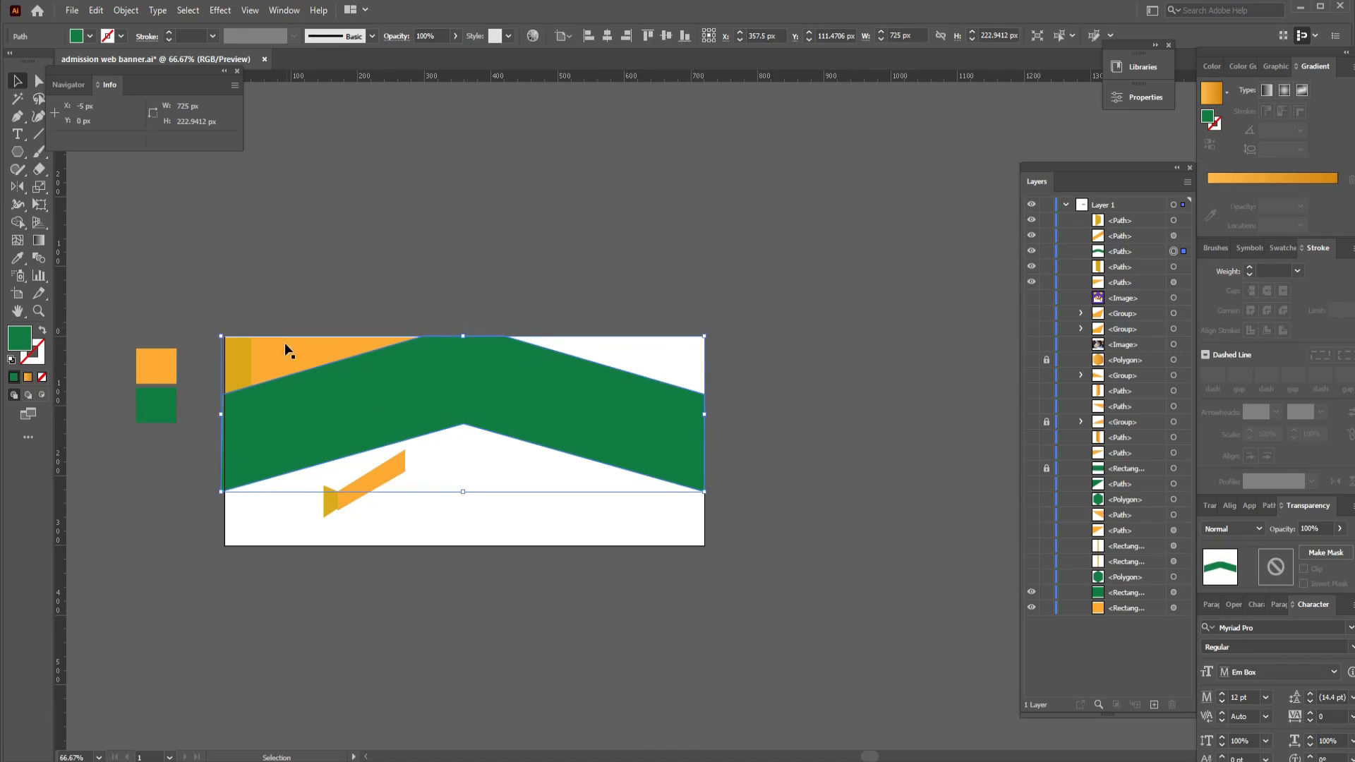
Stretch the upper orange triangle and its darker strip slightly above the artboard's top edge
{"action": "left_click", "coordinate": [287, 348]}
{"action": "left_click_drag", "start_coordinate": [342, 338], "coordinate": [345, 332]}
{"action": "left_click", "coordinate": [237, 358]}
{"action": "left_click_drag", "start_coordinate": [238, 338], "coordinate": [238, 332]}
{"action": "left_click", "coordinate": [272, 308]}
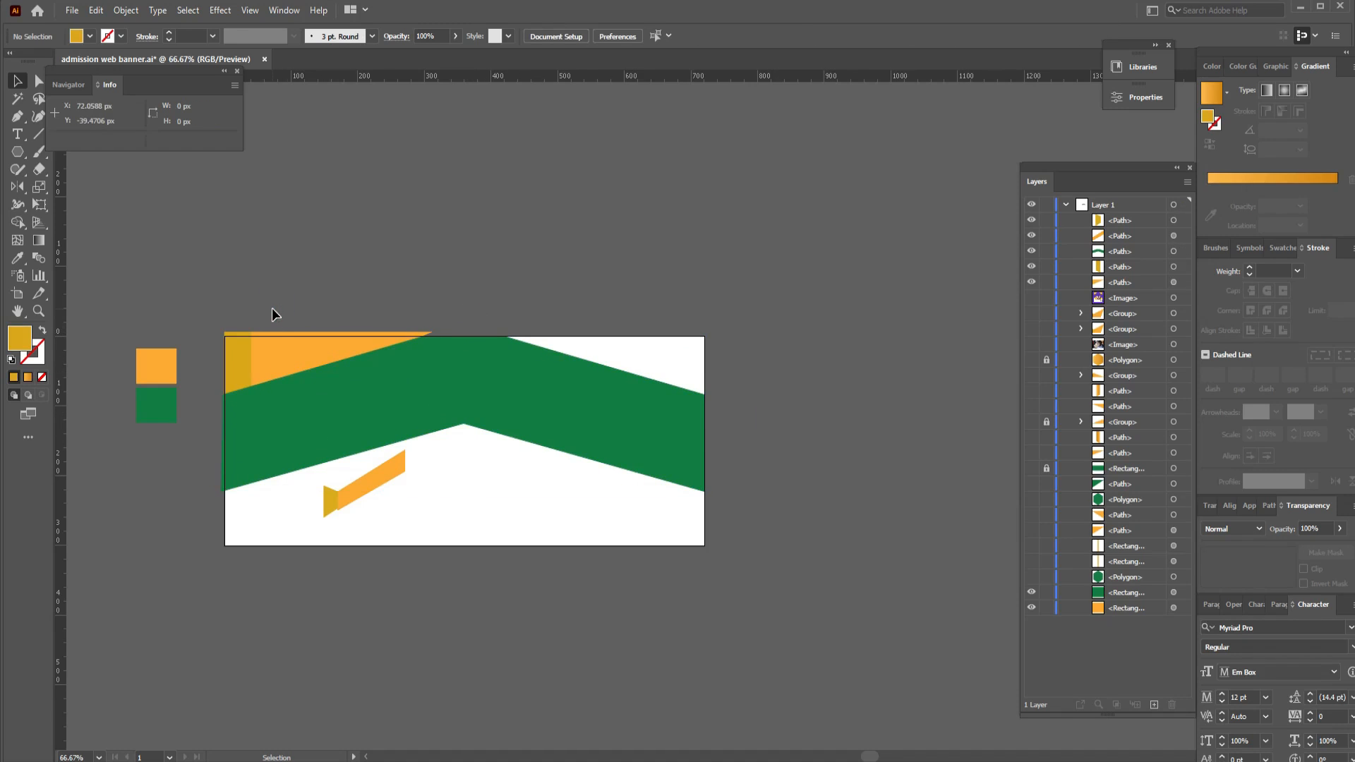
Fit the lower orange ribbon against the artboard's left and bottom edges at 271 px wide, adjusting its height below the chevron
{"action": "left_click_drag", "start_coordinate": [361, 463], "coordinate": [225, 492]}
{"action": "left_click_drag", "start_coordinate": [315, 518], "coordinate": [315, 554]}
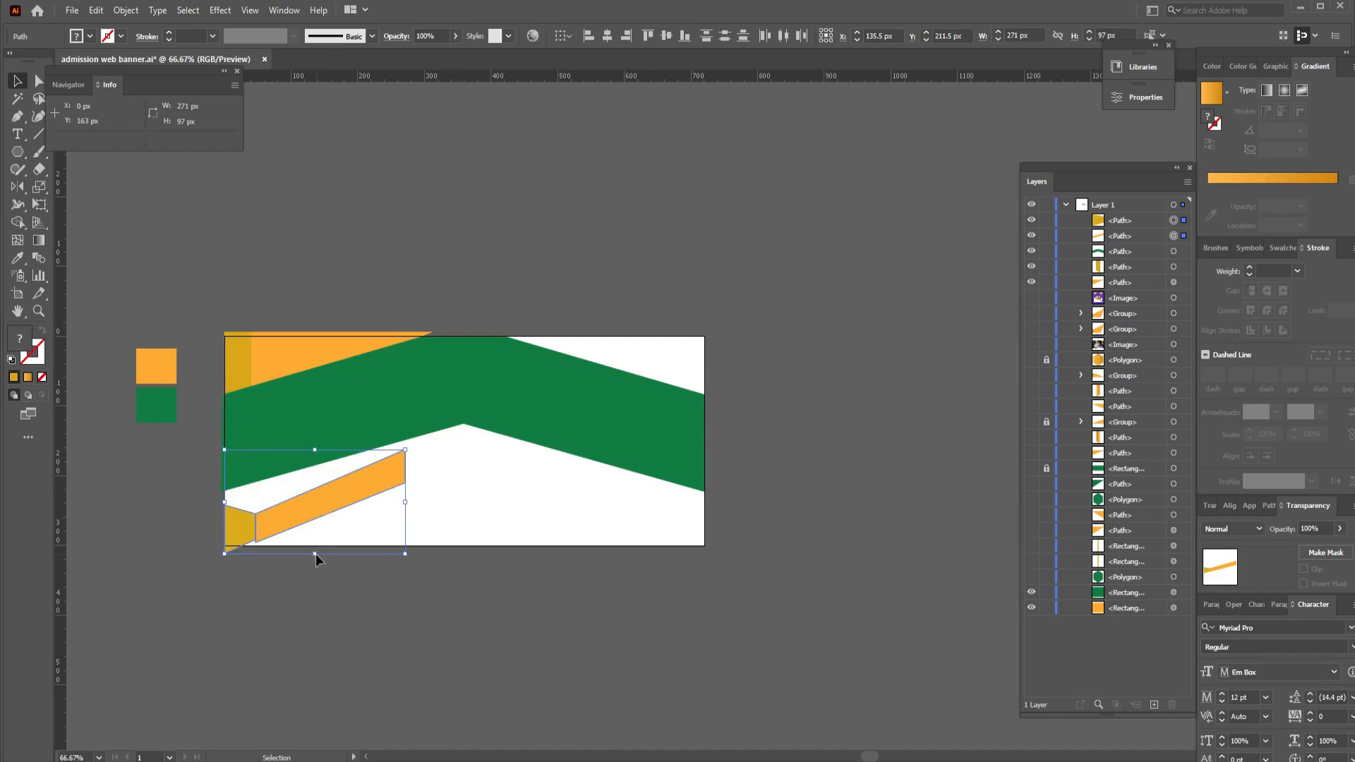
{"action": "left_click_drag", "start_coordinate": [315, 451], "coordinate": [314, 375]}
{"action": "mouse_move", "coordinate": [334, 441]}
{"action": "left_mouse_down"}
{"action": "mouse_move", "coordinate": [387, 472]}
{"action": "mouse_move", "coordinate": [341, 468]}
{"action": "mouse_move", "coordinate": [340, 449]}
{"action": "left_mouse_up"}
{"action": "left_click_drag", "start_coordinate": [315, 560], "coordinate": [315, 545]}
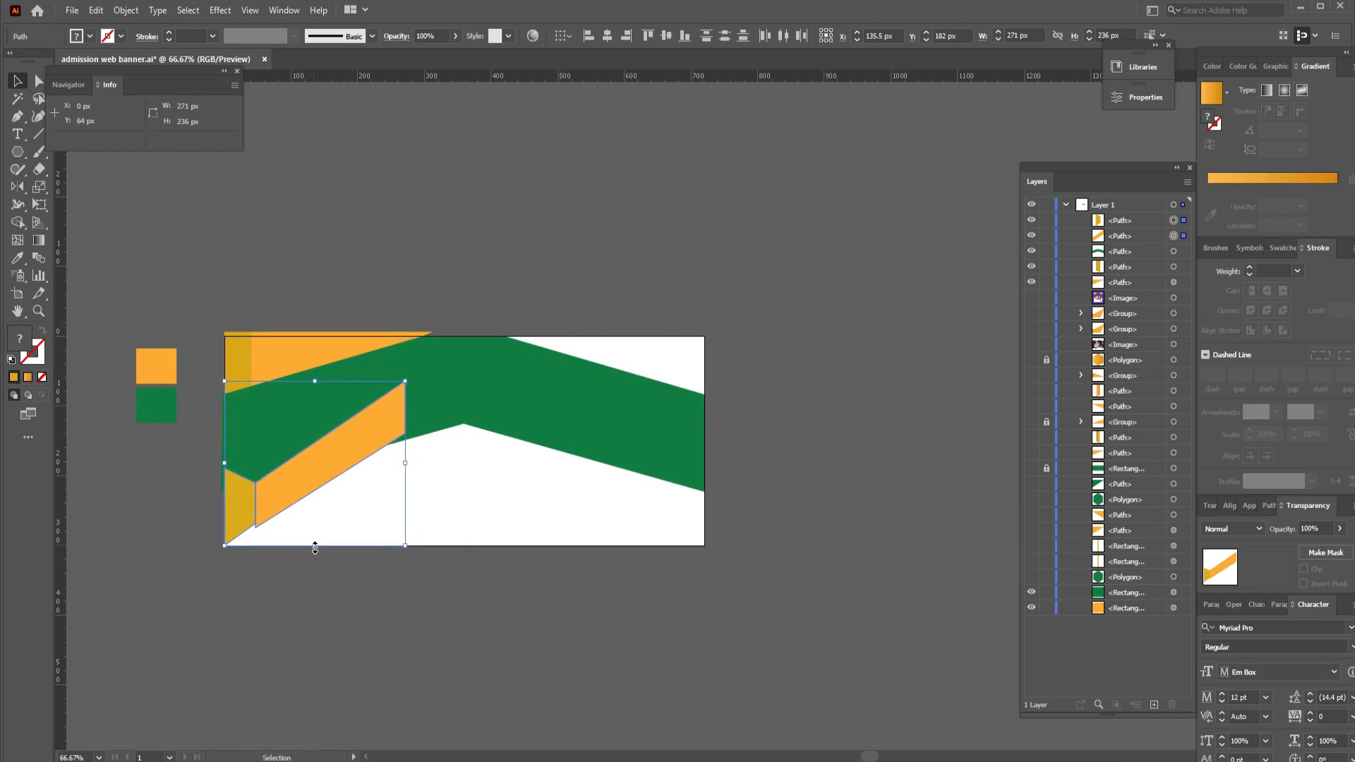
{"action": "left_click_drag", "start_coordinate": [315, 381], "coordinate": [317, 446]}
{"action": "left_click", "coordinate": [365, 588]}
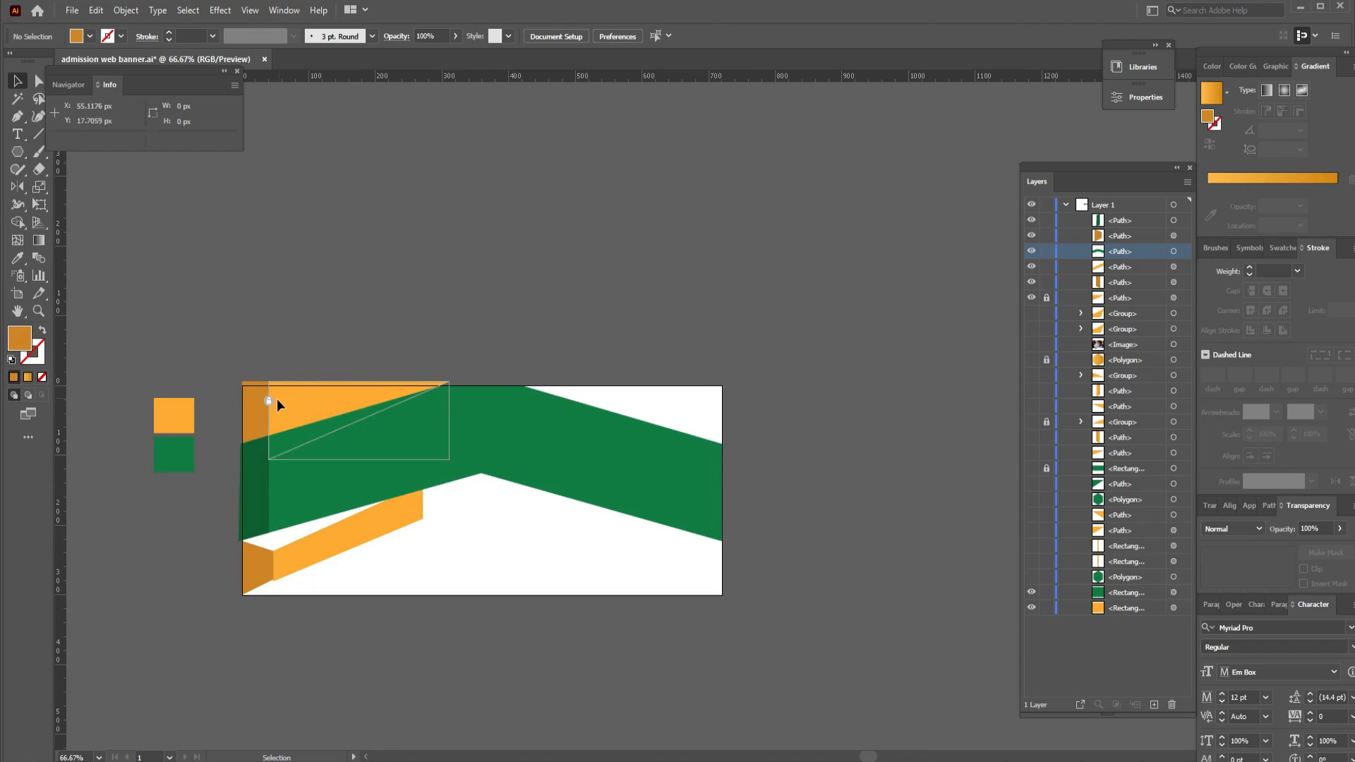
Unlock the upper orange triangle and trim it and its dark strip back to the artboard's top edge
{"action": "left_click", "coordinate": [270, 400]}
{"action": "left_click_drag", "start_coordinate": [359, 381], "coordinate": [358, 387]}
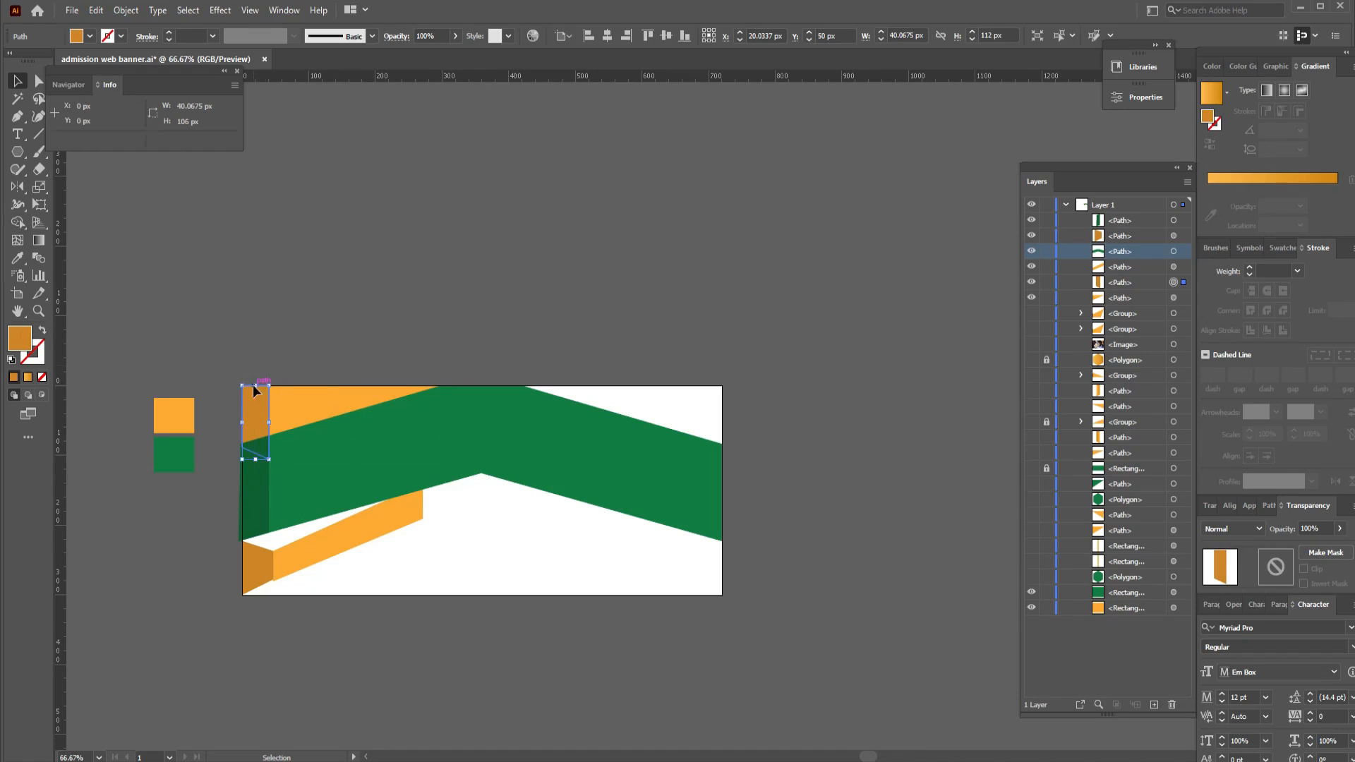
{"action": "left_click", "coordinate": [266, 366]}
Trim the dark green strip to 40.07 px wide and the green chevron to 720 px, flush with the artboard's left edge
{"action": "left_click", "coordinate": [266, 444]}
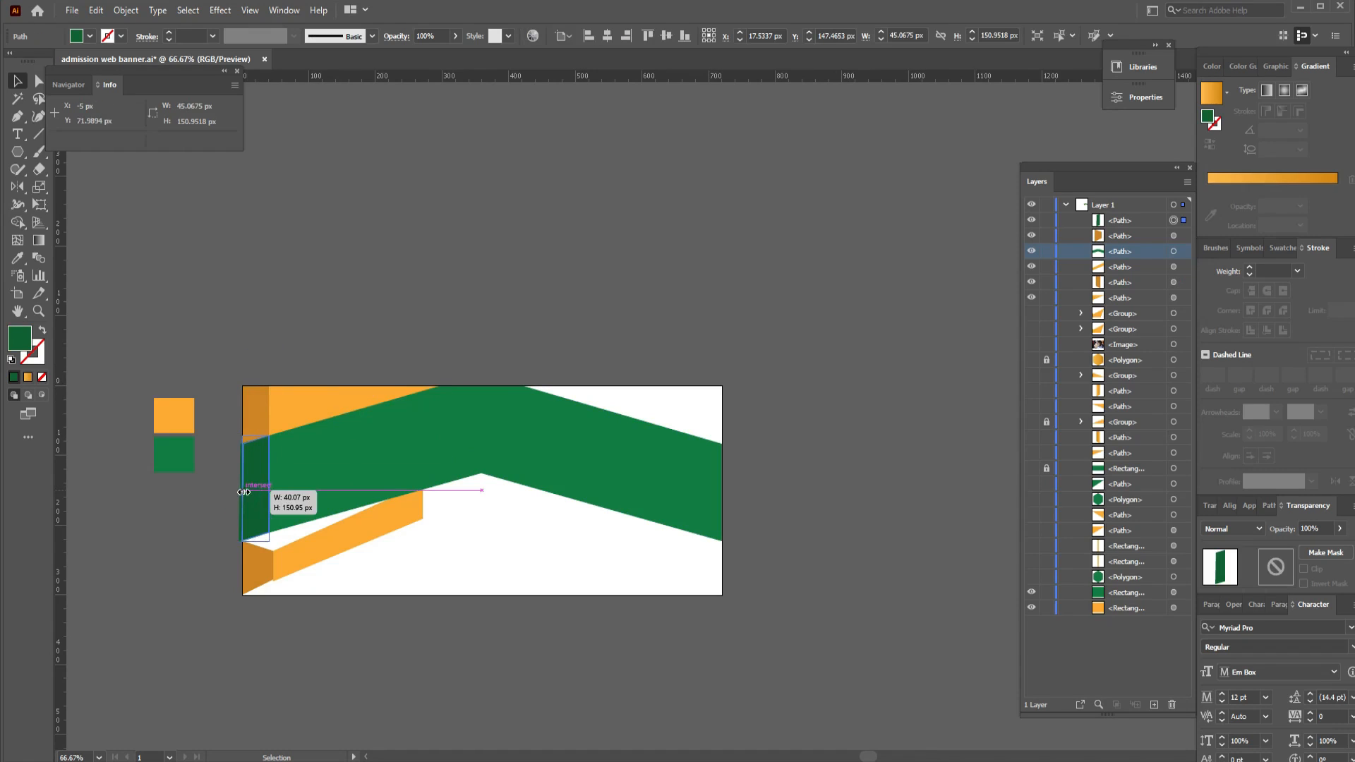
{"action": "left_click", "coordinate": [233, 484]}
{"action": "left_click", "coordinate": [308, 490]}
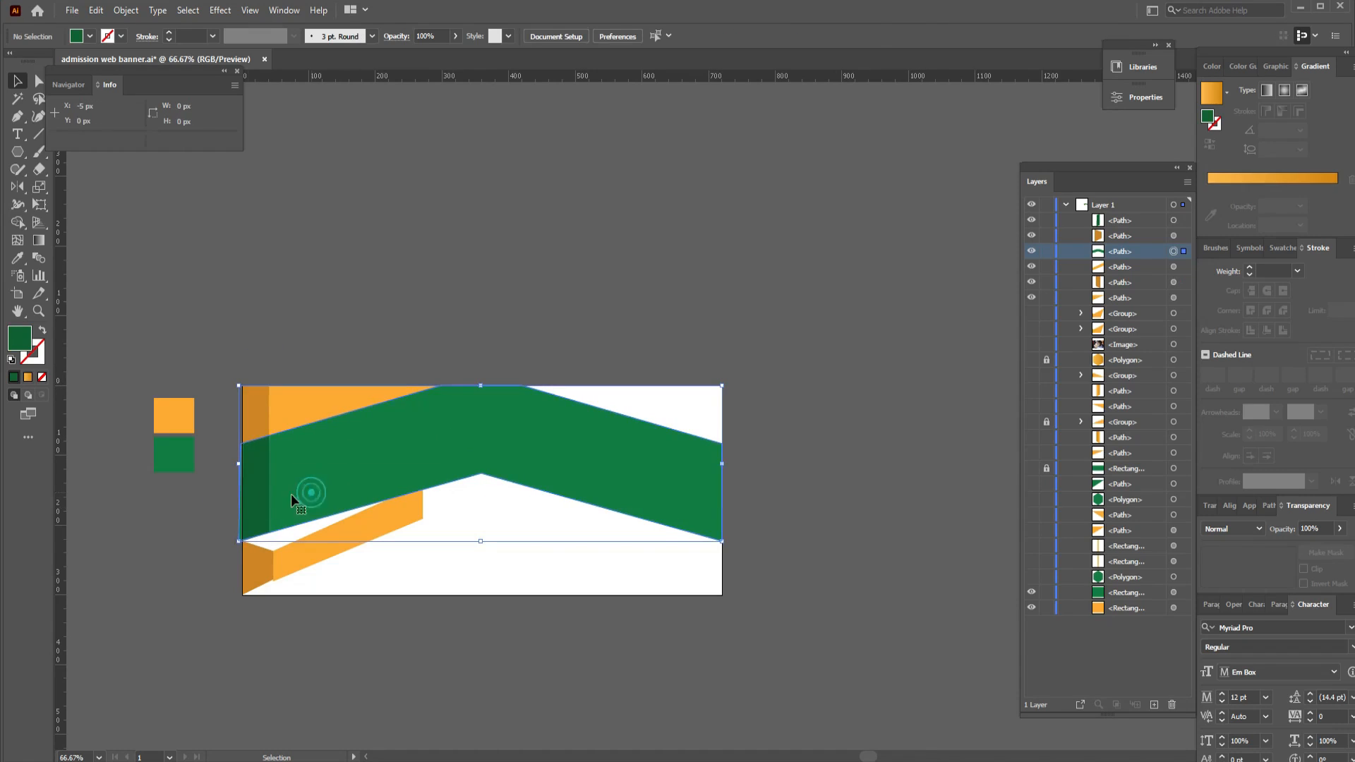
{"action": "left_click_drag", "start_coordinate": [240, 463], "coordinate": [904, 479]}
{"action": "left_click", "coordinate": [224, 468]}
Move the dark green strip's top-left anchor onto the artboard's left edge
{"action": "key", "text": "ctrl+equal"}
{"action": "key", "text": "ctrl+equal"}
{"action": "scroll", "coordinate": [904, 478], "scroll_direction": "down", "scroll_amount": 1}
{"action": "left_click", "coordinate": [419, 492]}
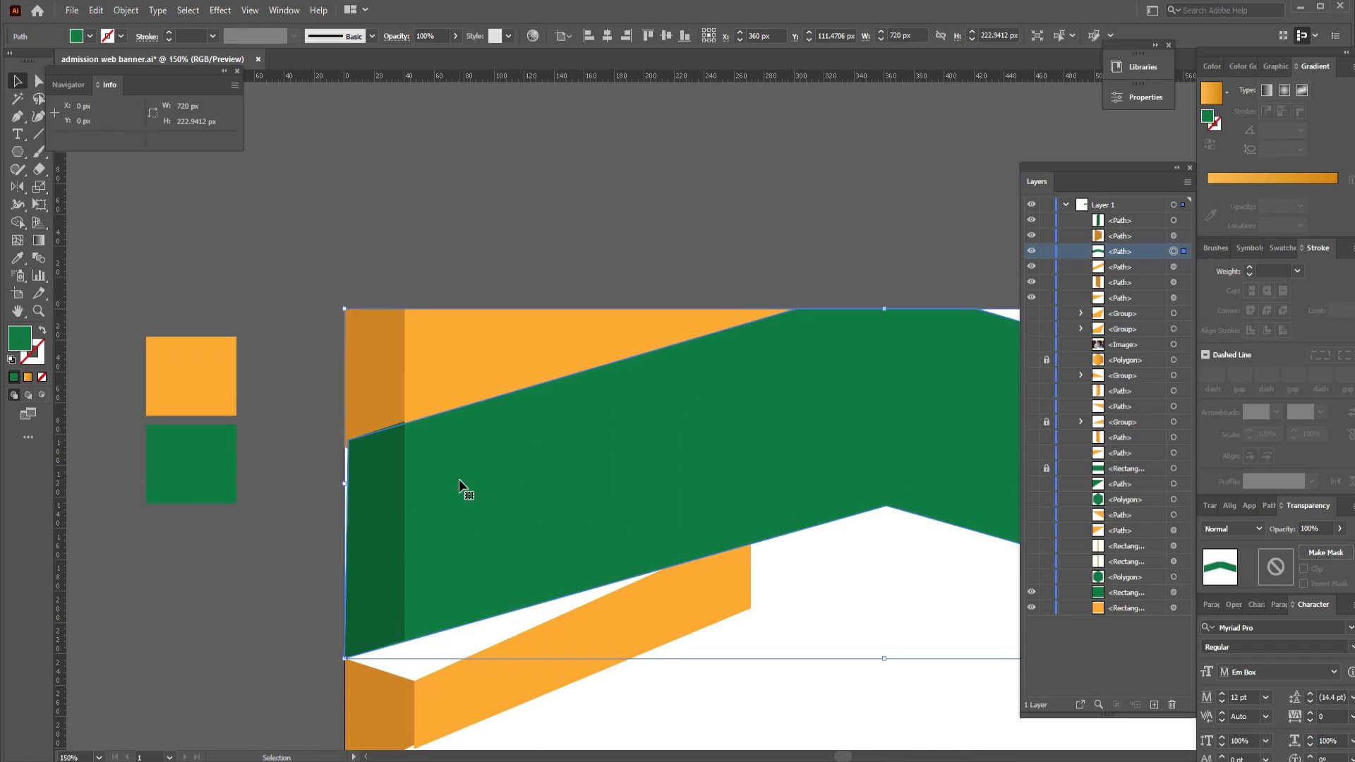
{"action": "key", "text": "i"}
{"action": "key", "text": "a"}
{"action": "left_click", "coordinate": [378, 485]}
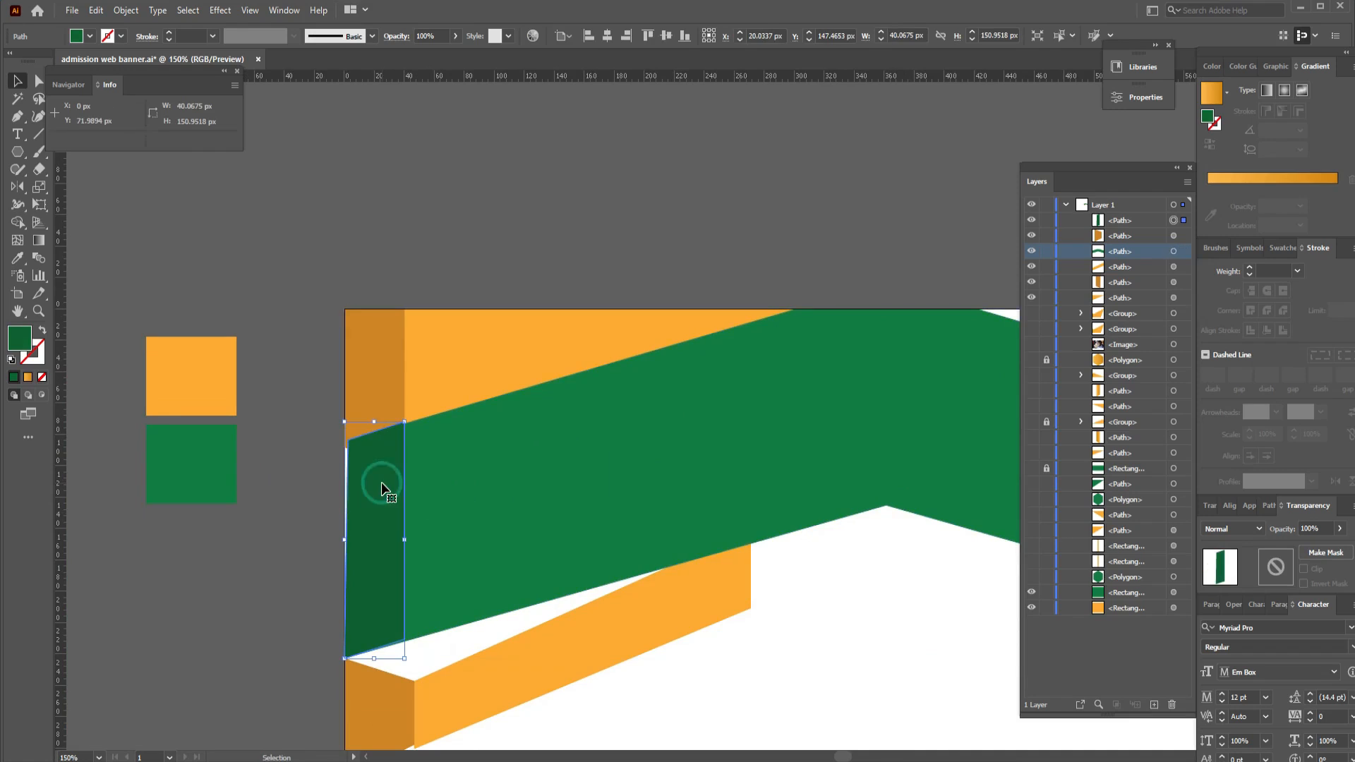
{"action": "left_click", "coordinate": [348, 442]}
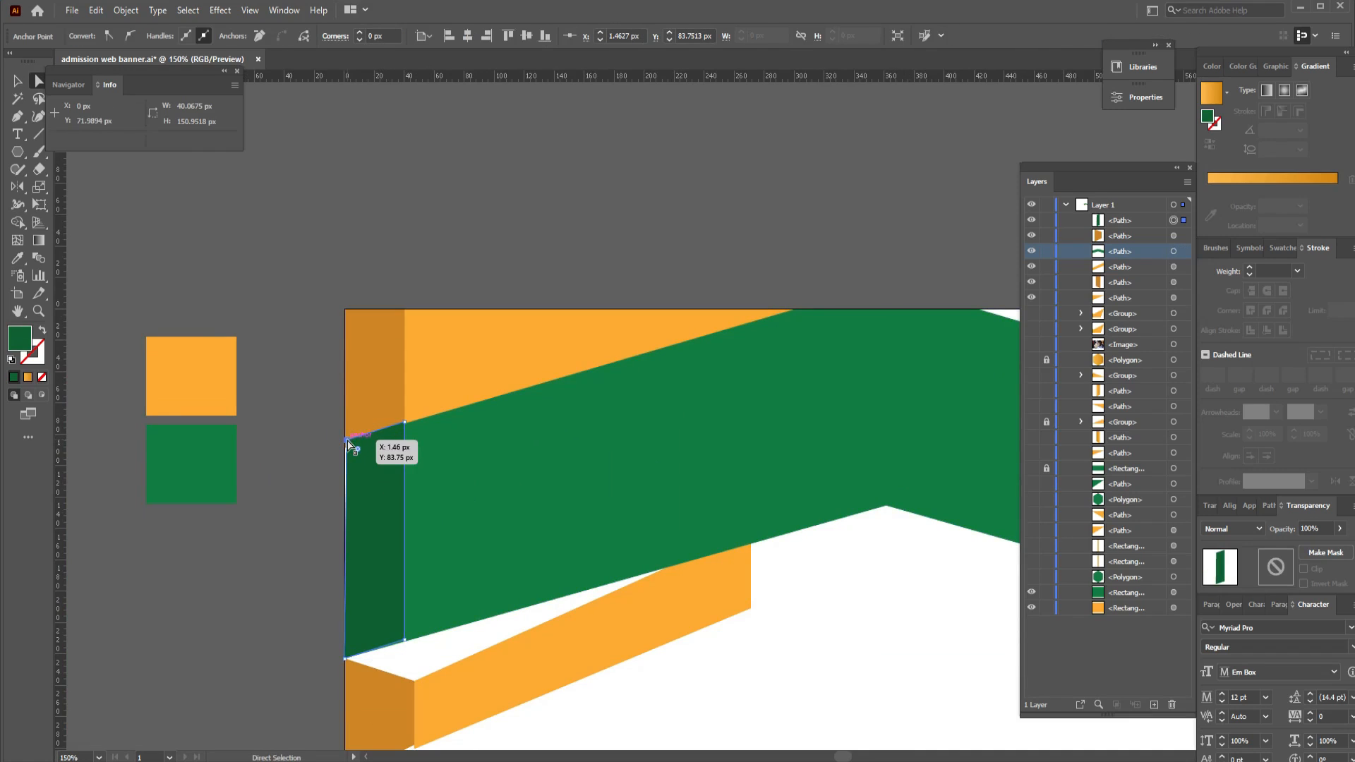
{"action": "left_click", "coordinate": [305, 444]}
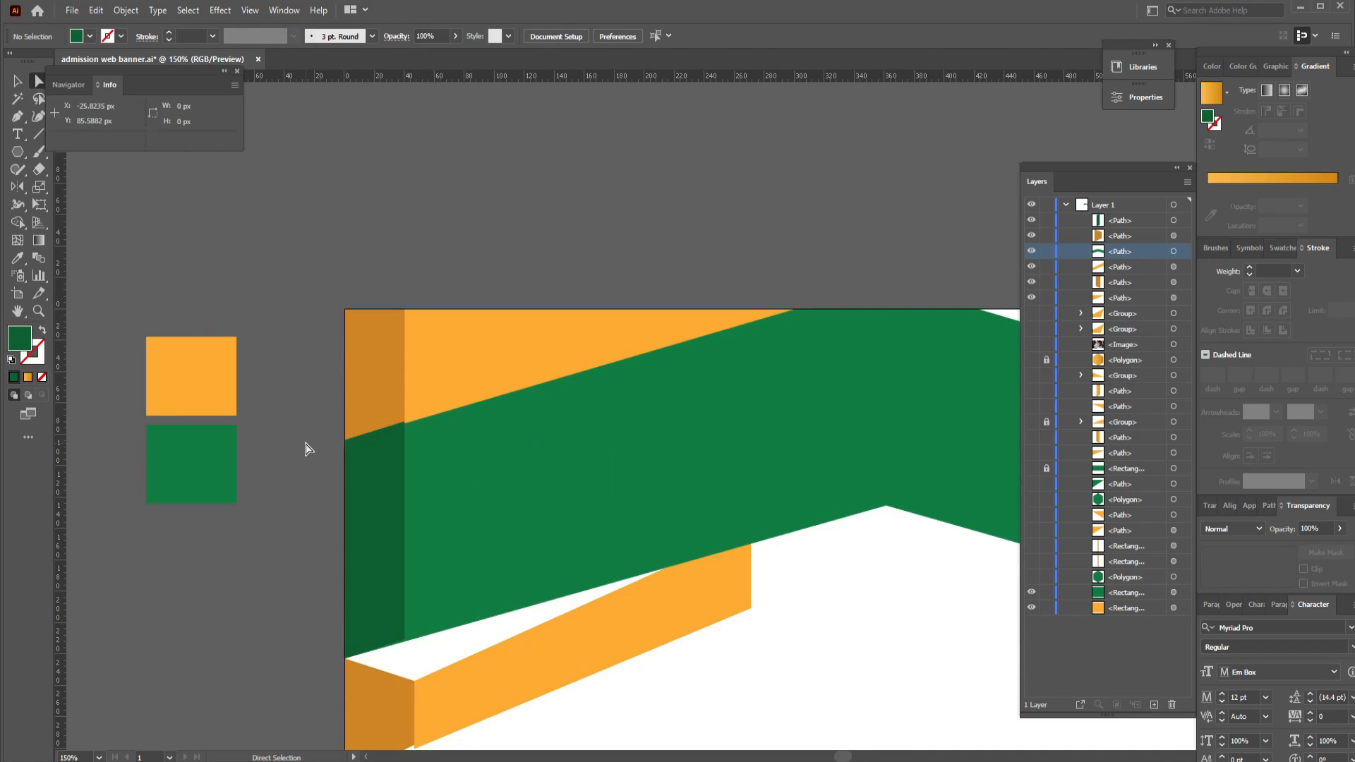
Align the dark green strip's top-right anchor with the chevron's upper edge
{"action": "left_click", "coordinate": [362, 447]}
{"action": "left_click", "coordinate": [405, 424]}
{"action": "left_click", "coordinate": [286, 389]}
{"action": "left_click_drag", "start_coordinate": [774, 394], "coordinate": [407, 311]}
{"action": "key", "text": "ctrl+minus"}
{"action": "key", "text": "ctrl+minus"}
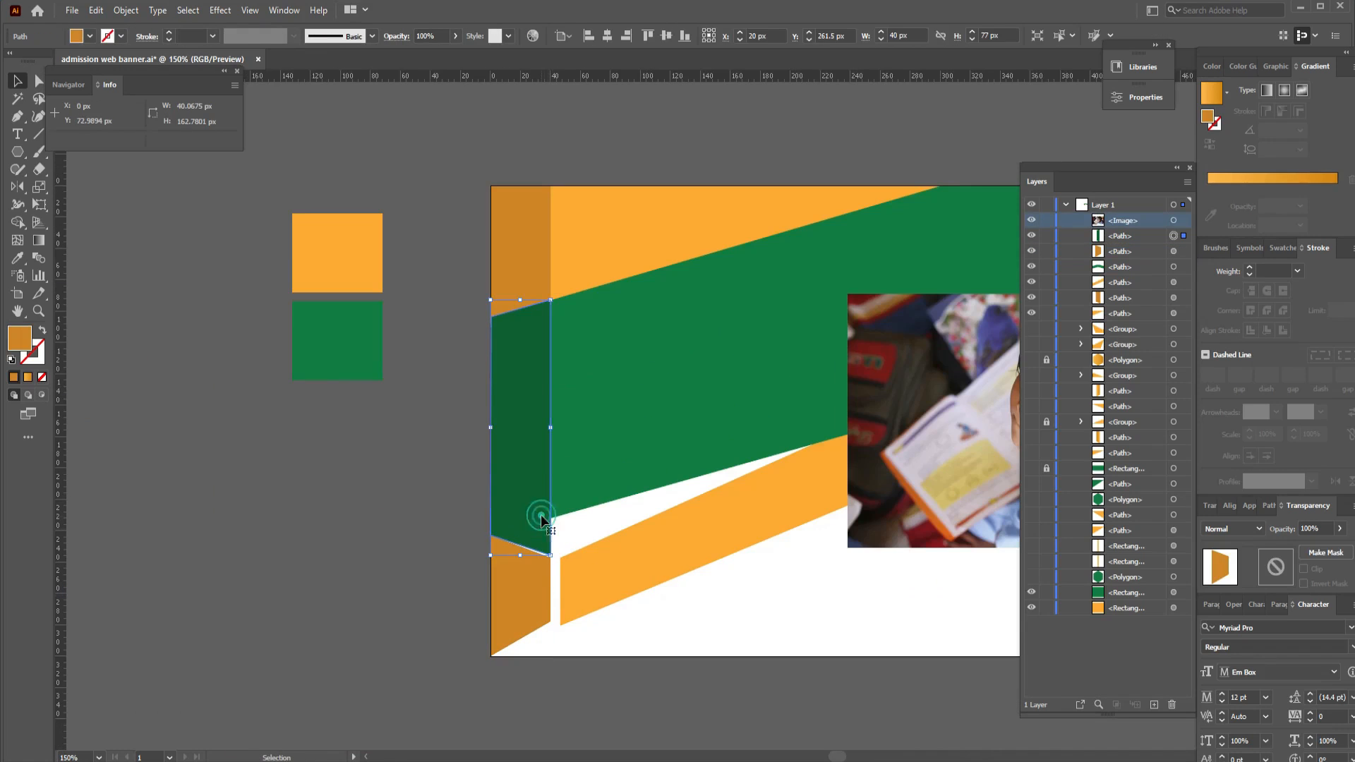
Nudge the dark green strip's lower-right anchor down onto the lower dark orange strip
{"action": "left_click", "coordinate": [538, 520]}
{"action": "left_click", "coordinate": [596, 533]}
{"action": "left_click", "coordinate": [523, 534]}
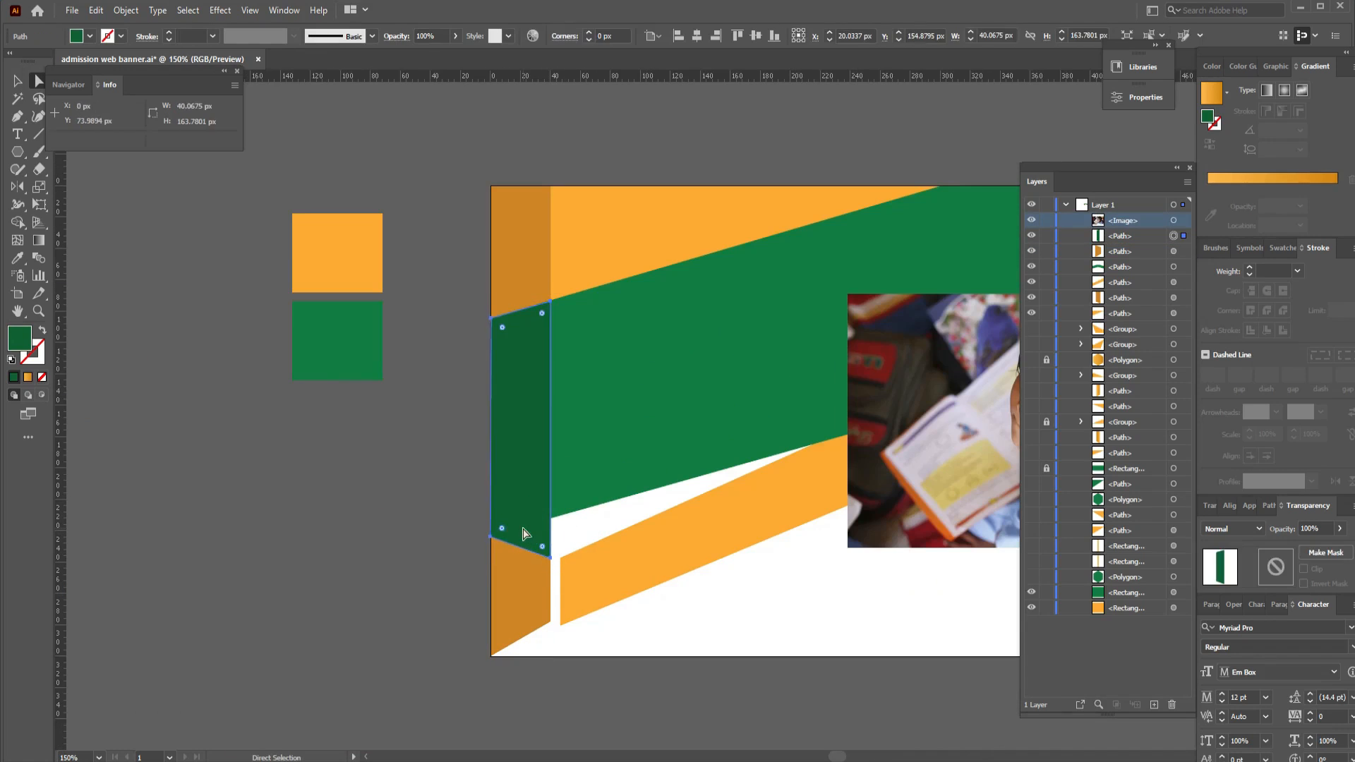
{"action": "left_click", "coordinate": [585, 538]}
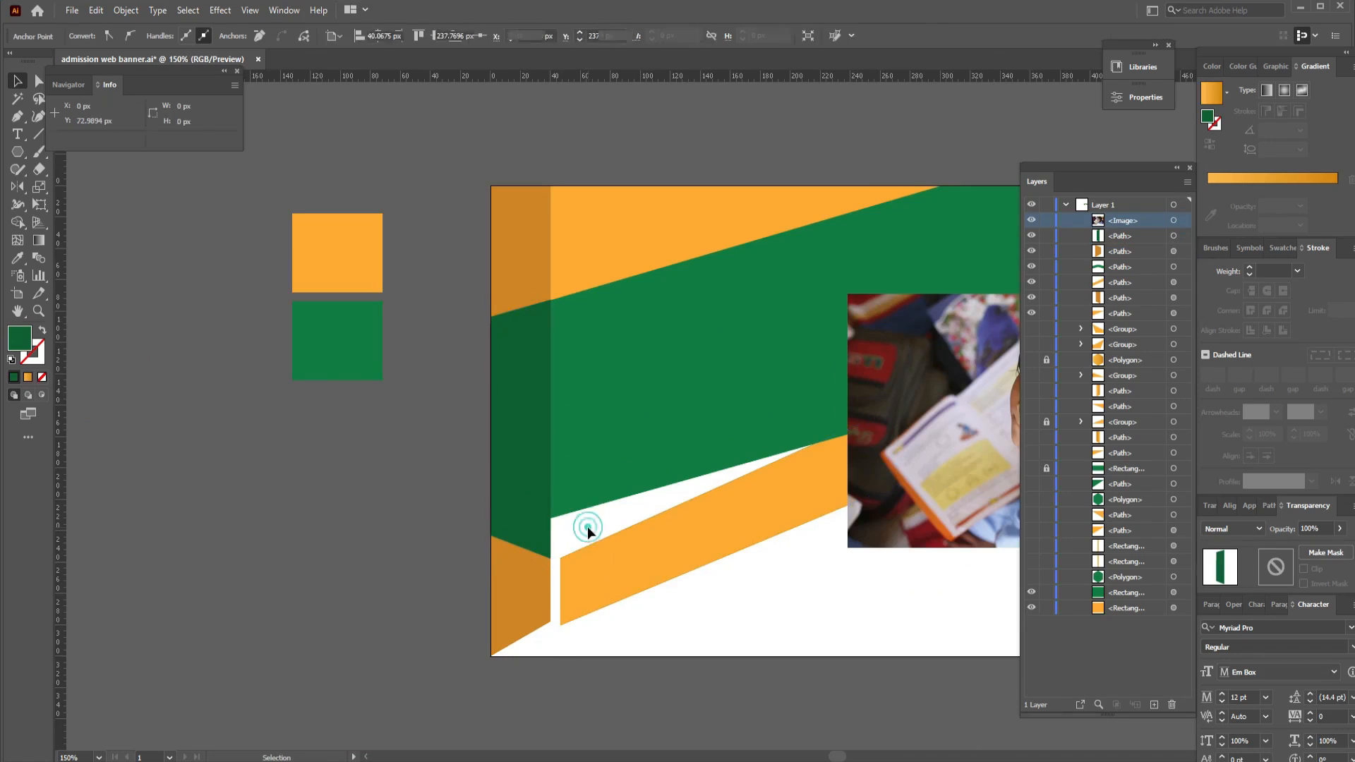
Shift the lower orange ribbon so that its end sits flush against the dark orange strip
{"action": "left_click", "coordinate": [628, 569]}
{"action": "left_click", "coordinate": [433, 529]}
{"action": "left_click", "coordinate": [597, 561]}
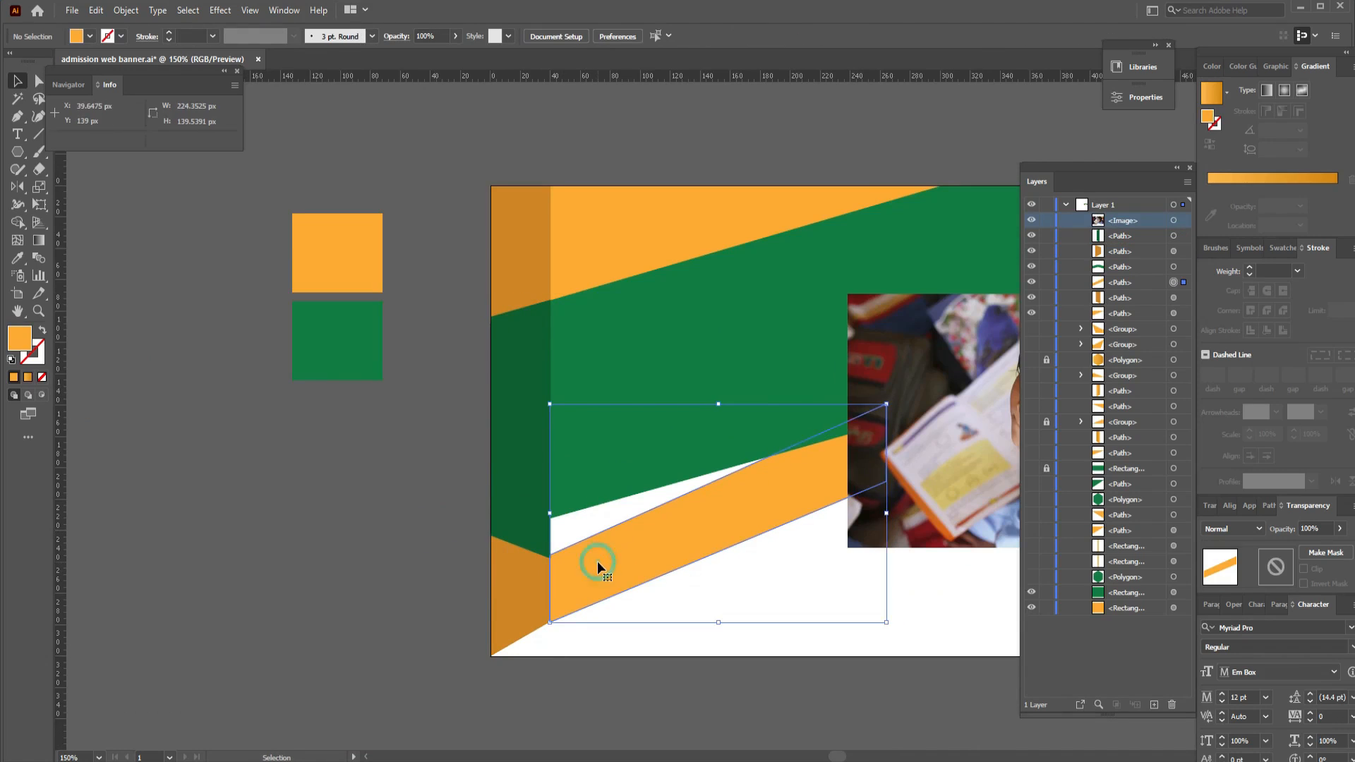
With the green chevron temporarily hidden, lower the orange ribbon's top-left anchor to meet the dark green strip's corner
{"action": "key", "text": "ctrl+equal"}
{"action": "left_click", "coordinate": [1031, 268]}
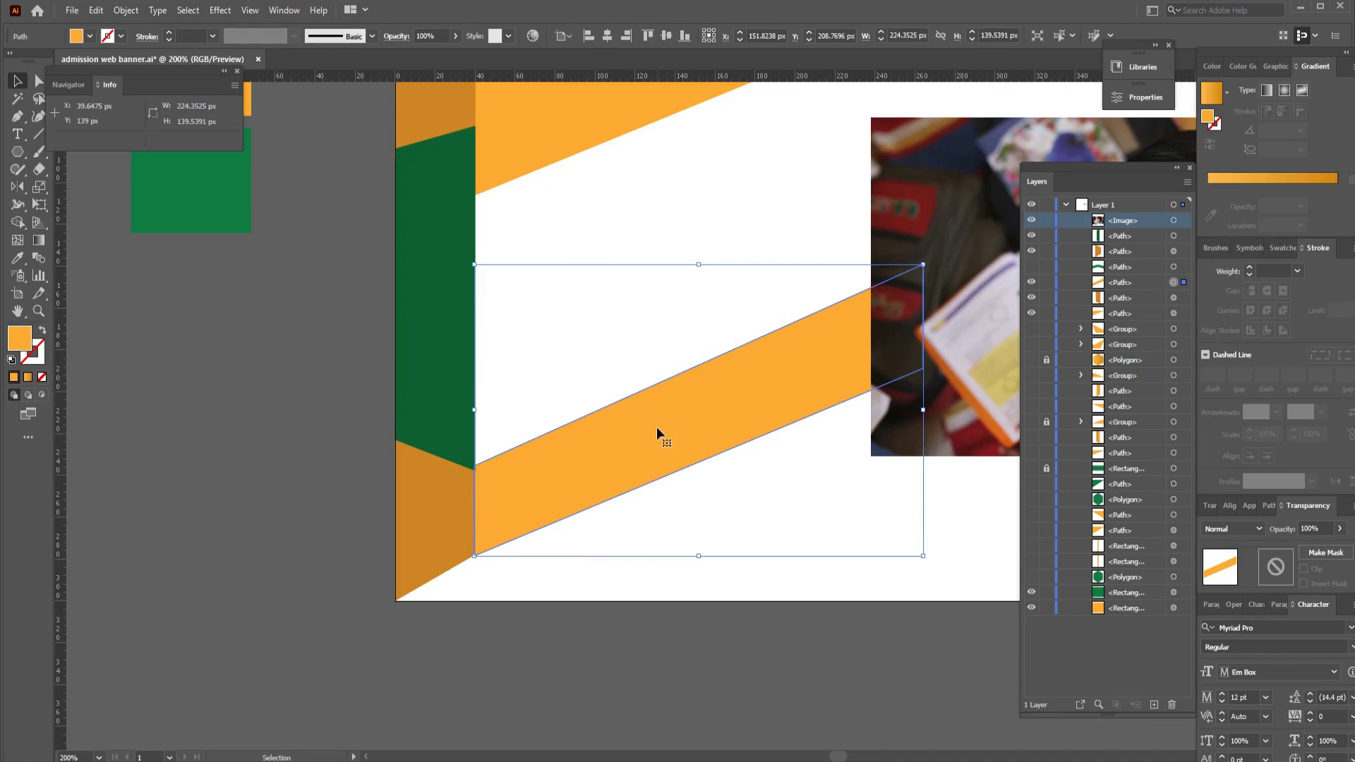
{"action": "key", "text": "a"}
{"action": "left_click_drag", "start_coordinate": [474, 466], "coordinate": [484, 470]}
{"action": "key", "text": "ctrl+z"}
{"action": "left_click", "coordinate": [475, 466]}
{"action": "key", "text": "Down"}
{"action": "key", "text": "Down"}
{"action": "key", "text": "Down"}
{"action": "left_click", "coordinate": [380, 419]}
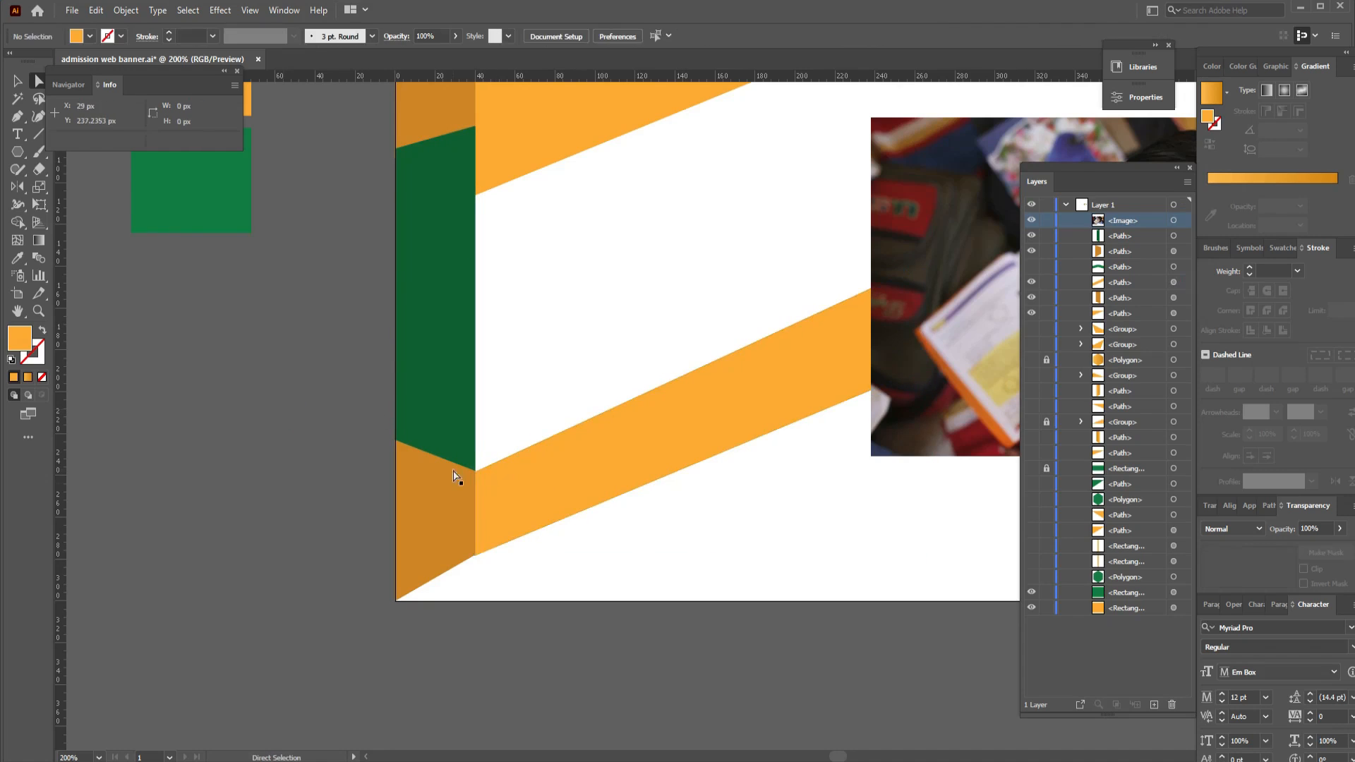
{"action": "left_click", "coordinate": [1031, 267]}
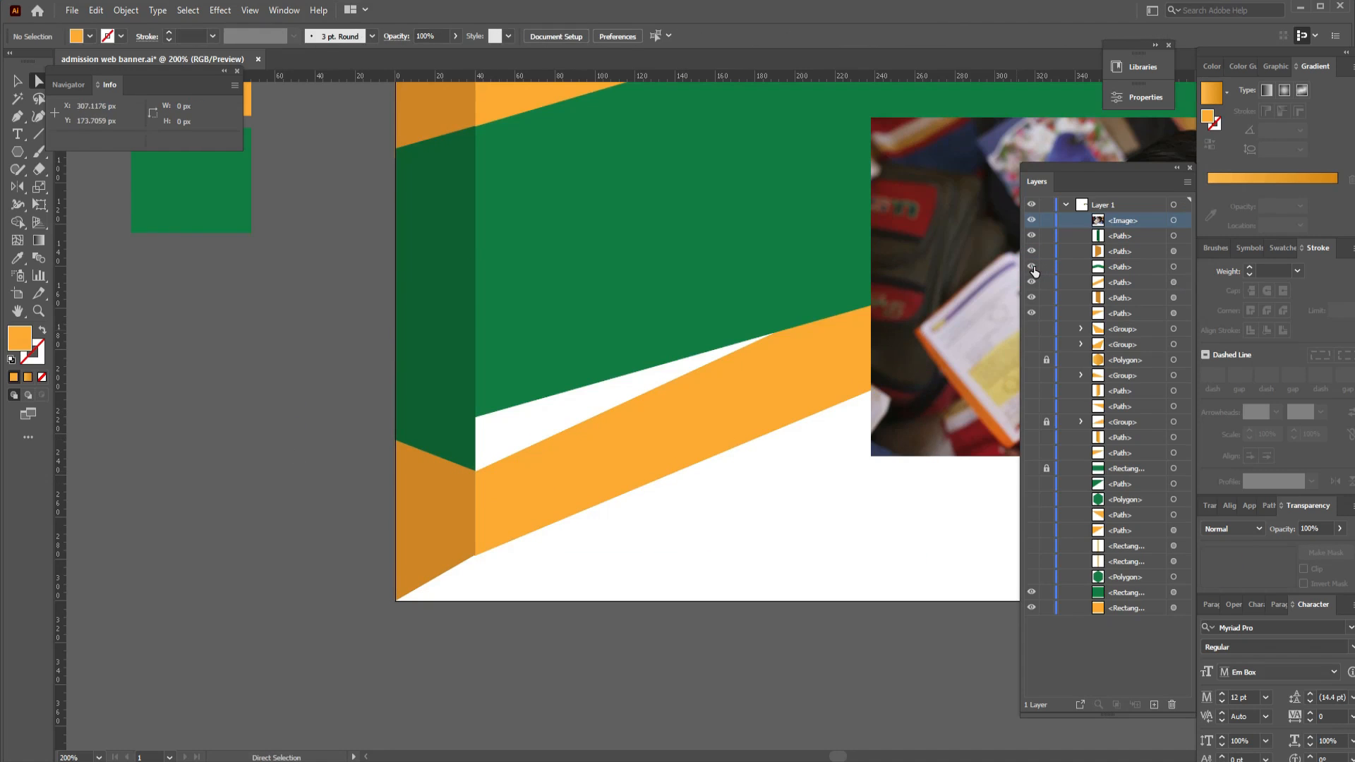
{"action": "key", "text": "ctrl+1"}
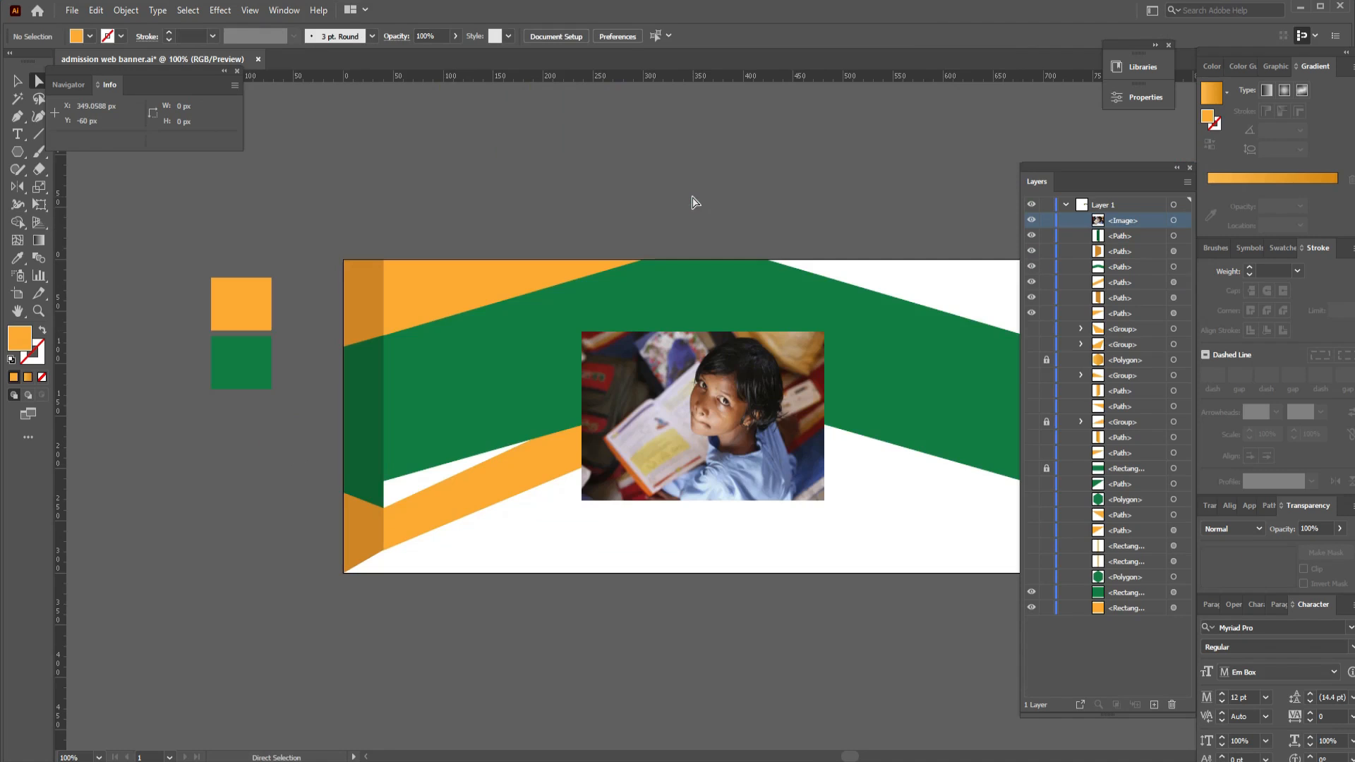
{"action": "left_click_drag", "start_coordinate": [698, 195], "coordinate": [546, 245]}
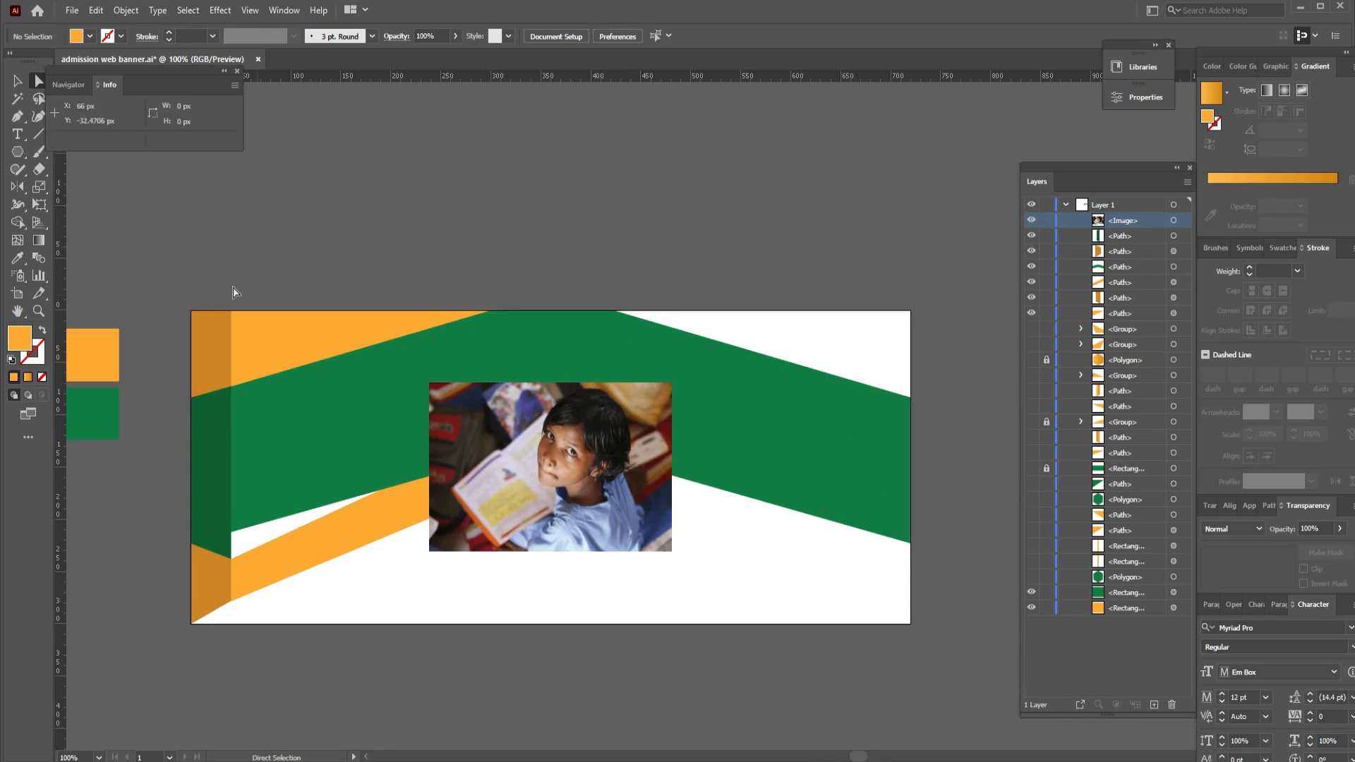
{"action": "left_click_drag", "start_coordinate": [229, 290], "coordinate": [923, 349]}
{"action": "key", "text": "ctrl+z"}
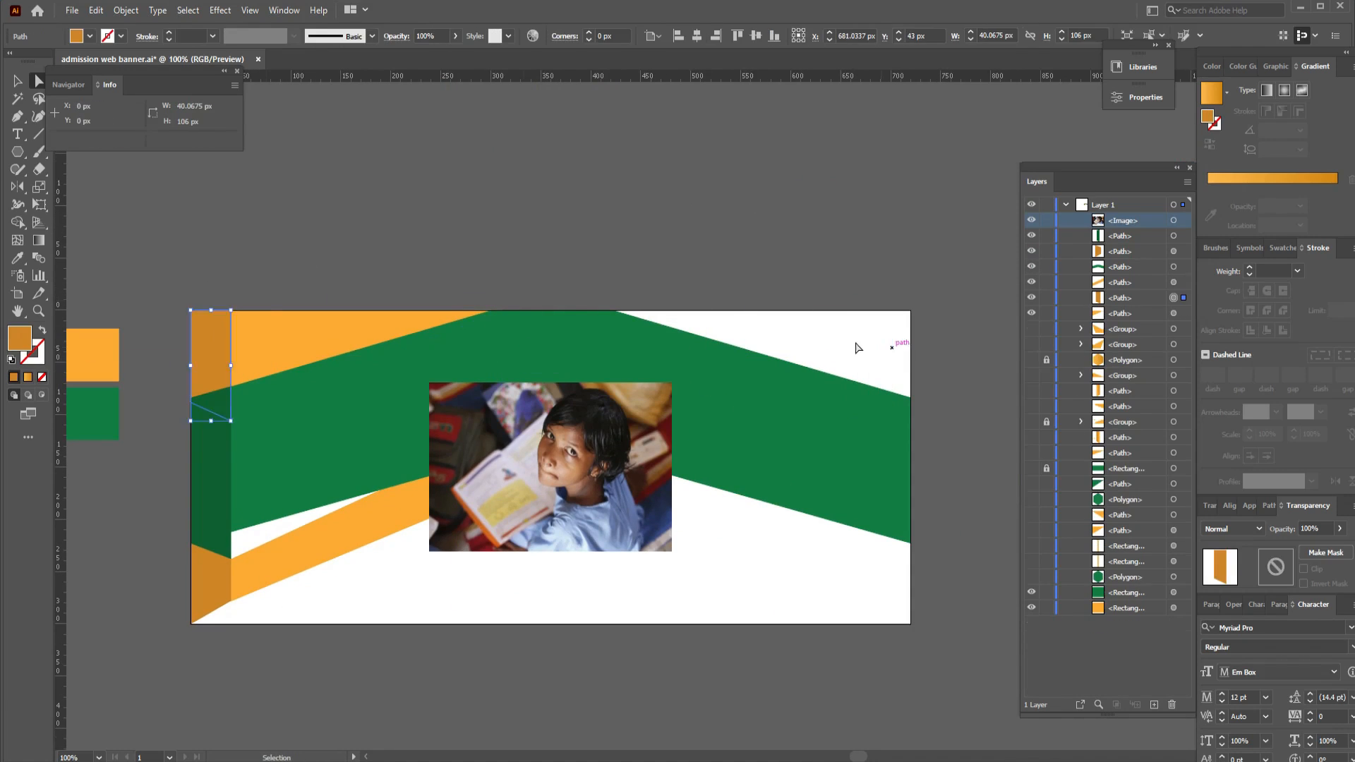
{"action": "left_click", "coordinate": [212, 282]}
{"action": "left_click_drag", "start_coordinate": [254, 349], "coordinate": [712, 358]}
{"action": "key", "text": "ctrl+z"}
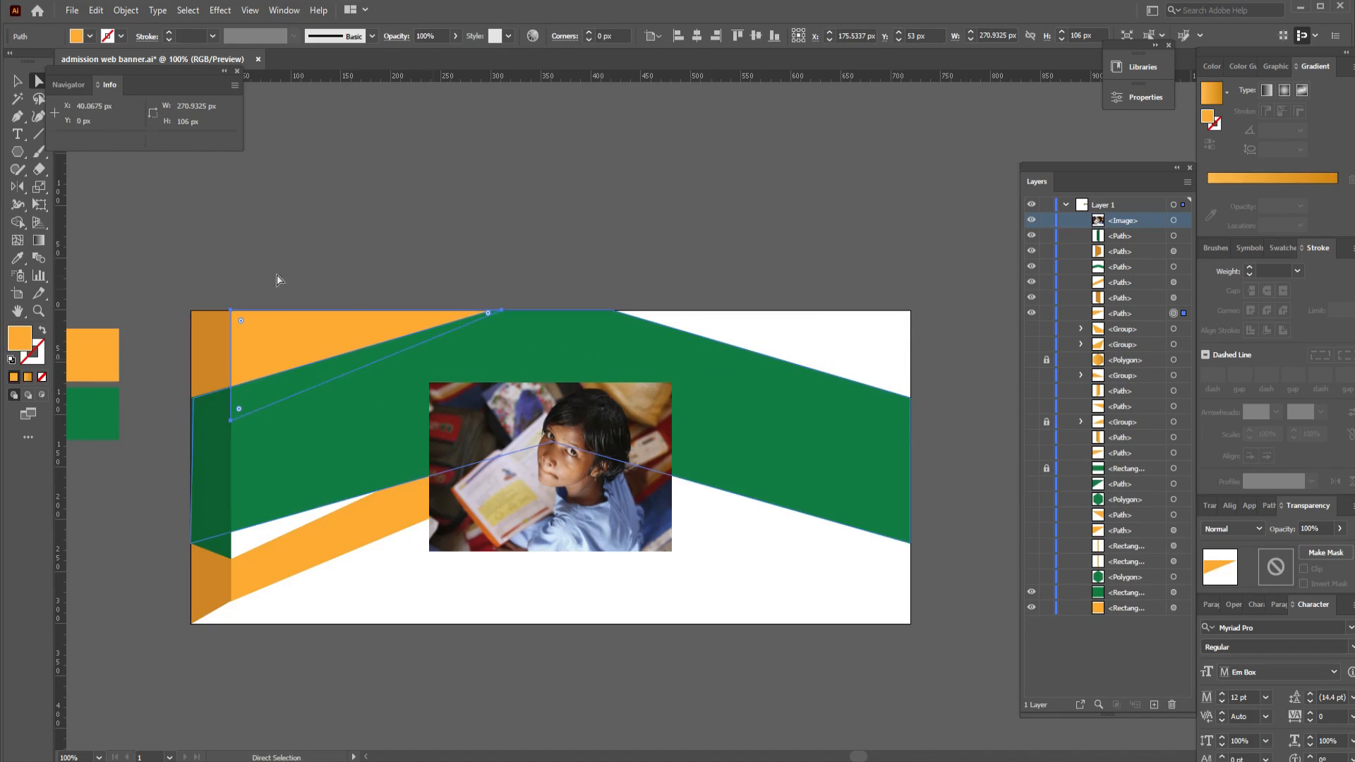
Copy the upper-left orange triangle and its dark strip, mirrored, into the banner's upper-right corner and, flipped, into the lower-right corner
{"action": "left_click_drag", "start_coordinate": [277, 277], "coordinate": [204, 339]}
{"action": "key", "text": "v"}
{"action": "left_click_drag", "start_coordinate": [157, 230], "coordinate": [256, 342]}
{"action": "left_click_drag", "start_coordinate": [748, 346], "coordinate": [748, 345]}
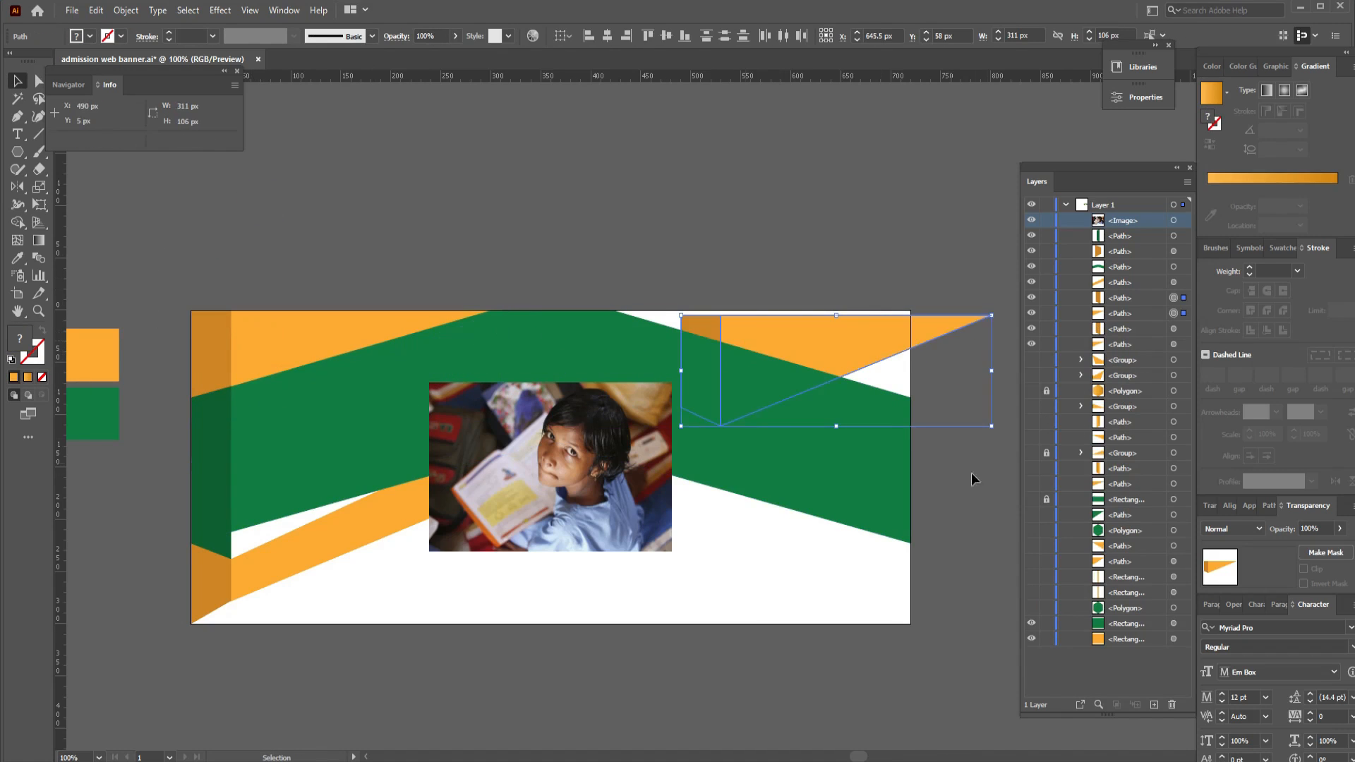
{"action": "left_click_drag", "start_coordinate": [885, 355], "coordinate": [882, 574]}
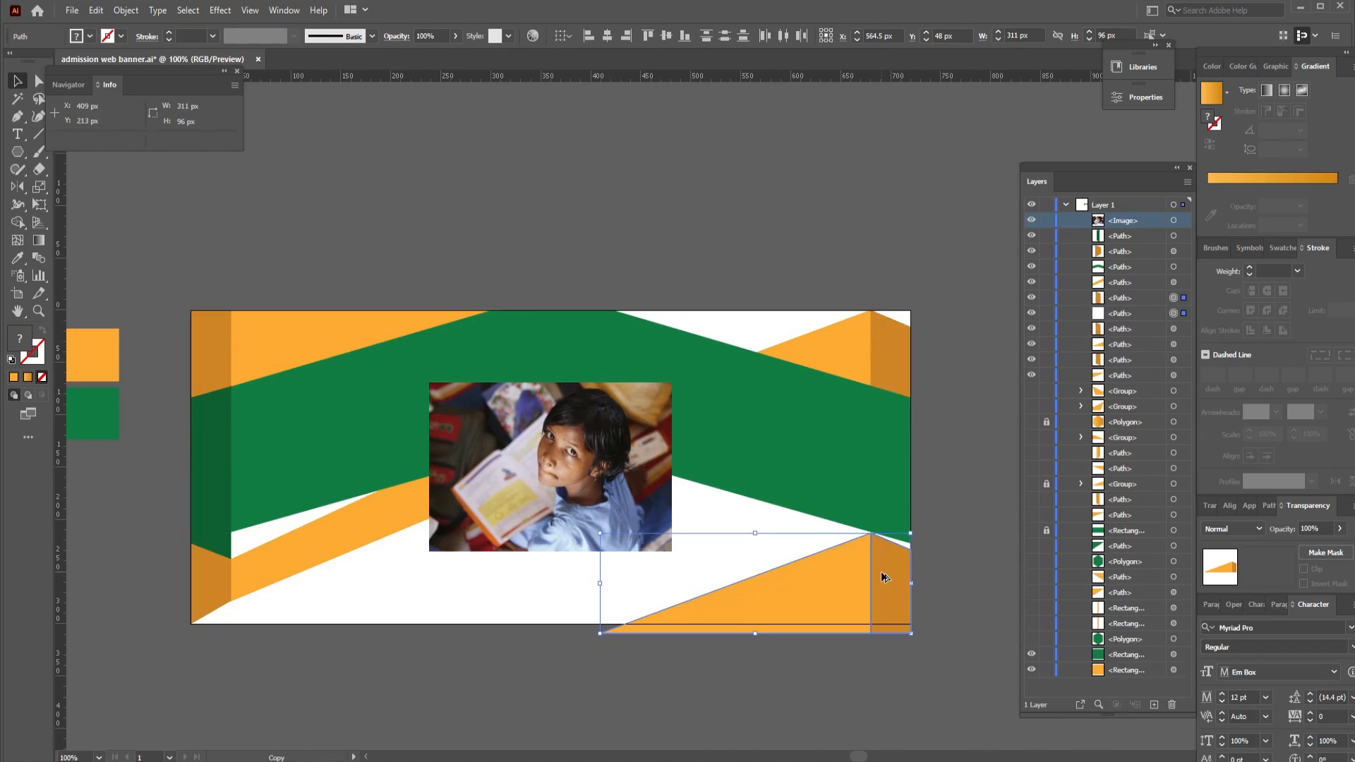
{"action": "left_click_drag", "start_coordinate": [217, 449], "coordinate": [880, 443]}
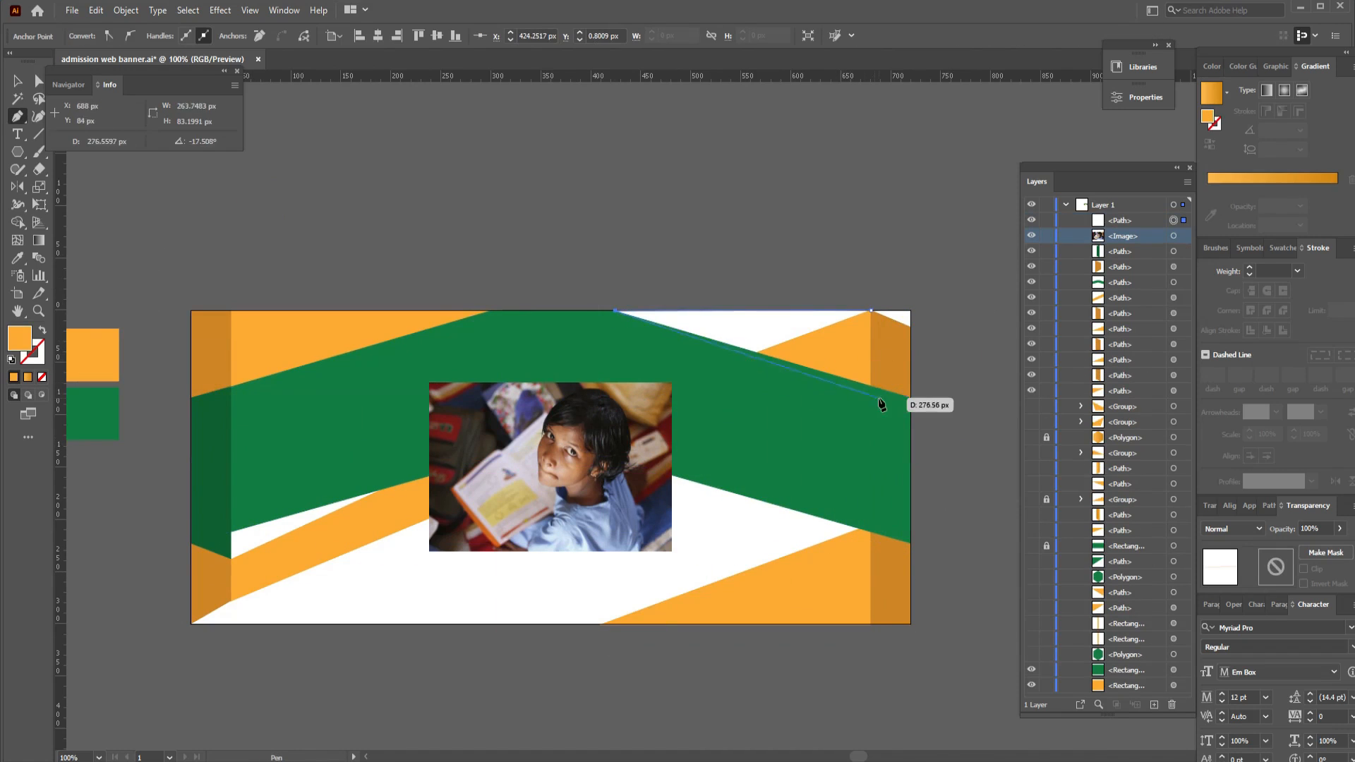
Draw an orange triangle about 256 × 73 px with the Pen tool between the chevron's upper-right edge and the artboard's top edge
{"action": "left_click", "coordinate": [871, 386]}
{"action": "left_click", "coordinate": [871, 310]}
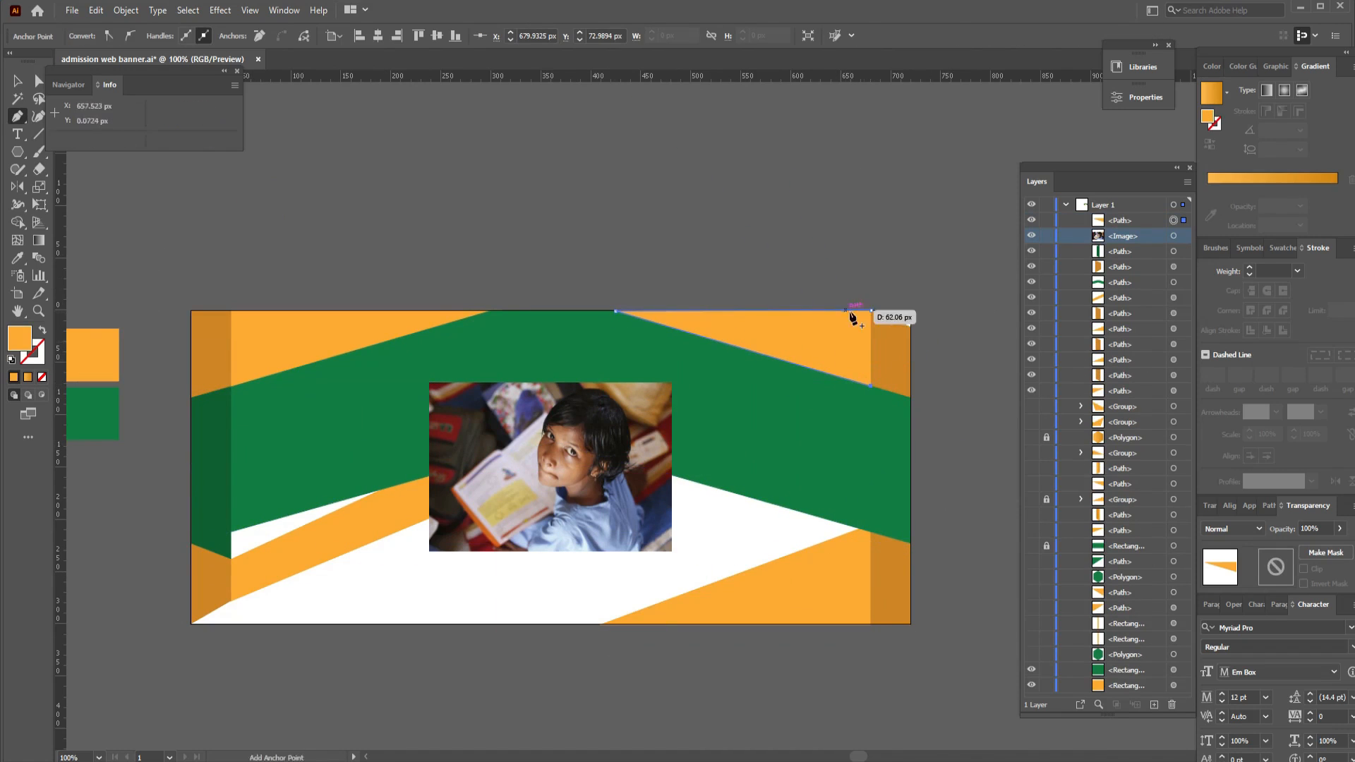
{"action": "left_click", "coordinate": [616, 311]}
{"action": "key", "text": "ctrl+z"}
Delete the copied orange triangle behind the newly drawn one and extend the upper-right dark orange strip to fill the artboard corner
{"action": "left_click", "coordinate": [19, 81]}
{"action": "left_click_drag", "start_coordinate": [857, 361], "coordinate": [849, 279]}
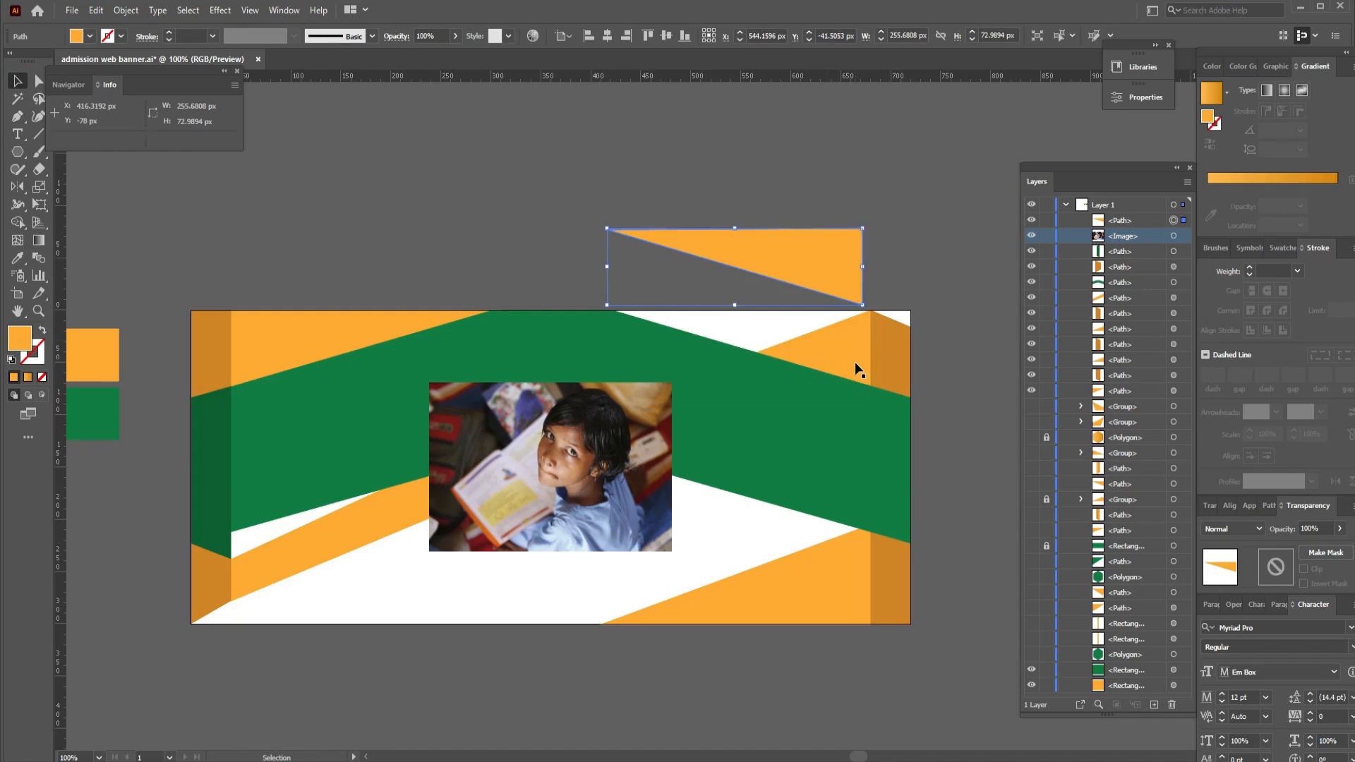
{"action": "left_click", "coordinate": [855, 366]}
{"action": "key", "text": "Delete"}
{"action": "key", "text": "ctrl+z"}
{"action": "key", "text": "ctrl+z"}
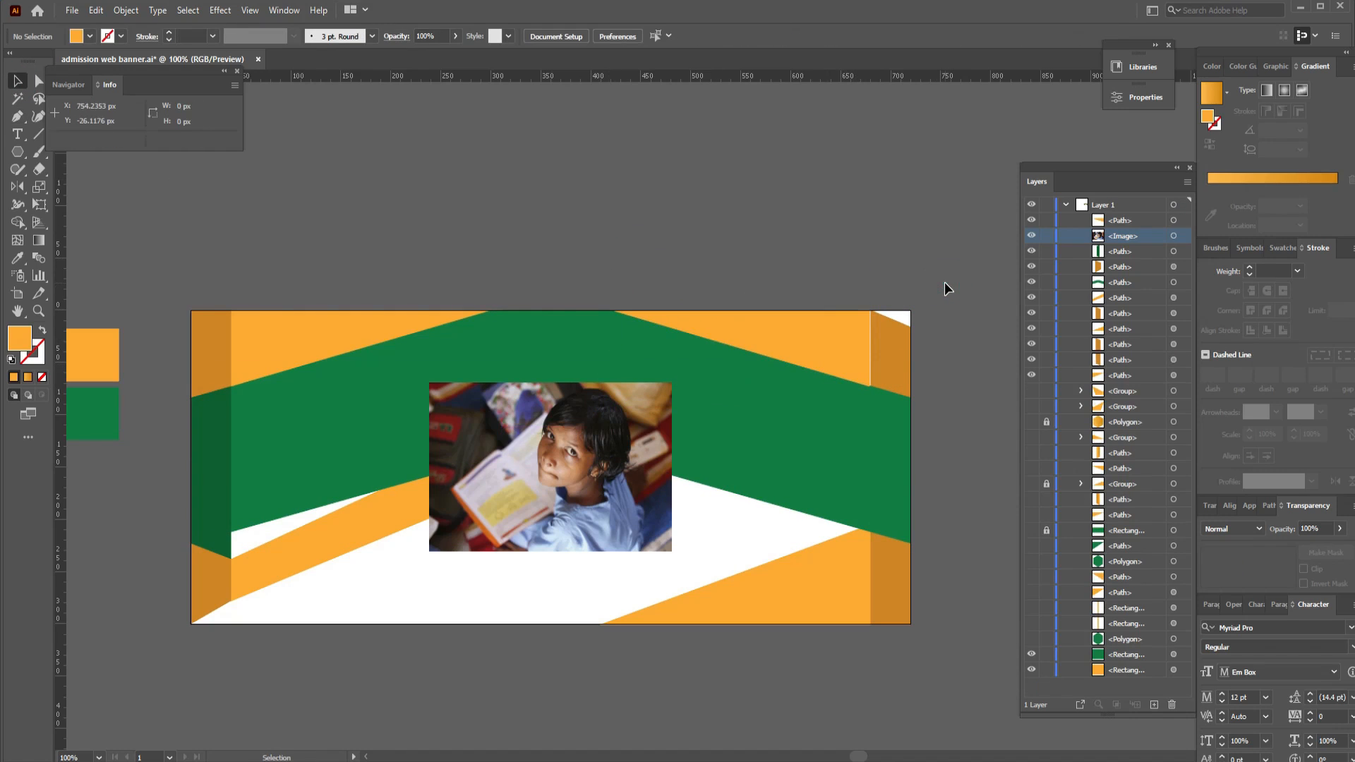
{"action": "left_click", "coordinate": [889, 347]}
{"action": "left_click", "coordinate": [956, 402]}
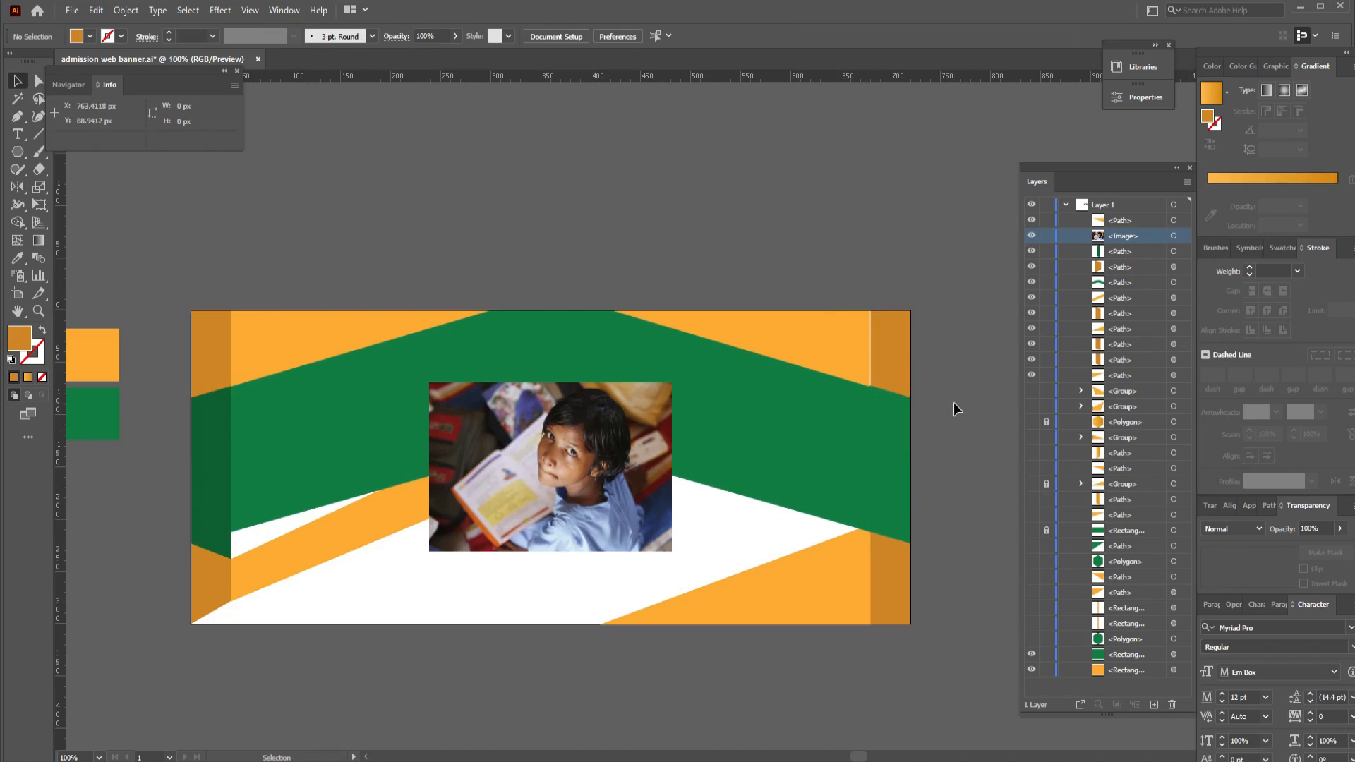
Draw a 720 × 301 px rectangle over the artboard, fill it with a darker green and send it to the back
{"action": "key", "text": "m"}
{"action": "left_click_drag", "start_coordinate": [190, 312], "coordinate": [911, 624]}
{"action": "double_click", "coordinate": [19, 337]}
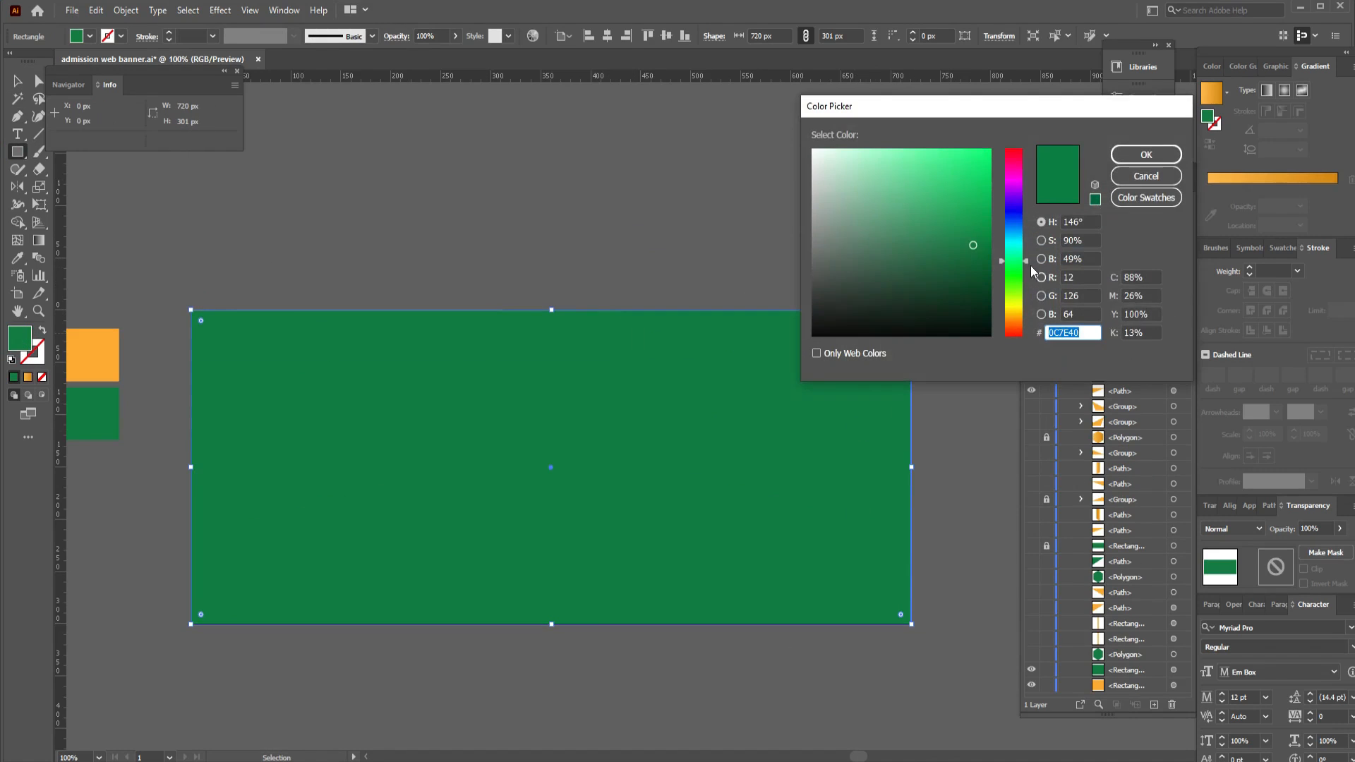
{"action": "left_click", "coordinate": [1141, 156]}
{"action": "right_click", "coordinate": [485, 462]}
{"action": "left_click", "coordinate": [701, 439]}
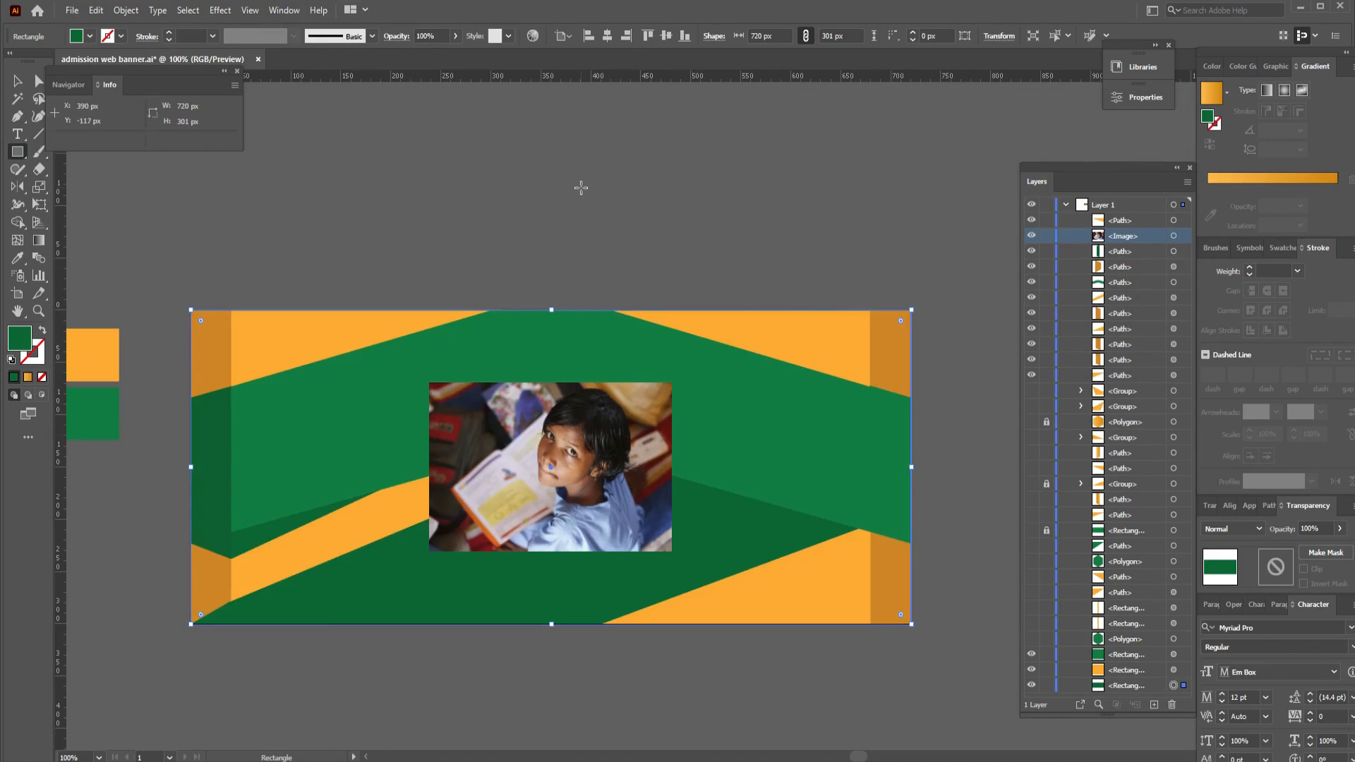
Delete the orange ribbon and the dark orange strip in the banner's lower-left corner
{"action": "key", "text": "v"}
{"action": "left_click", "coordinate": [202, 578]}
{"action": "left_click", "coordinate": [213, 438]}
Copy the lower-right orange triangle with its dark strip, reflect the copy about the vertical axis and fit it into the lower-left corner
{"action": "left_click", "coordinate": [889, 592]}
{"action": "left_click", "coordinate": [801, 614], "text": "shift"}
{"action": "left_click_drag", "start_coordinate": [802, 614], "coordinate": [464, 676]}
{"action": "right_click", "coordinate": [19, 187]}
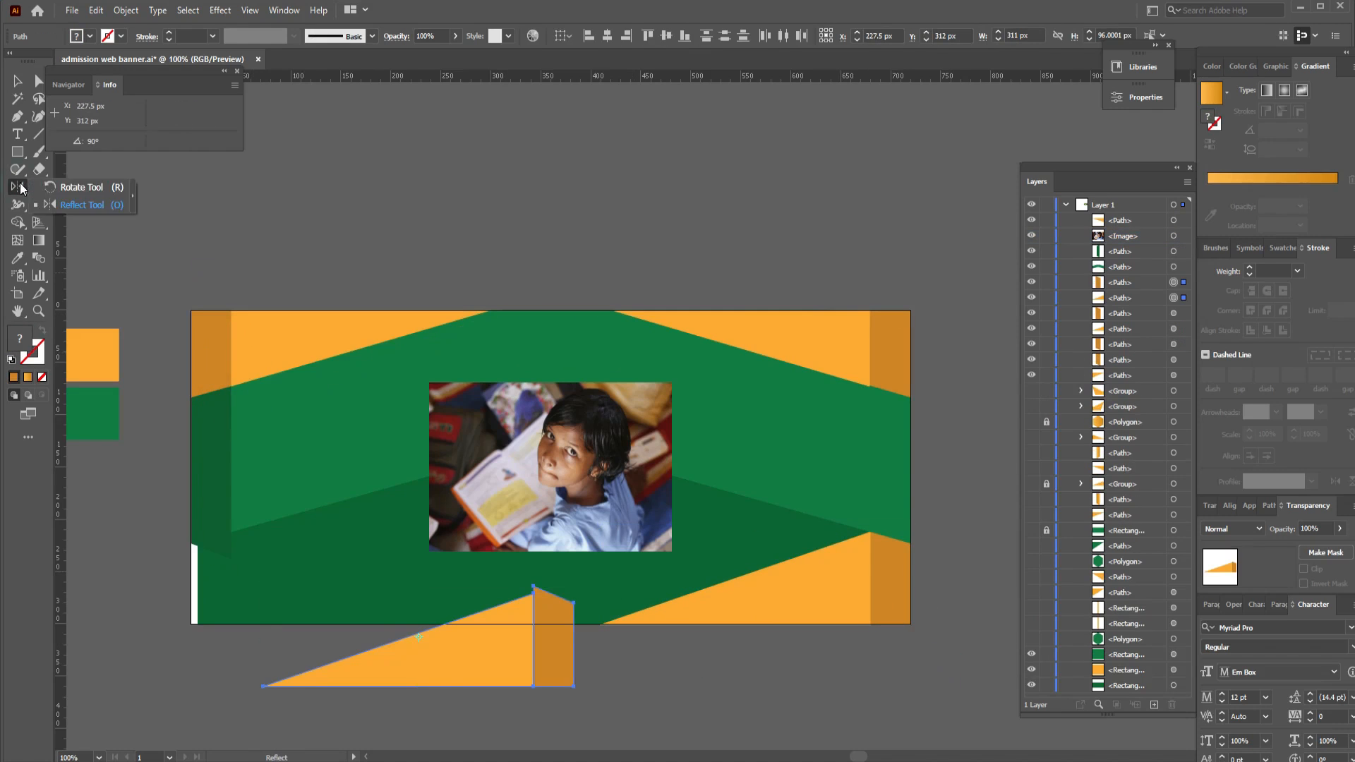
{"action": "left_click", "coordinate": [70, 205]}
{"action": "left_click", "coordinate": [414, 636], "text": "alt"}
{"action": "left_click", "coordinate": [890, 448]}
{"action": "key", "text": "v"}
{"action": "left_click_drag", "start_coordinate": [328, 669], "coordinate": [266, 607]}
{"action": "left_click", "coordinate": [308, 711]}
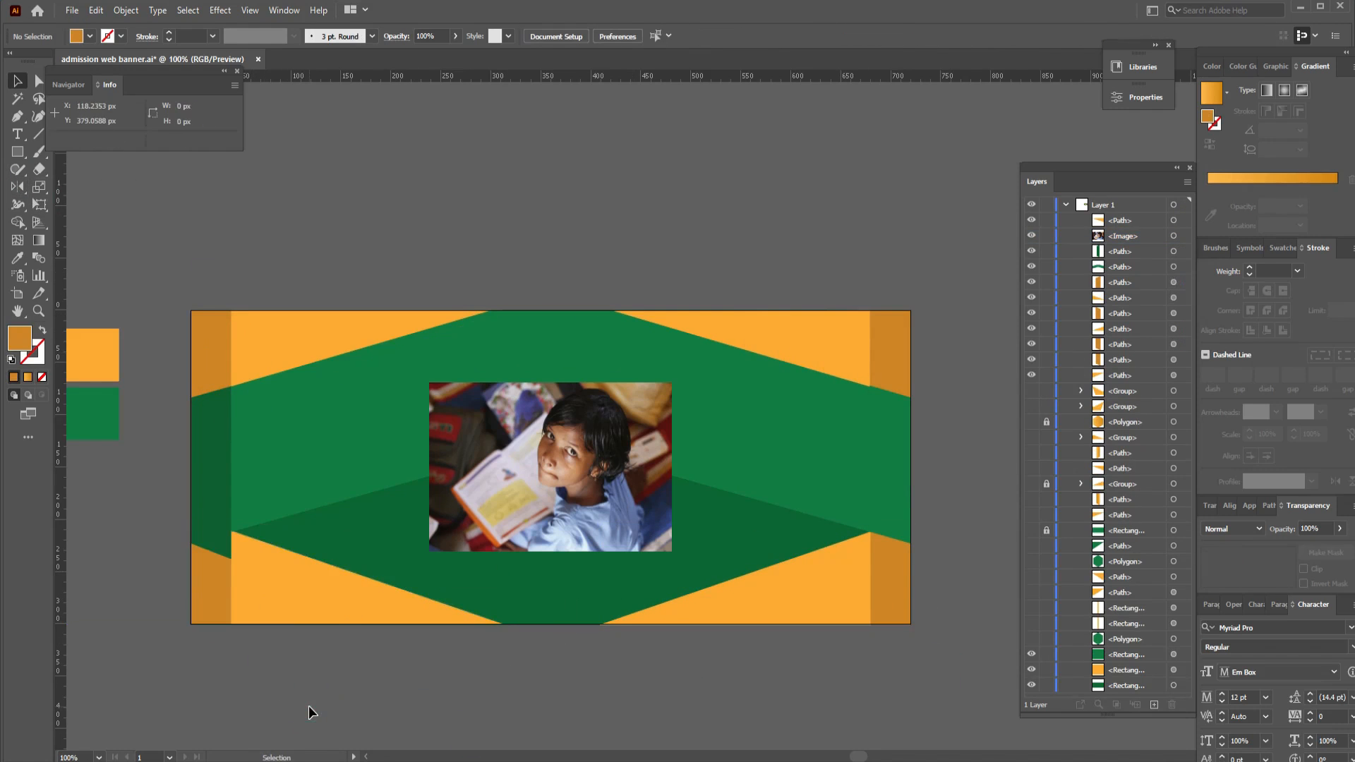
Raise the dark green strip's lower edge until its right corner meets the orange triangle's tip, making the strip about 138 px tall
{"action": "key", "text": "ctrl+equal"}
{"action": "left_click_drag", "start_coordinate": [308, 706], "coordinate": [552, 614]}
{"action": "left_click", "coordinate": [208, 541]}
{"action": "left_click", "coordinate": [210, 510]}
{"action": "left_click_drag", "start_coordinate": [213, 542], "coordinate": [213, 501]}
{"action": "left_click", "coordinate": [236, 678]}
{"action": "left_click", "coordinate": [221, 474]}
Lower the dark green strip's bottom-left anchor to the chevron's lower corner, making the strip about 151 px tall
{"action": "key", "text": "a"}
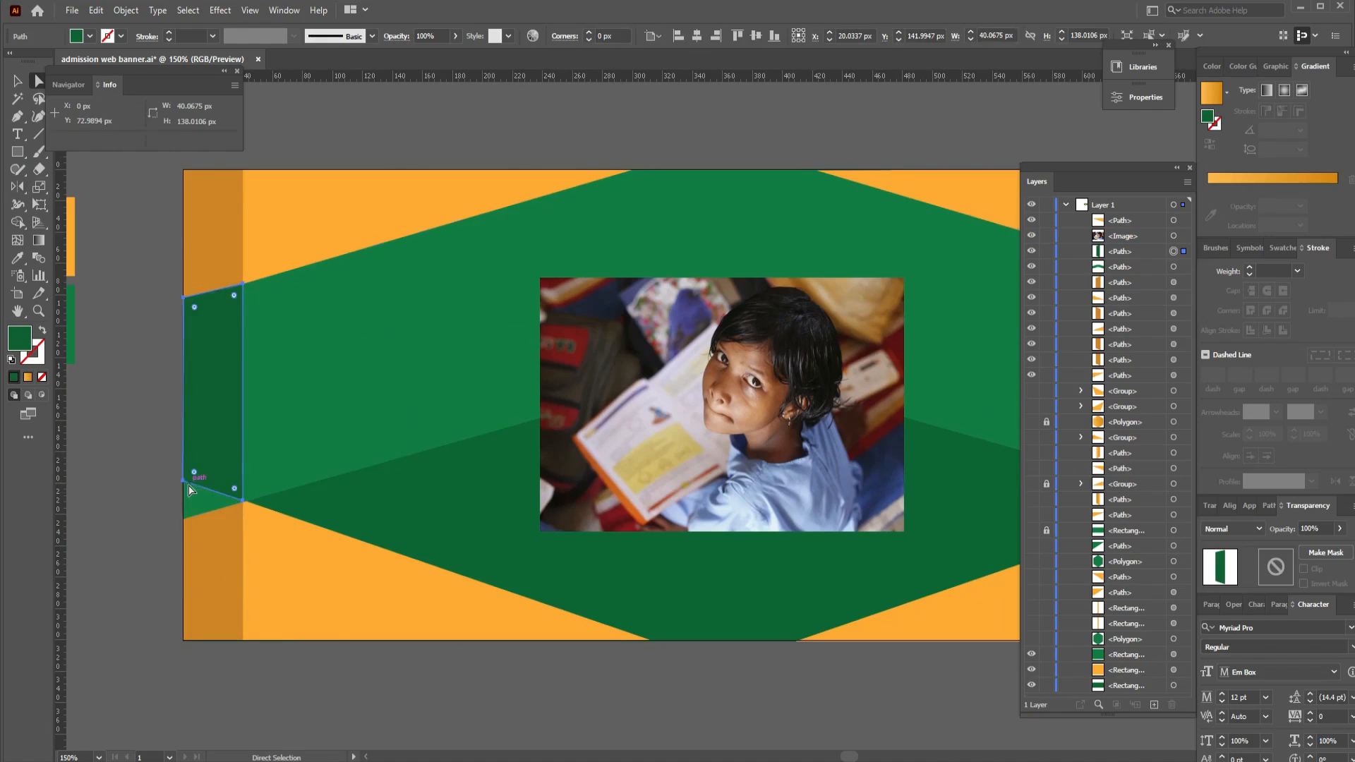
{"action": "left_click", "coordinate": [184, 481]}
{"action": "key", "text": "Down"}
{"action": "key", "text": "Down"}
{"action": "key", "text": "Down"}
{"action": "key", "text": "Down"}
{"action": "key", "text": "Down"}
{"action": "key", "text": "Down"}
{"action": "key", "text": "Down"}
{"action": "key", "text": "Down"}
{"action": "key", "text": "Down"}
{"action": "key", "text": "Down"}
{"action": "key", "text": "Down"}
{"action": "key", "text": "Down"}
{"action": "key", "text": "Down"}
{"action": "key", "text": "Down"}
{"action": "key", "text": "Down"}
{"action": "key", "text": "Down"}
{"action": "key", "text": "Down"}
Copy the dark green strip to the banner's other end, reflect it about the vertical axis and fit it against the artboard's right edge
{"action": "key", "text": "v"}
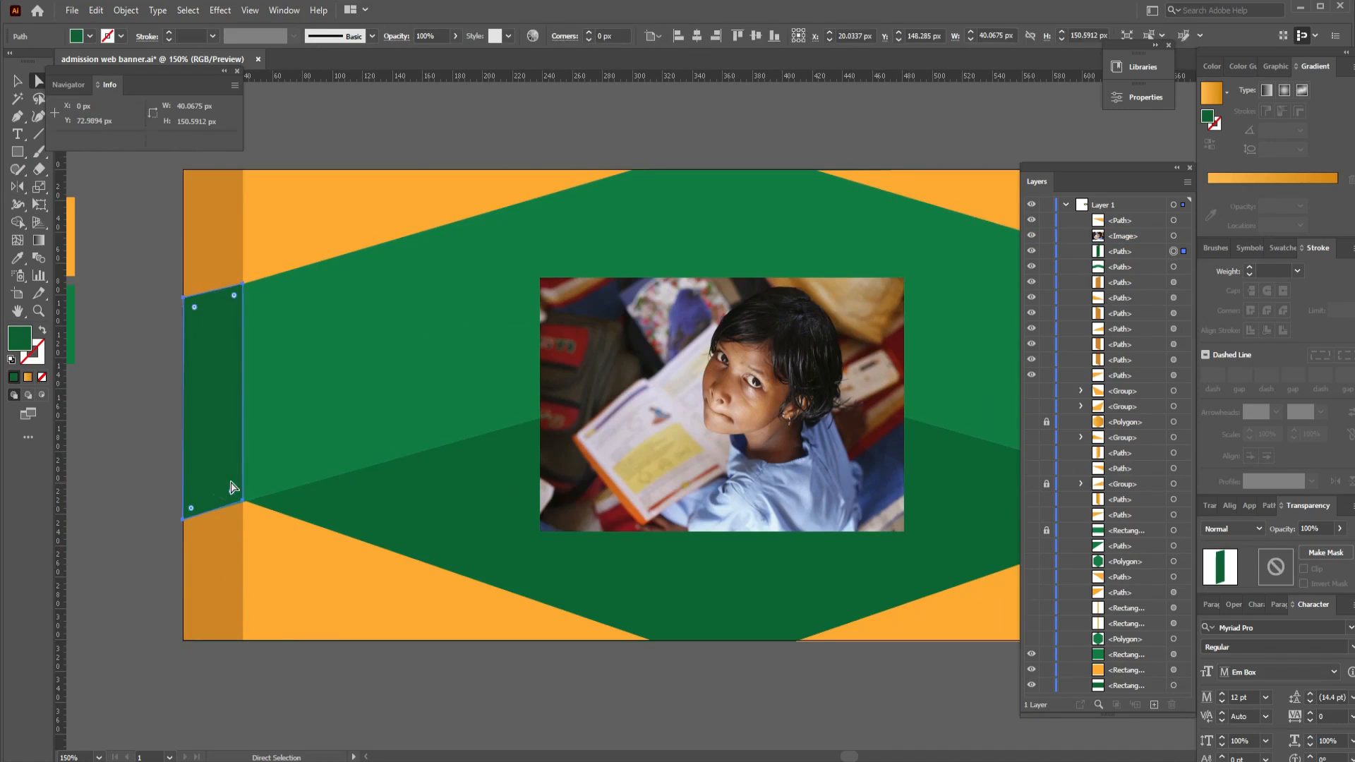
{"action": "left_click_drag", "start_coordinate": [236, 479], "coordinate": [909, 468]}
{"action": "left_click_drag", "start_coordinate": [917, 460], "coordinate": [956, 465]}
{"action": "key", "text": "ctrl+minus"}
{"action": "key", "text": "ctrl+minus"}
{"action": "key", "text": "r"}
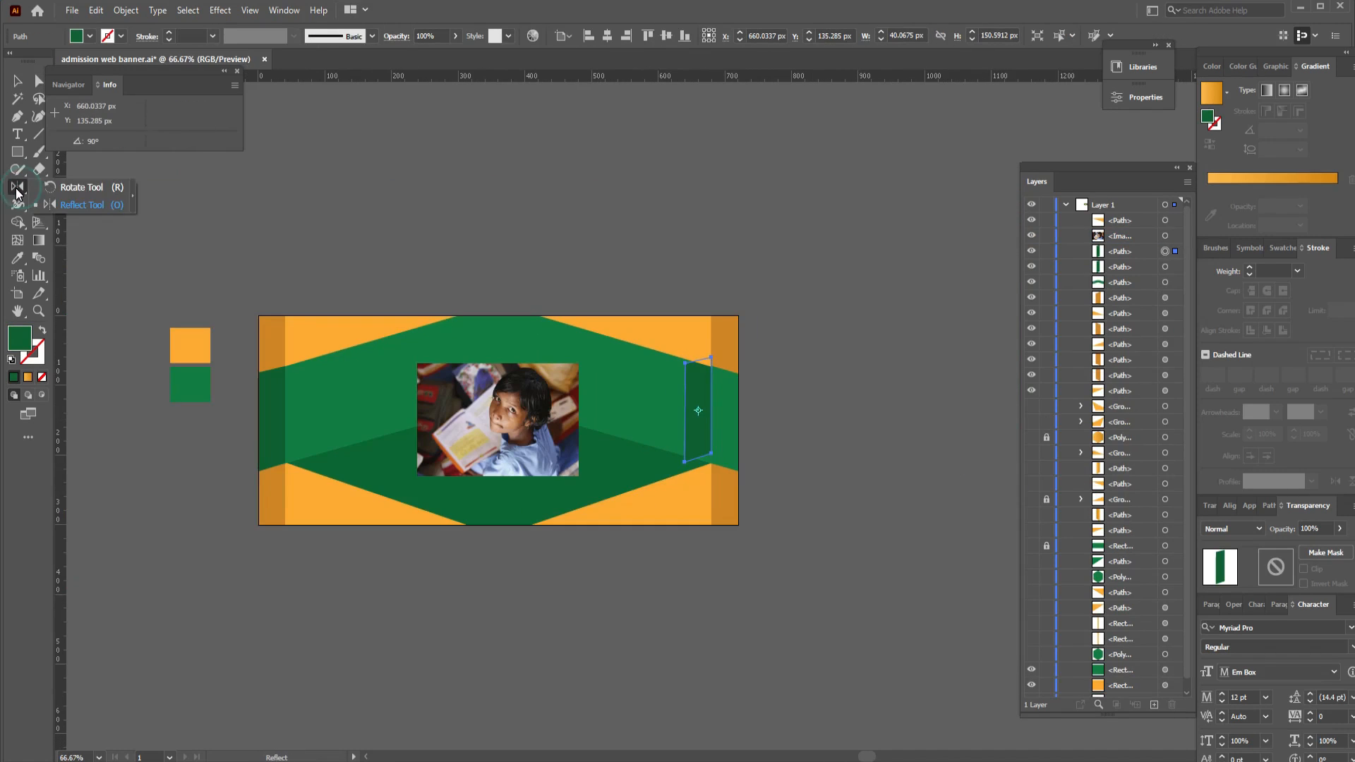
{"action": "key", "text": "v"}
{"action": "left_click_drag", "start_coordinate": [685, 410], "coordinate": [734, 422]}
{"action": "key", "text": "ctrl+plus"}
{"action": "key", "text": "ctrl+plus"}
{"action": "key", "text": "ctrl+plus"}
{"action": "key", "text": "ctrl+plus"}
{"action": "left_click_drag", "start_coordinate": [740, 502], "coordinate": [730, 487]}
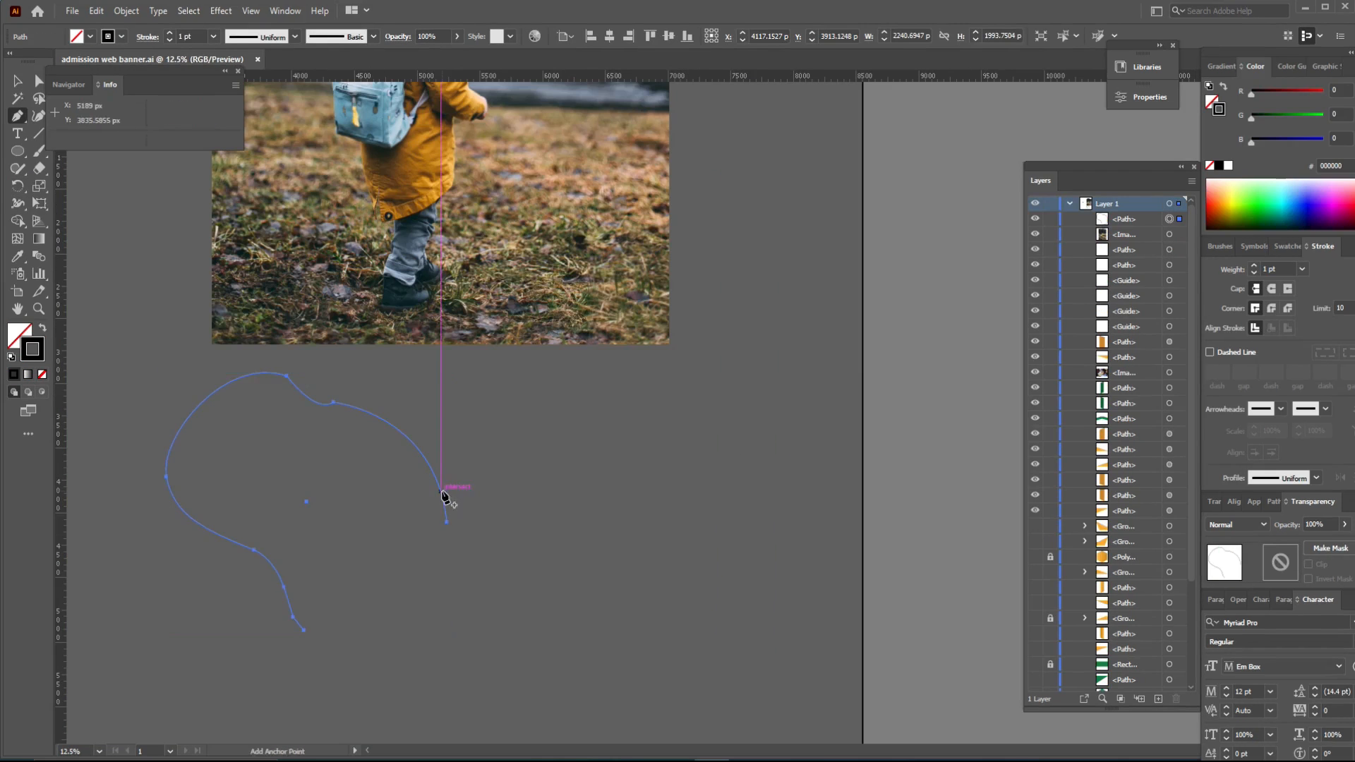
Close the curved blob path with the Pen tool and swap its black stroke to a black fill
{"action": "left_click", "coordinate": [447, 522]}
{"action": "mouse_move", "coordinate": [343, 642]}
{"action": "left_mouse_down"}
{"action": "mouse_move", "coordinate": [275, 604]}
{"action": "mouse_move", "coordinate": [212, 641]}
{"action": "mouse_move", "coordinate": [302, 638]}
{"action": "left_mouse_up"}
{"action": "left_click", "coordinate": [42, 327]}
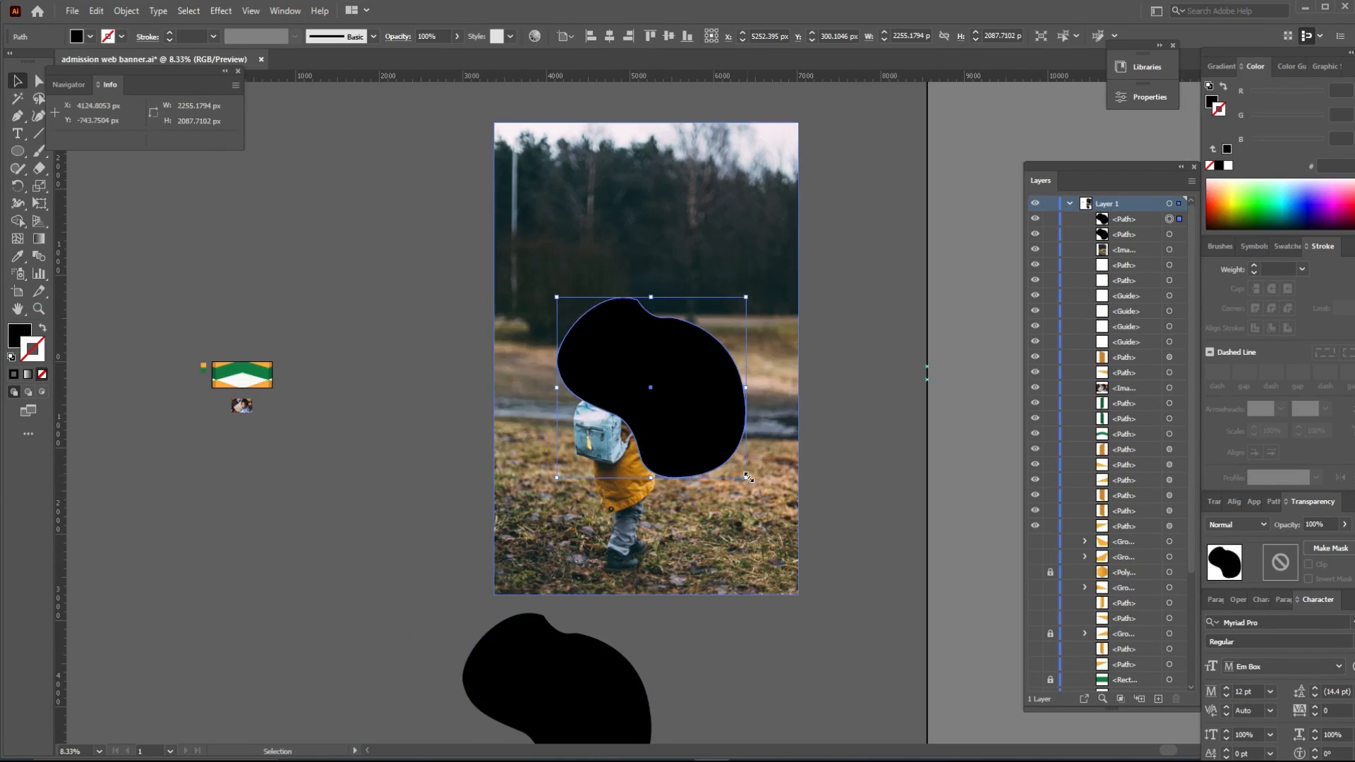
Rotate and enlarge the blob copy to about 2340 × 3314 px around the child in the photo, with its opacity at 17%
{"action": "left_click_drag", "start_coordinate": [749, 479], "coordinate": [688, 514]}
{"action": "left_click_drag", "start_coordinate": [657, 395], "coordinate": [620, 407]}
{"action": "left_click", "coordinate": [1344, 524]}
{"action": "left_click_drag", "start_coordinate": [1347, 544], "coordinate": [1297, 544]}
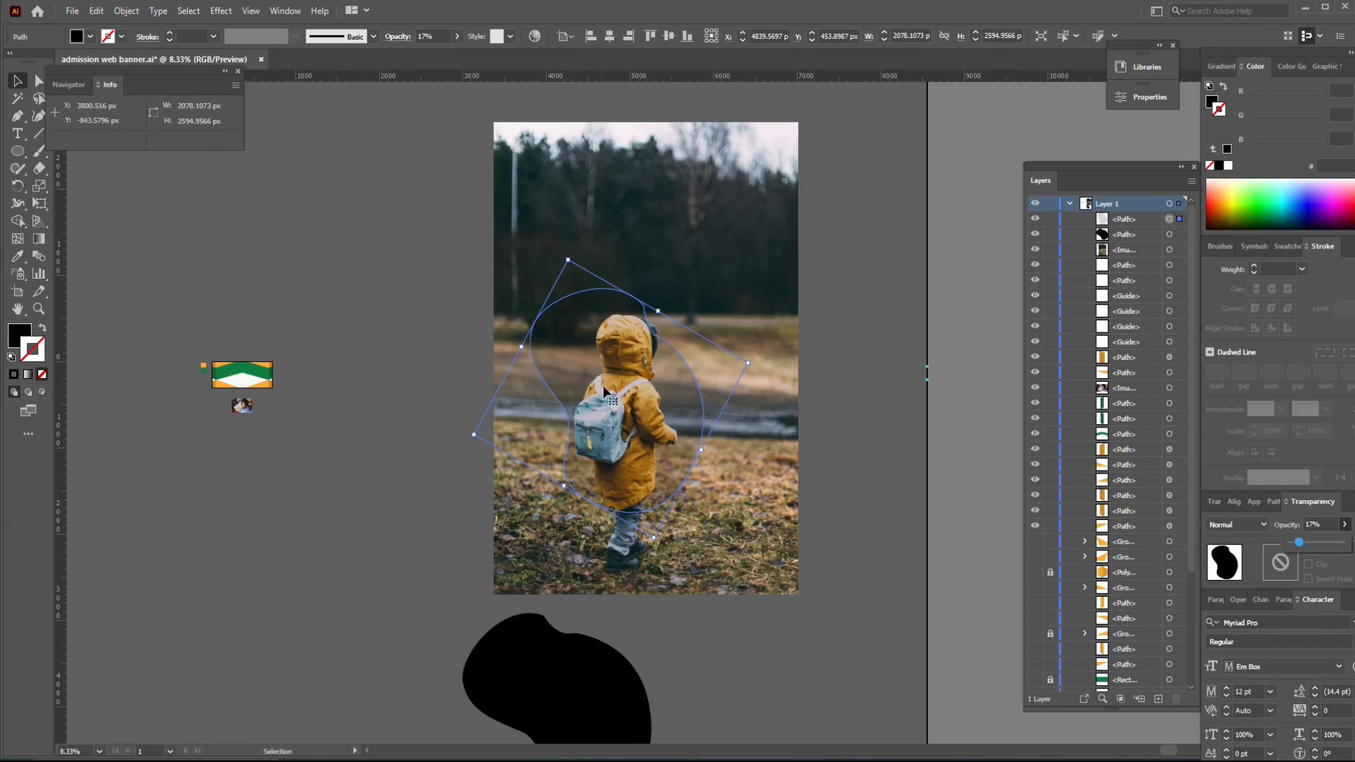
{"action": "left_click_drag", "start_coordinate": [679, 395], "coordinate": [688, 399]}
{"action": "left_click_drag", "start_coordinate": [660, 540], "coordinate": [650, 614]}
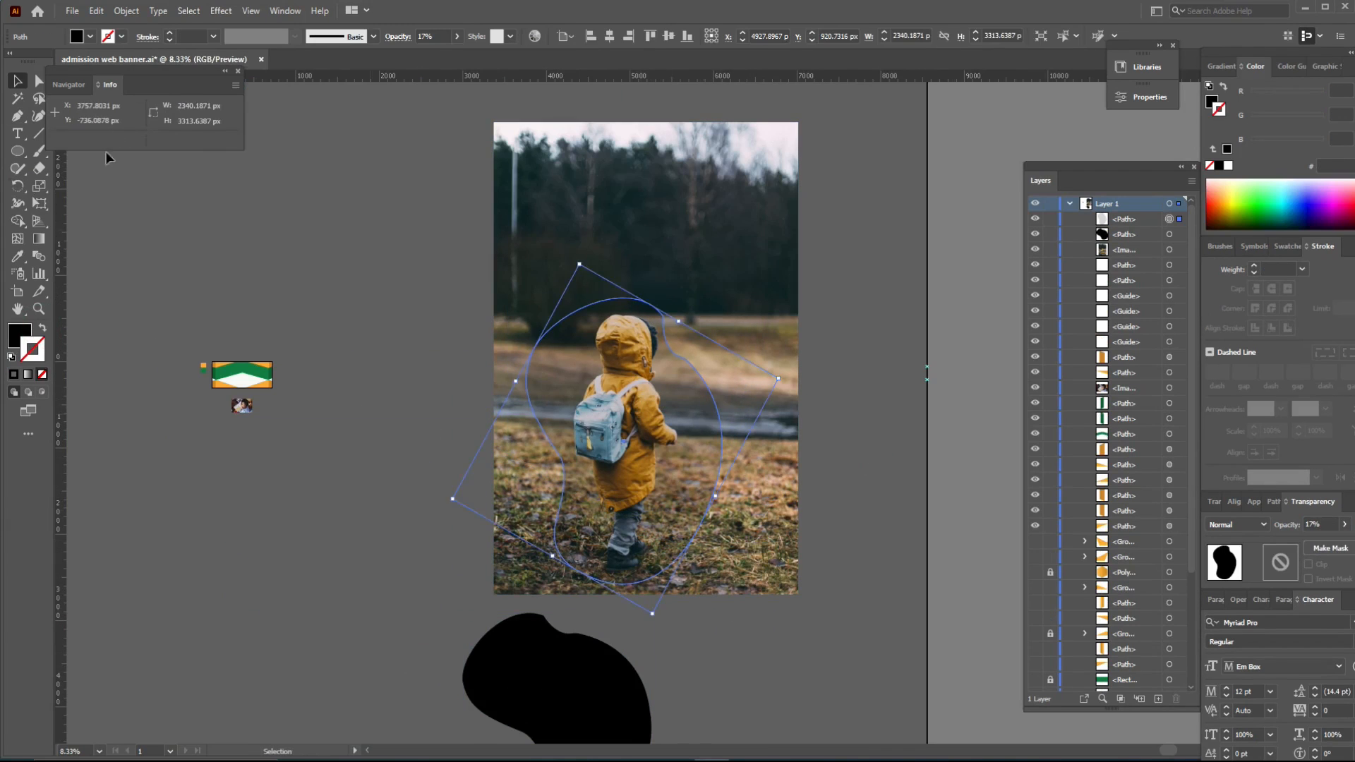
Reflect the translucent blob over the photo about the vertical axis
{"action": "key", "text": "o"}
{"action": "key", "text": "Return"}
{"action": "key", "text": "Return"}
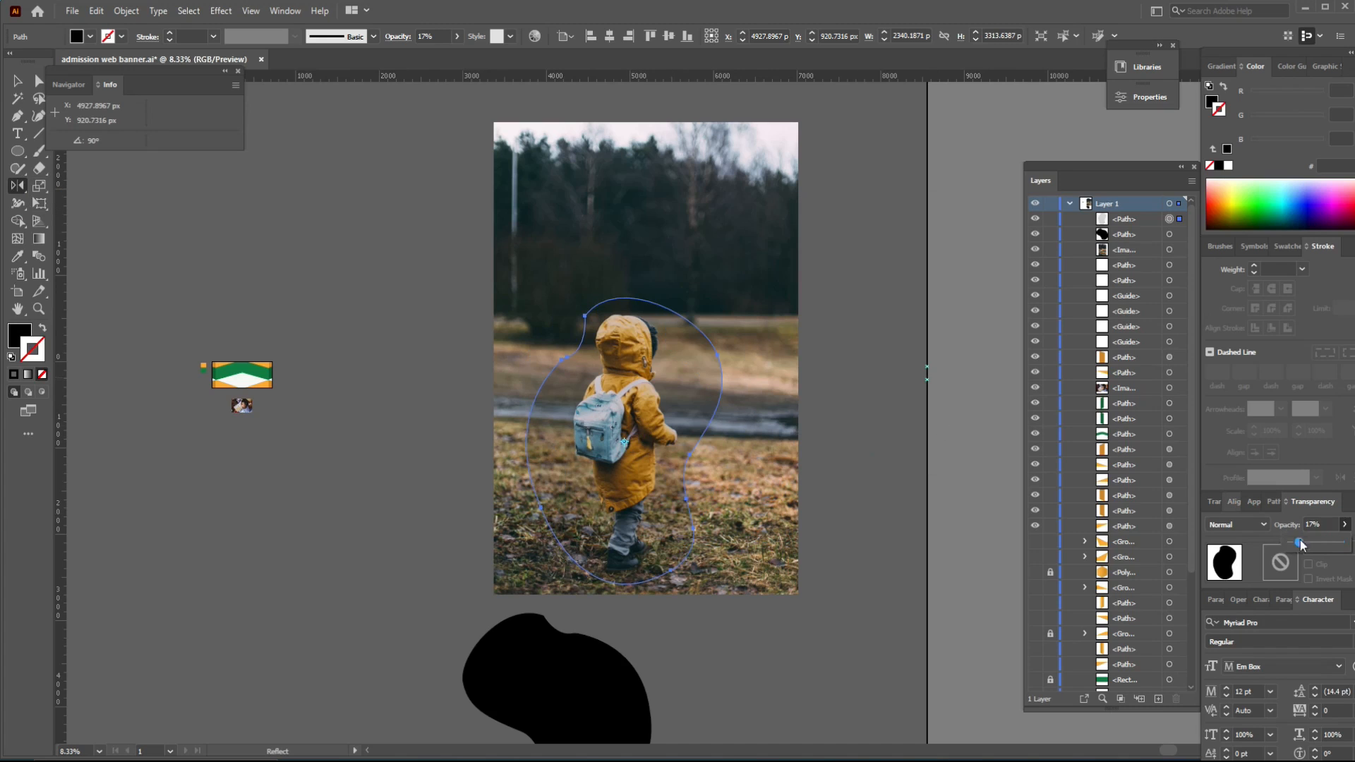
Restore the blob to full opacity and use it as a clipping mask for the child's photo
{"action": "left_click_drag", "start_coordinate": [1302, 544], "coordinate": [1346, 544]}
{"action": "key", "text": "ctrl+7"}
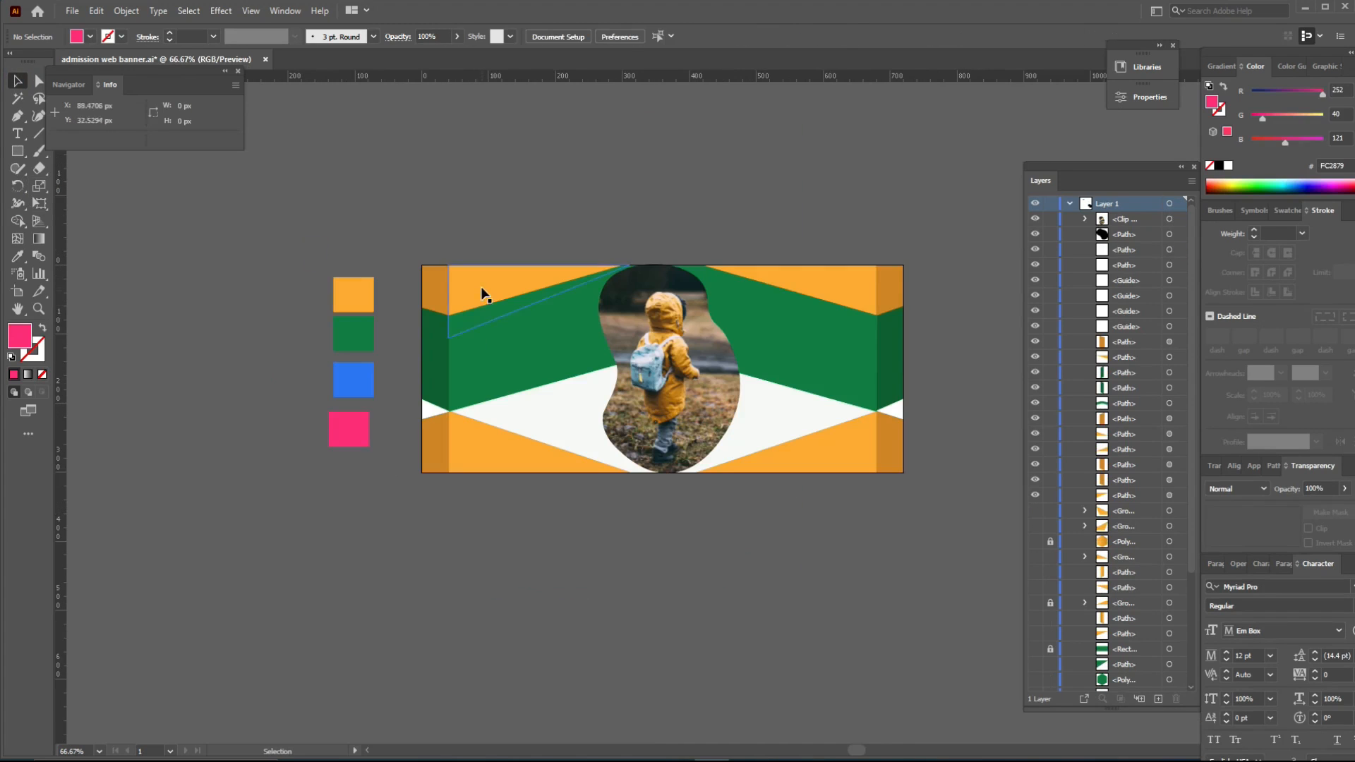
Recolour the green chevron with the blue sampled from the blue swatch square (#2879FC)
{"action": "left_click", "coordinate": [482, 295]}
{"action": "key", "text": "i"}
{"action": "left_click", "coordinate": [369, 376]}
{"action": "key", "text": "v"}
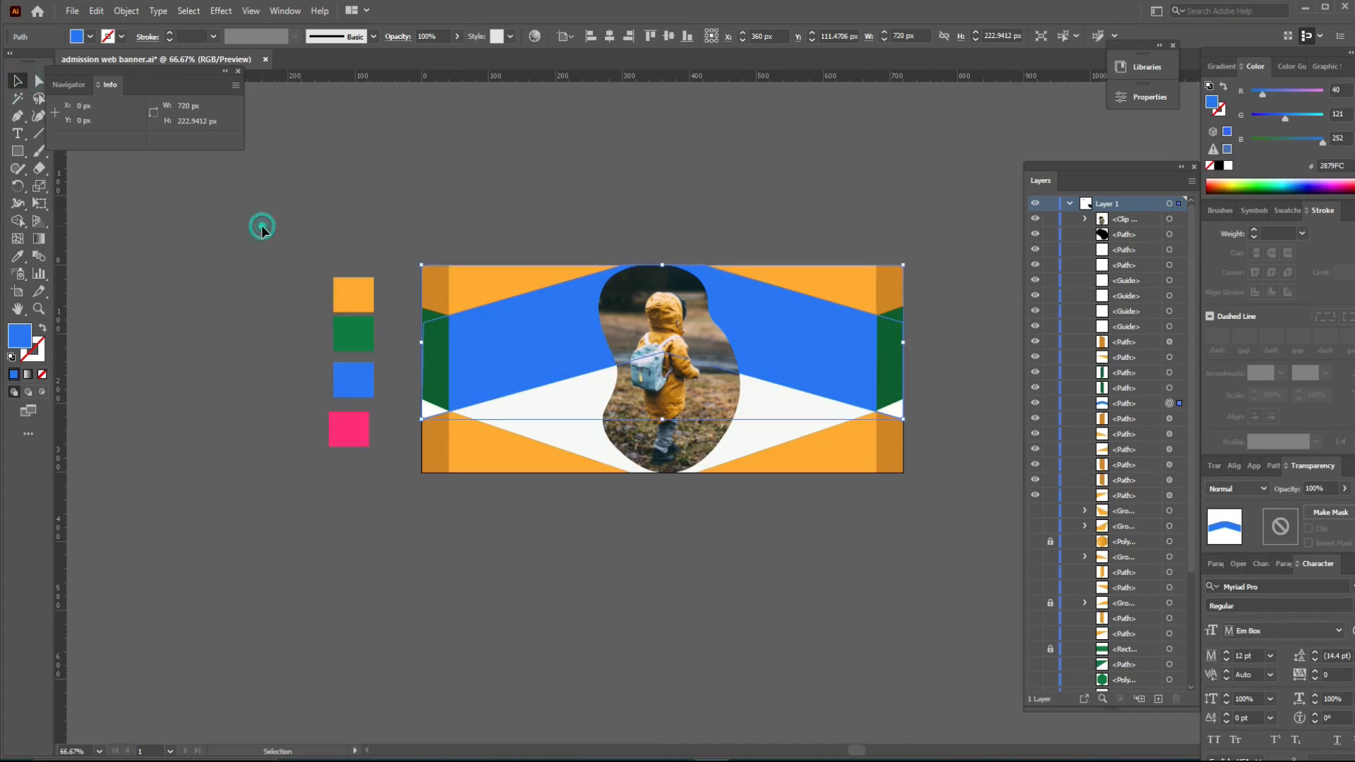
Fill the left dark green strip with a darker shade of the chevron's blue, #0F6AEF
{"action": "left_click", "coordinate": [432, 332]}
{"action": "key", "text": "i"}
{"action": "left_click", "coordinate": [562, 345]}
{"action": "double_click", "coordinate": [20, 336]}
{"action": "left_click", "coordinate": [981, 167]}
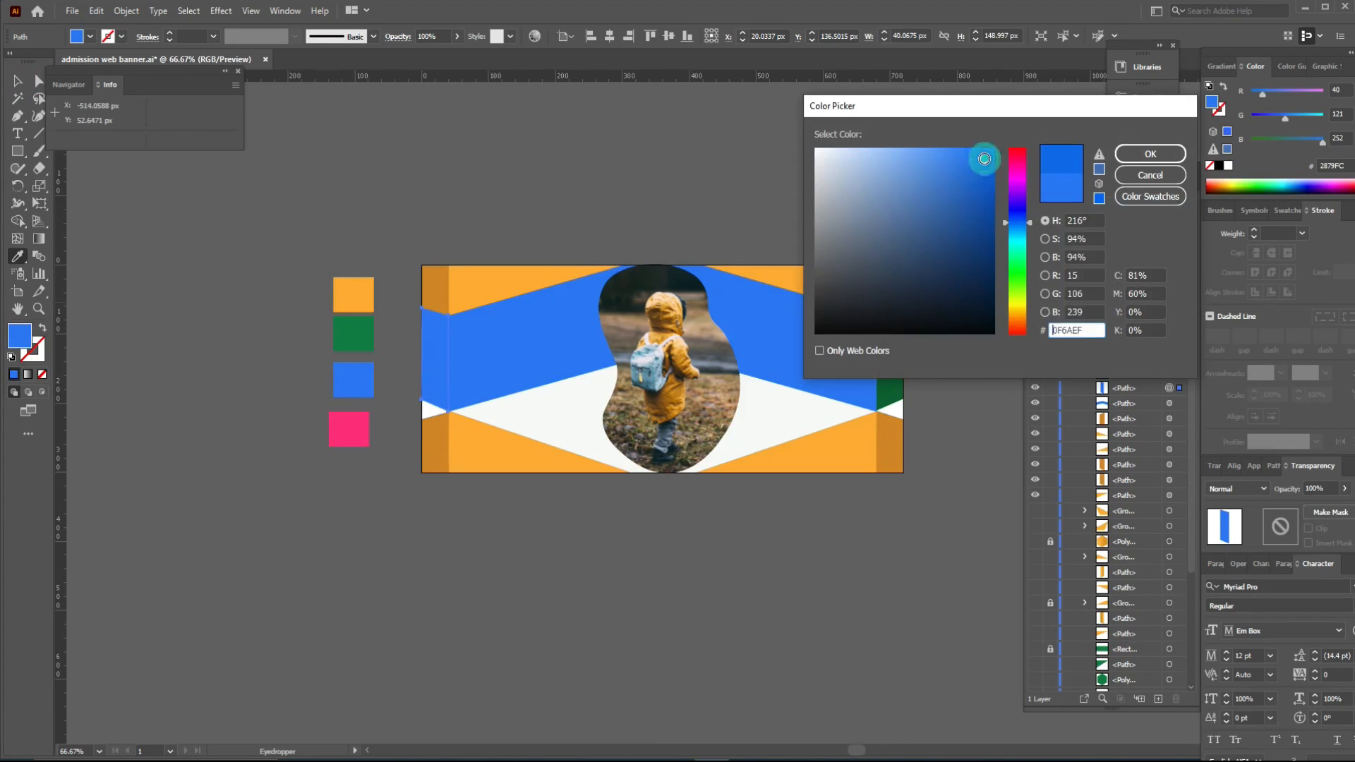
{"action": "left_click", "coordinate": [1150, 153]}
Recolour the right dark green strip with a darker blue to match the left one
{"action": "key", "text": "v"}
{"action": "left_click", "coordinate": [896, 359]}
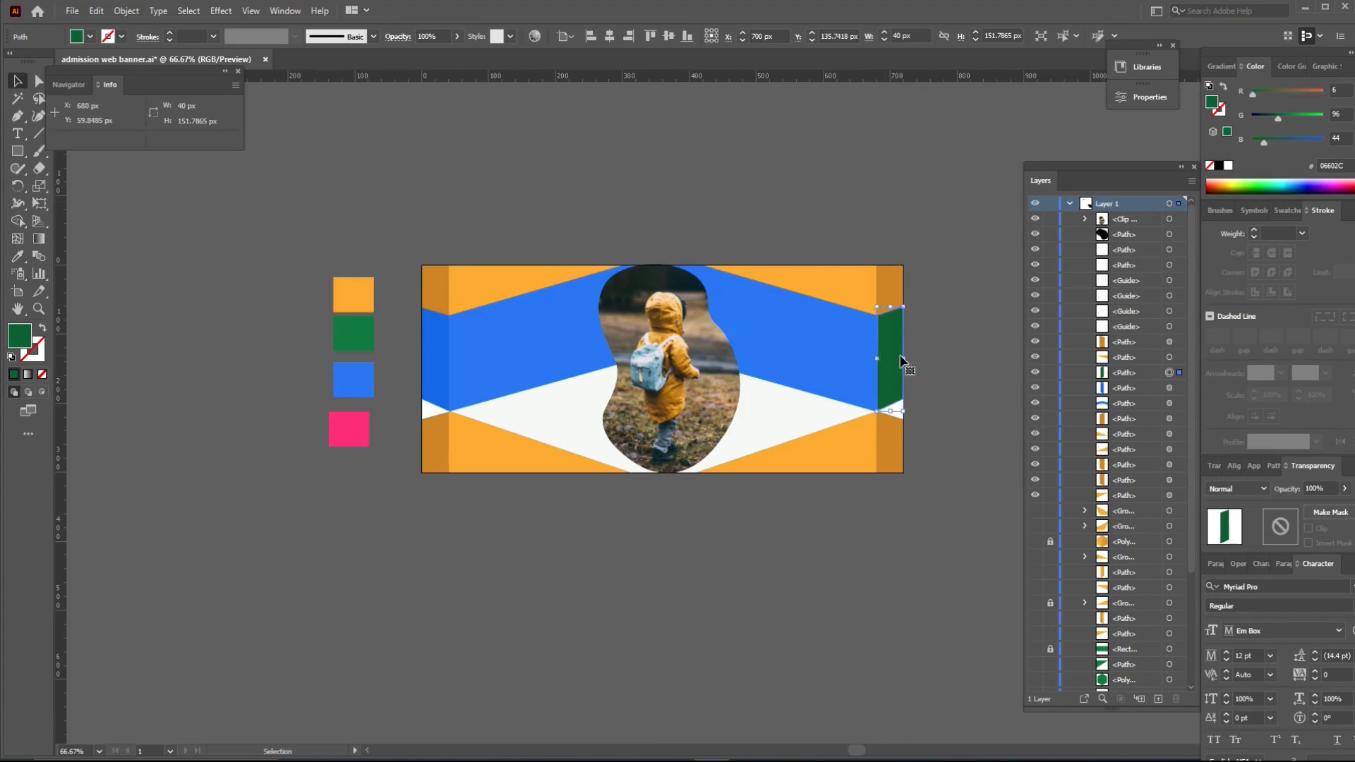
{"action": "left_click", "coordinate": [655, 147]}
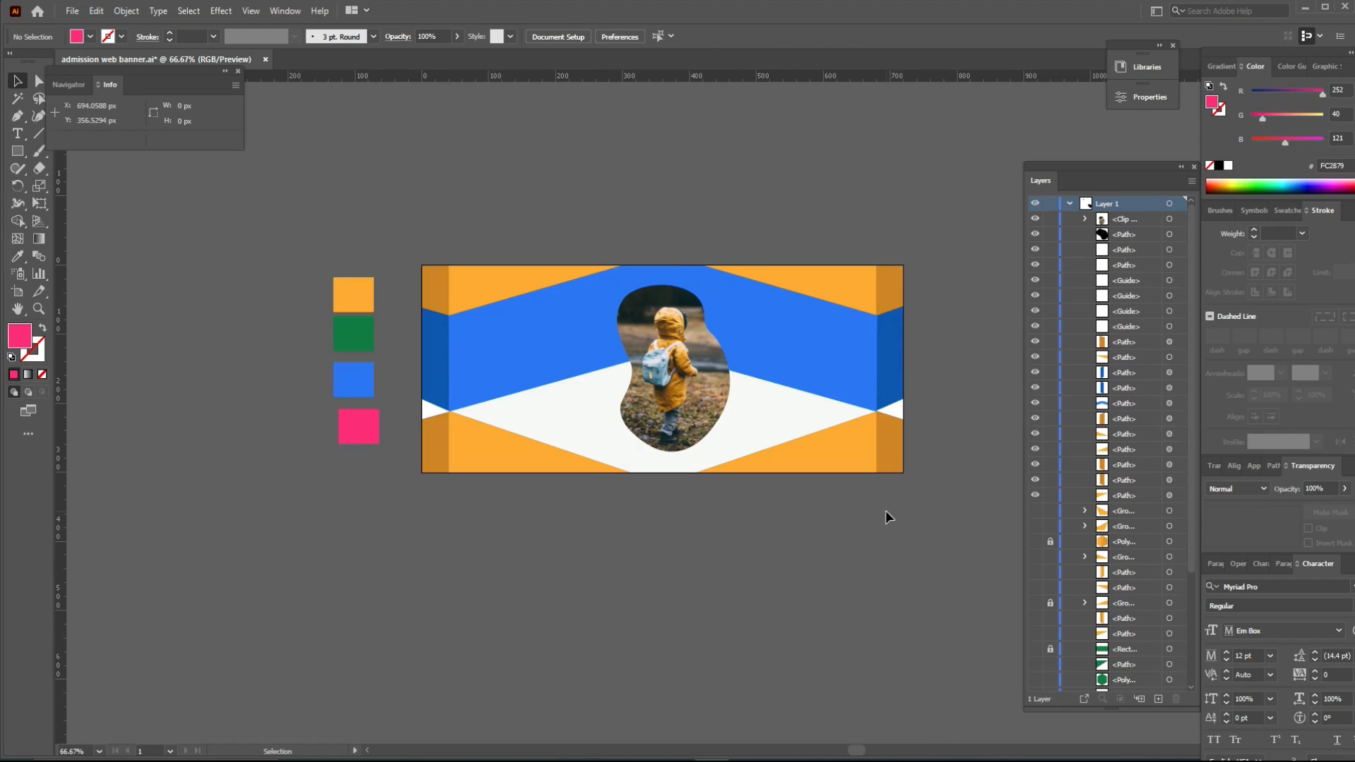
Fill the white area below the chevron with the blue sampled from the blue swatch square
{"action": "left_click", "coordinate": [577, 420]}
{"action": "key", "text": "i"}
{"action": "left_click", "coordinate": [367, 383]}
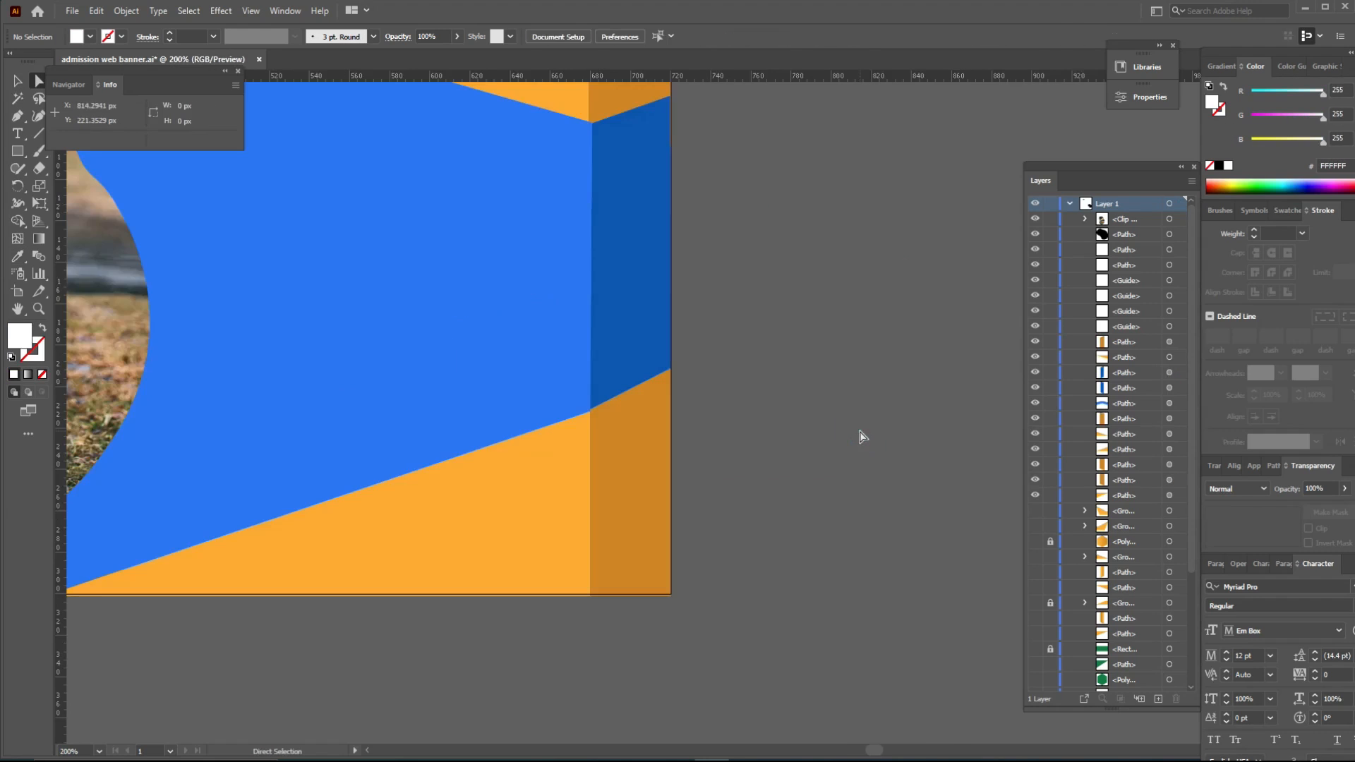
Fit the corner anchors of the dark orange strips at the banner's bottom to the edge of the blue band
{"action": "key", "text": "ctrl+="}
{"action": "left_click", "coordinate": [741, 473]}
{"action": "left_click", "coordinate": [741, 475]}
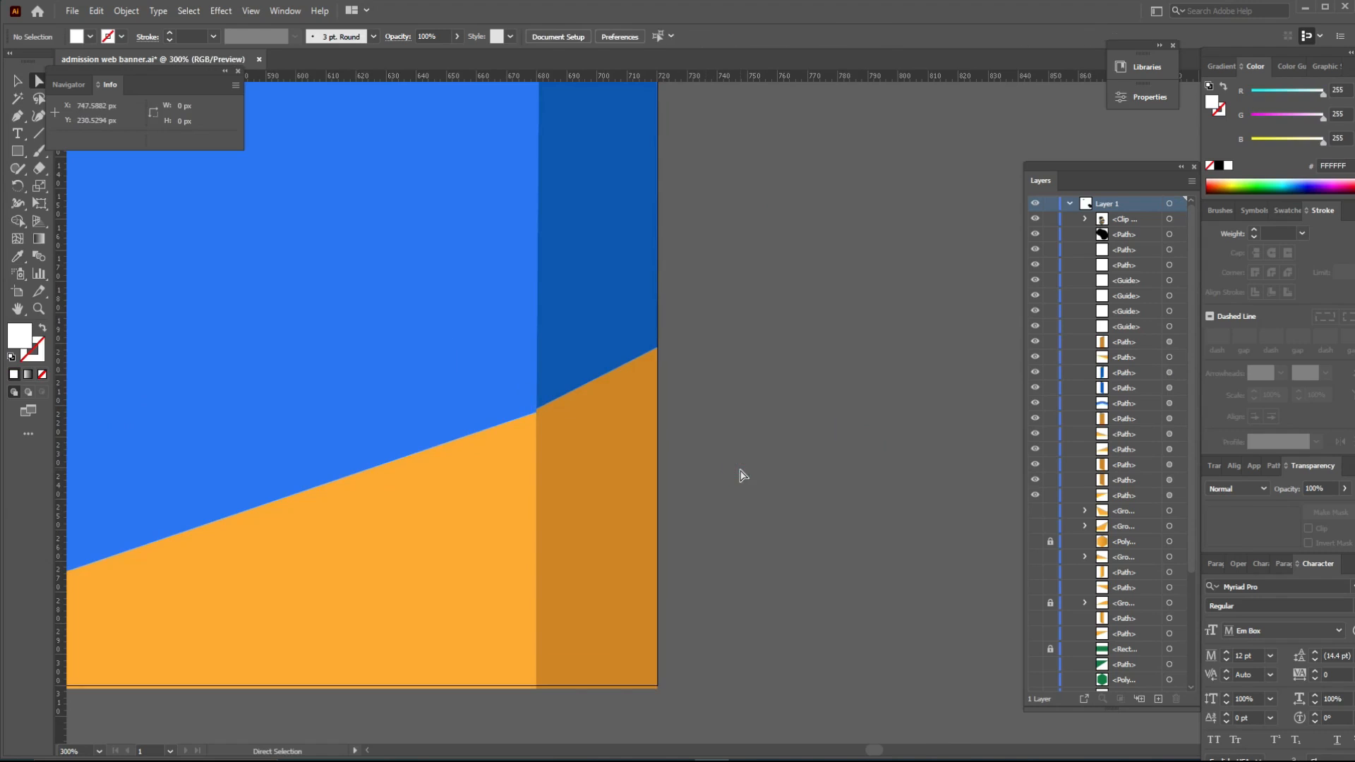
{"action": "left_click", "coordinate": [536, 413]}
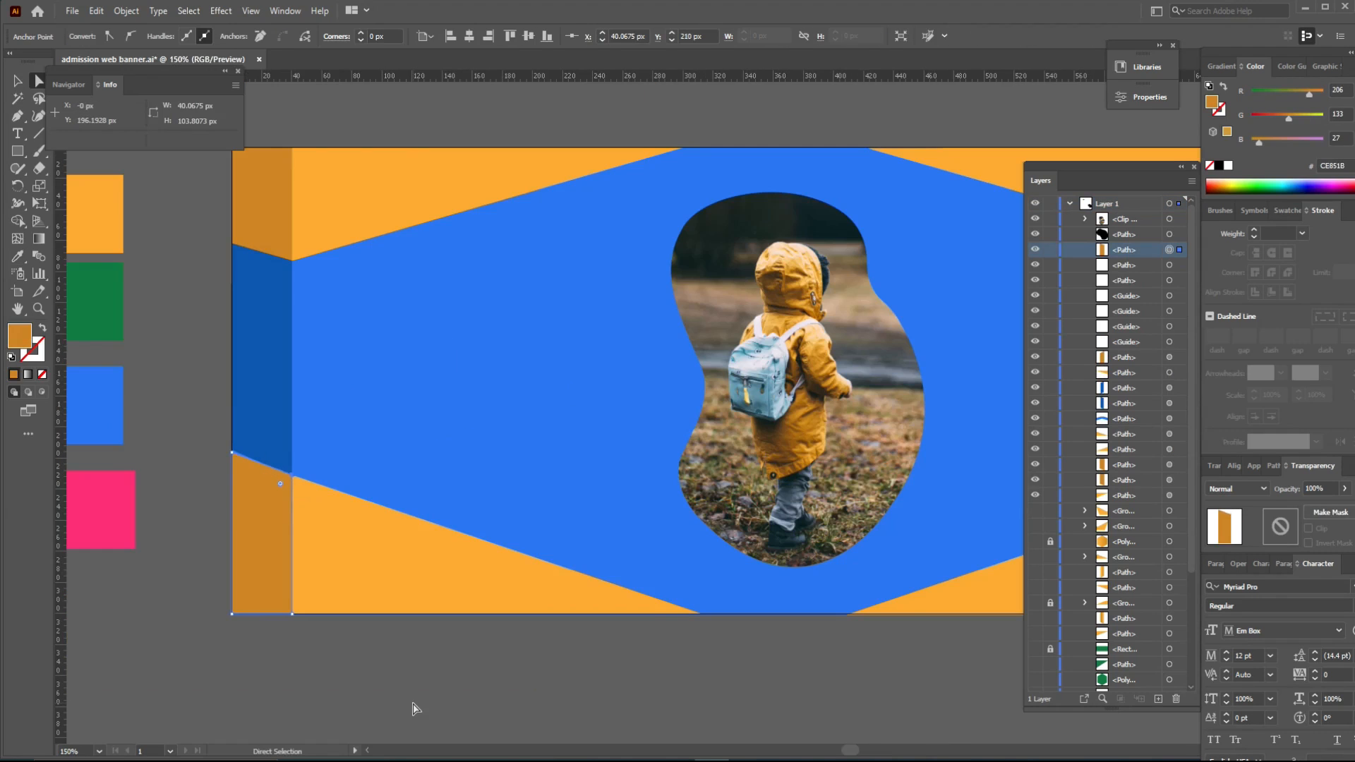
{"action": "left_click", "coordinate": [415, 708]}
Add the text BACK TO SCHOOL, enlarge it to about 32.5 pt and place it on the band's left half
{"action": "key", "text": "ctrl+1"}
{"action": "key", "text": "t"}
{"action": "left_click", "coordinate": [423, 168]}
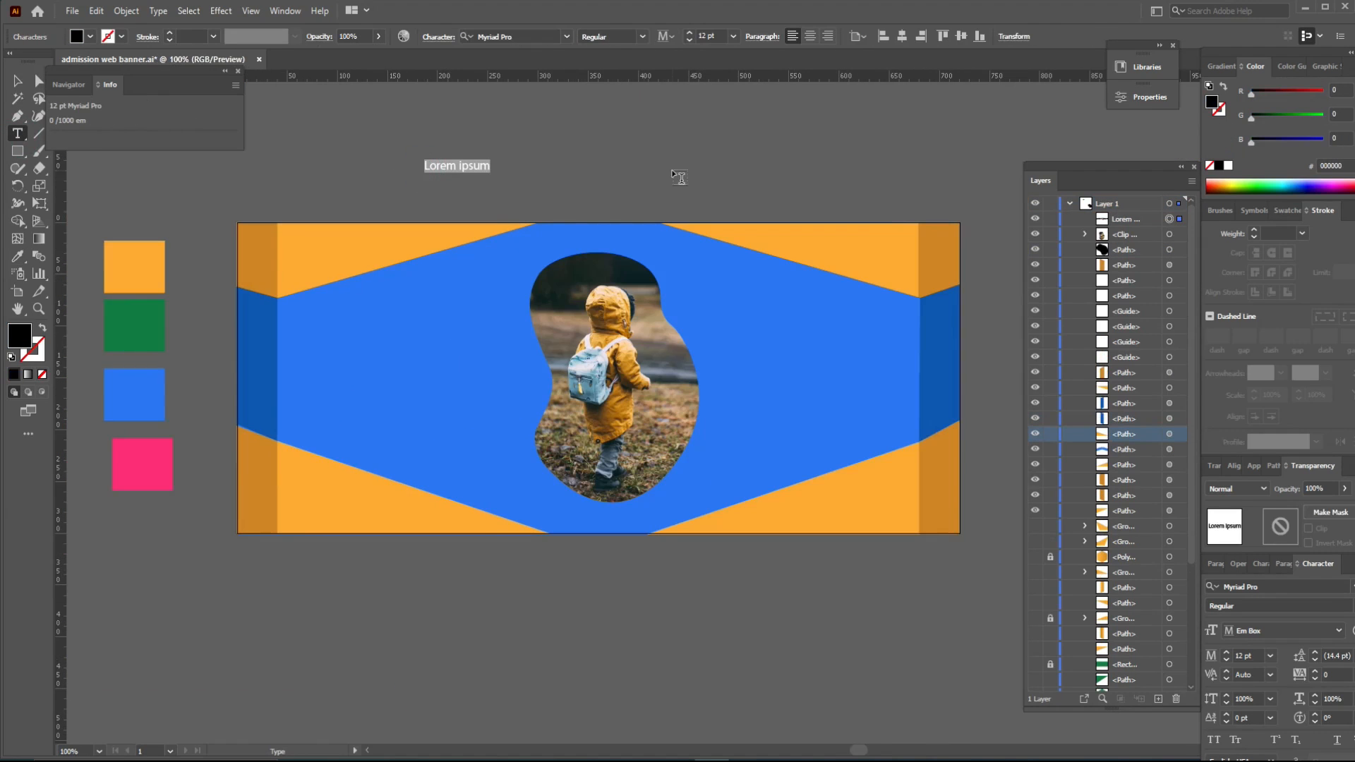
{"action": "type", "text": "BACK TO SCHOOL"}
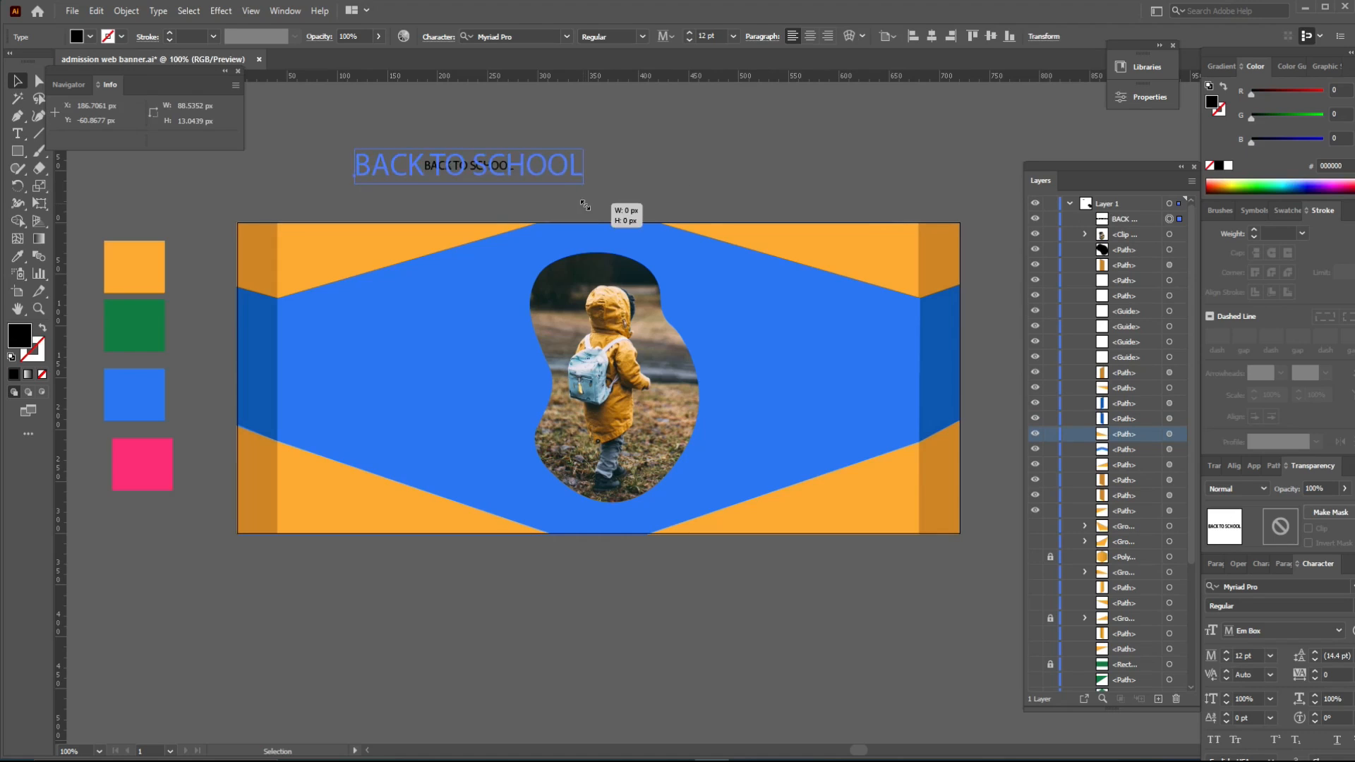
{"action": "key", "text": "Escape"}
{"action": "left_click_drag", "start_coordinate": [498, 165], "coordinate": [457, 353]}
Duplicate the BACK TO SCHOOL text to the right of the photo and retype the copy as OPEN REGISTRATION
{"action": "left_click_drag", "start_coordinate": [457, 353], "coordinate": [856, 375], "text": "alt"}
{"action": "key", "text": "t"}
{"action": "left_click", "coordinate": [835, 372]}
{"action": "key", "text": "ctrl+a"}
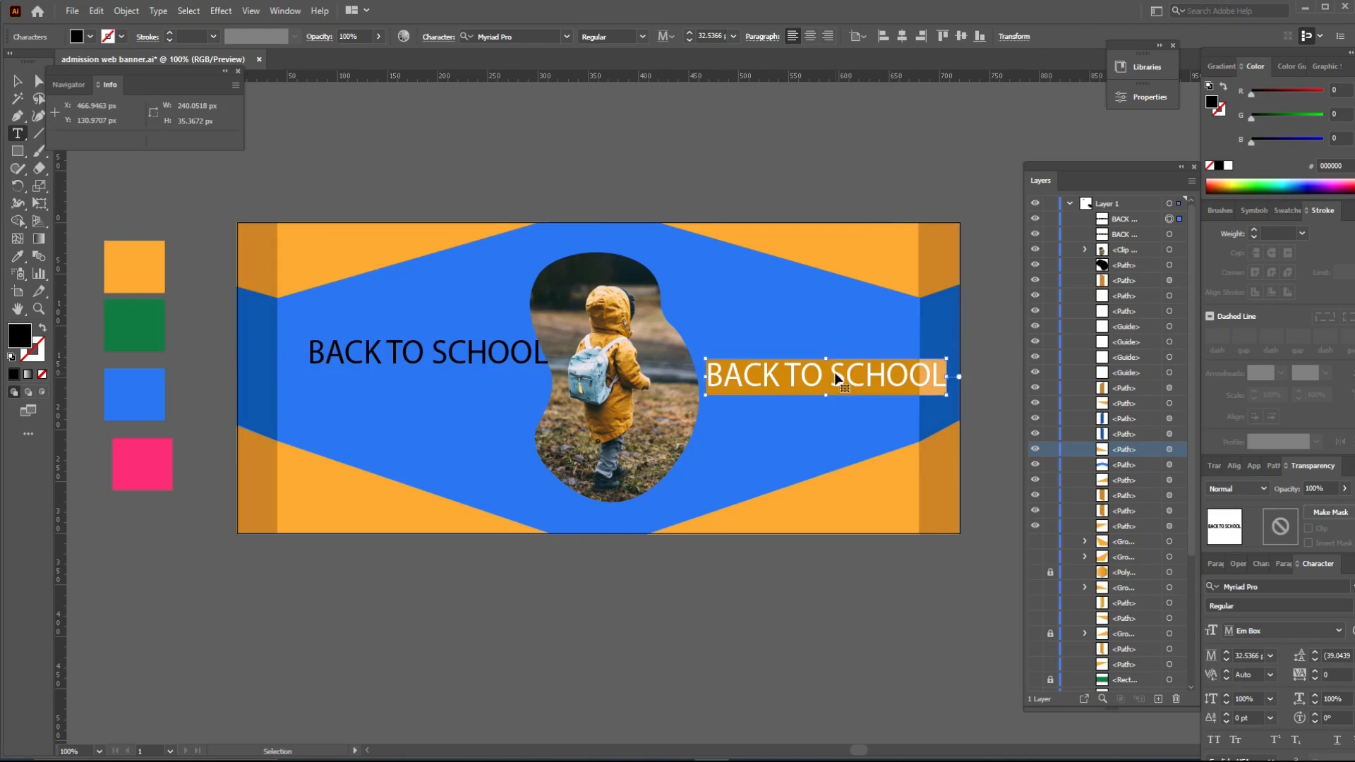
{"action": "type", "text": "OP"}
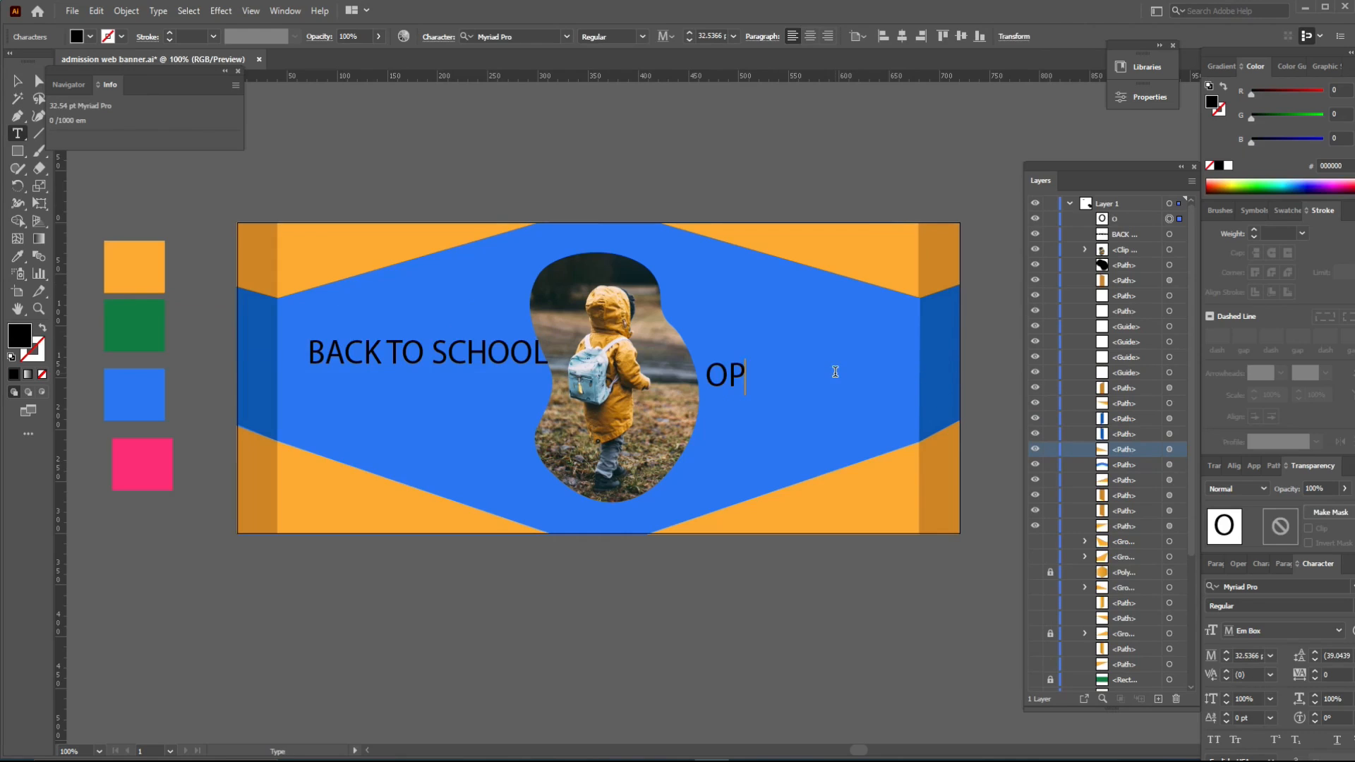
{"action": "type", "text": "EN RE"}
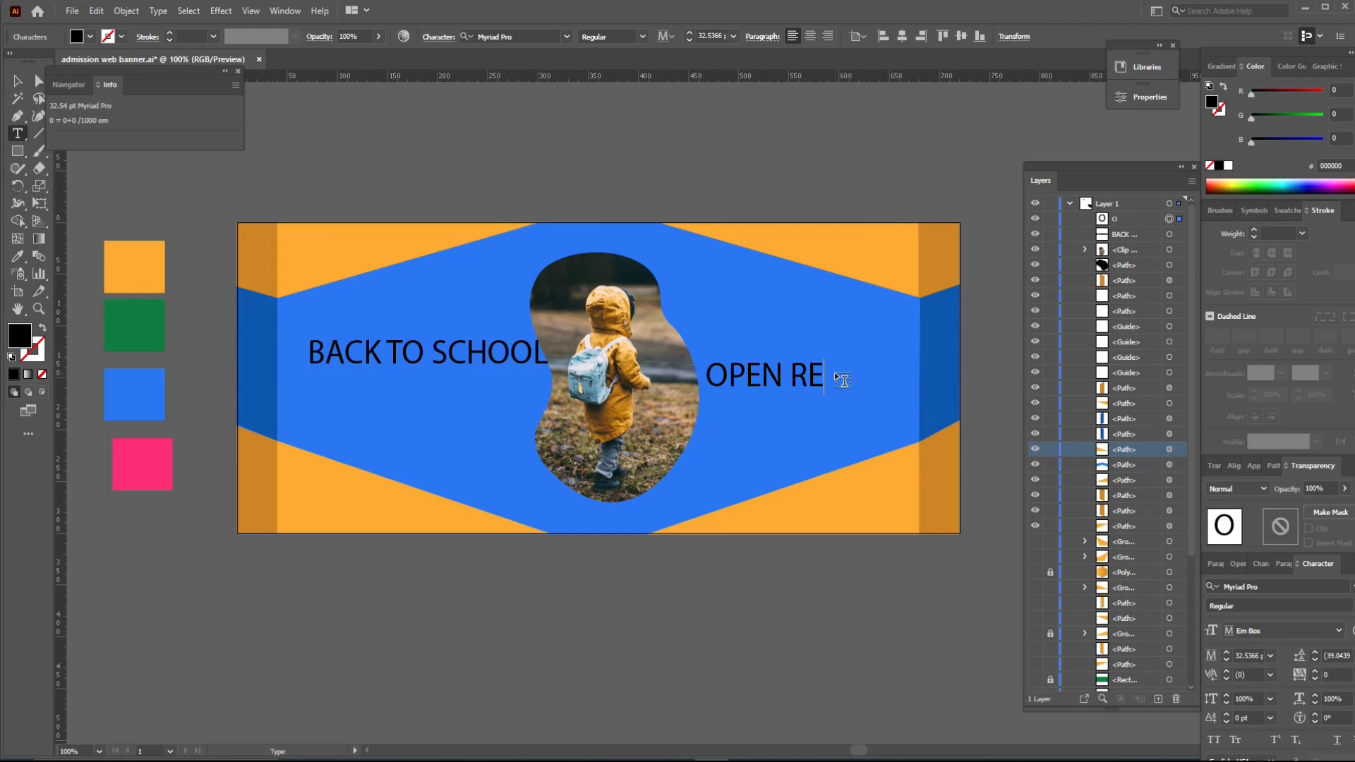
{"action": "type", "text": "GISTRATION"}
Duplicate the OPEN REGISTRATION text below itself and retype the copy as 50%
{"action": "left_click_drag", "start_coordinate": [773, 373], "coordinate": [774, 450]}
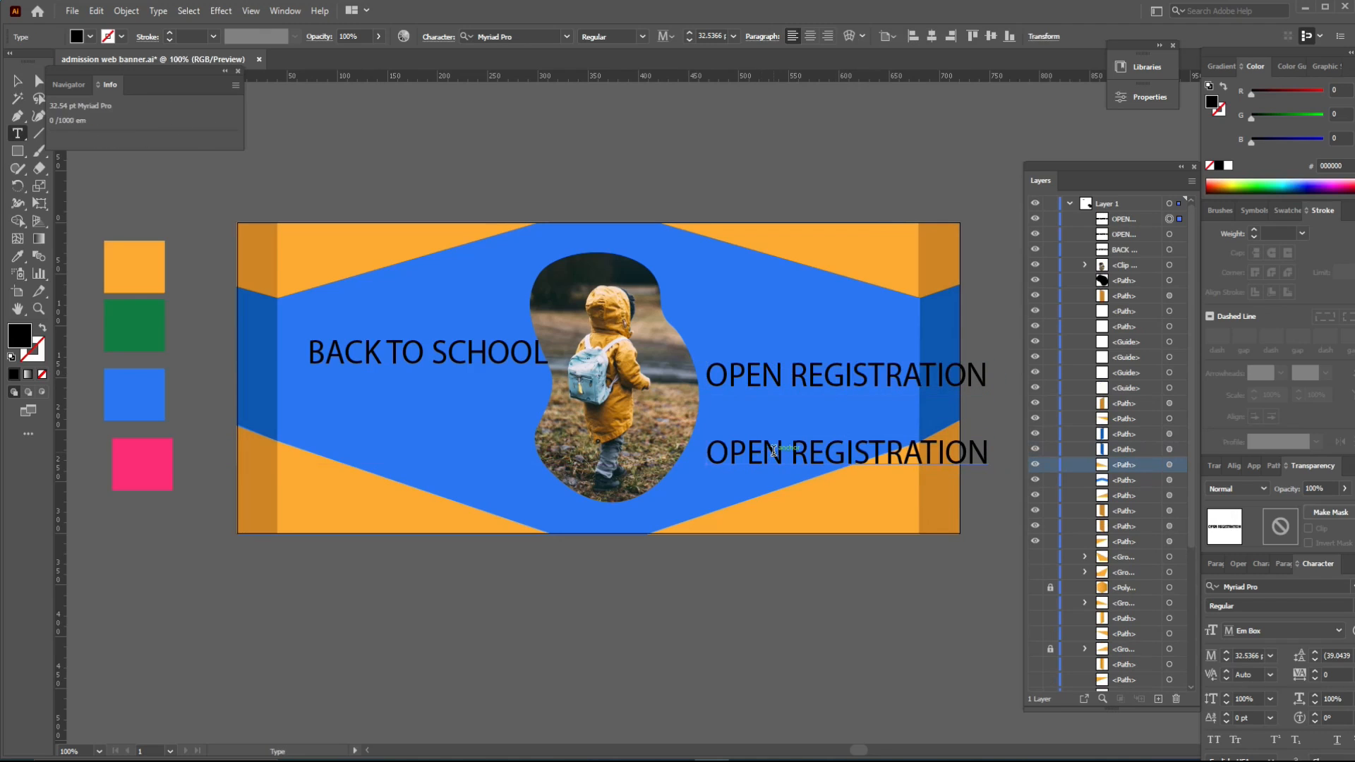
{"action": "left_click", "coordinate": [774, 450]}
{"action": "key", "text": "ctrl+a"}
{"action": "type", "text": "50"}
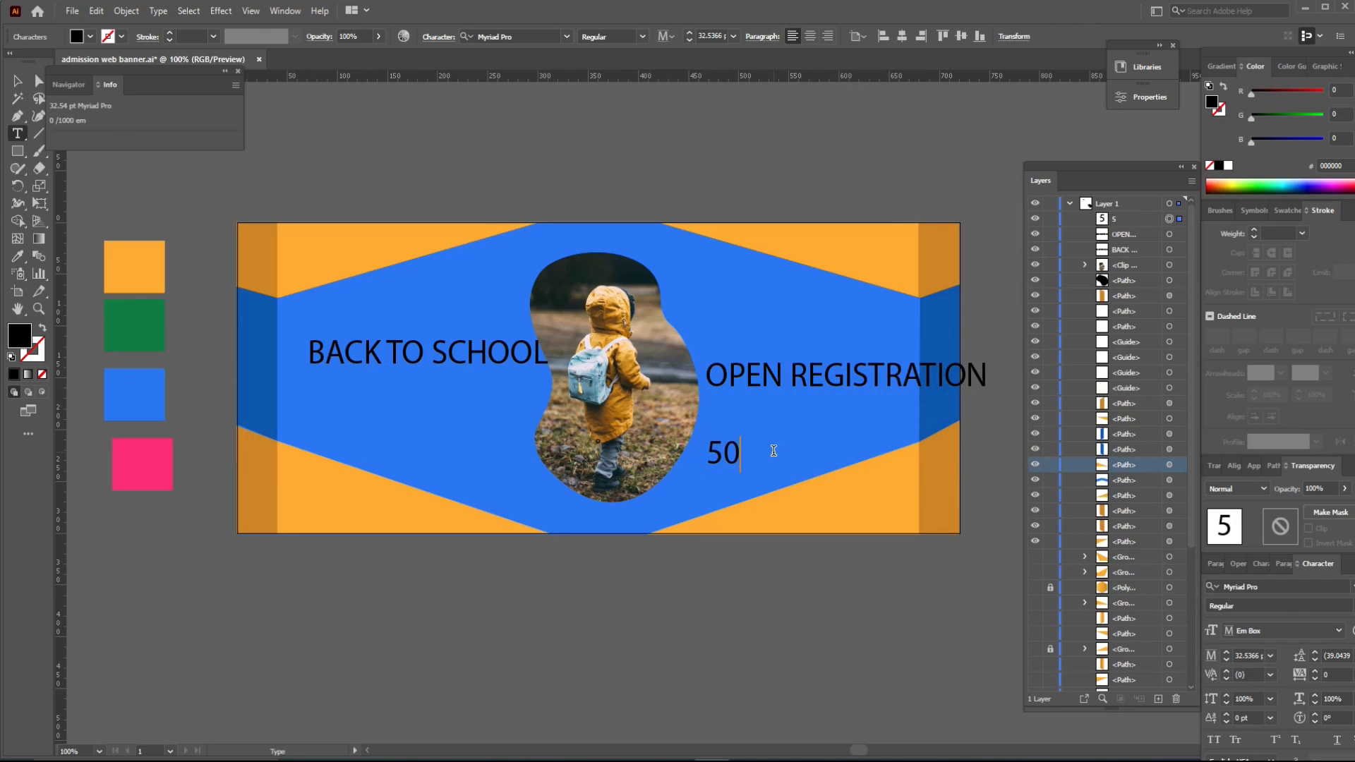
{"action": "left_click", "coordinate": [18, 82]}
Duplicate the 50% text directly below itself and retype the copy as Off
{"action": "left_click_drag", "start_coordinate": [732, 458], "coordinate": [731, 485]}
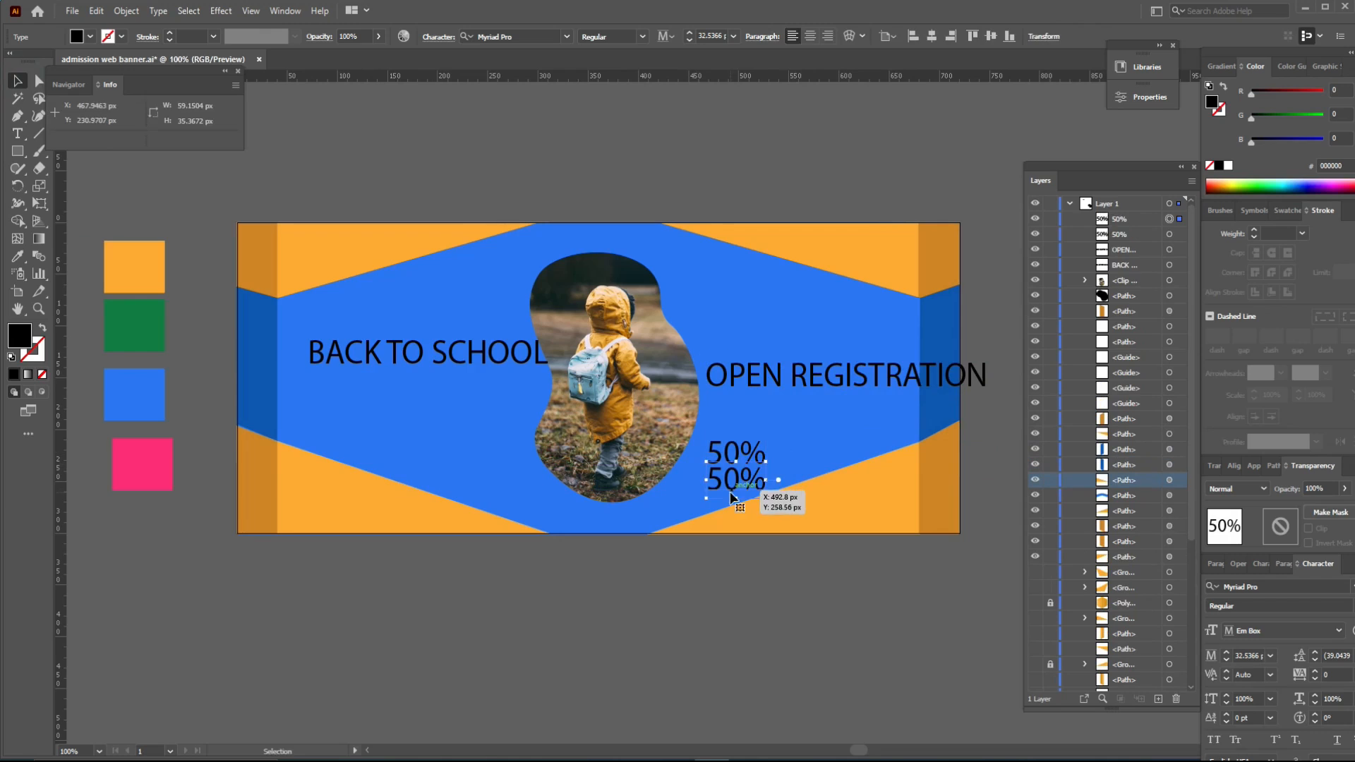
{"action": "double_click", "coordinate": [732, 484]}
{"action": "key", "text": "ctrl+a"}
{"action": "type", "text": "O"}
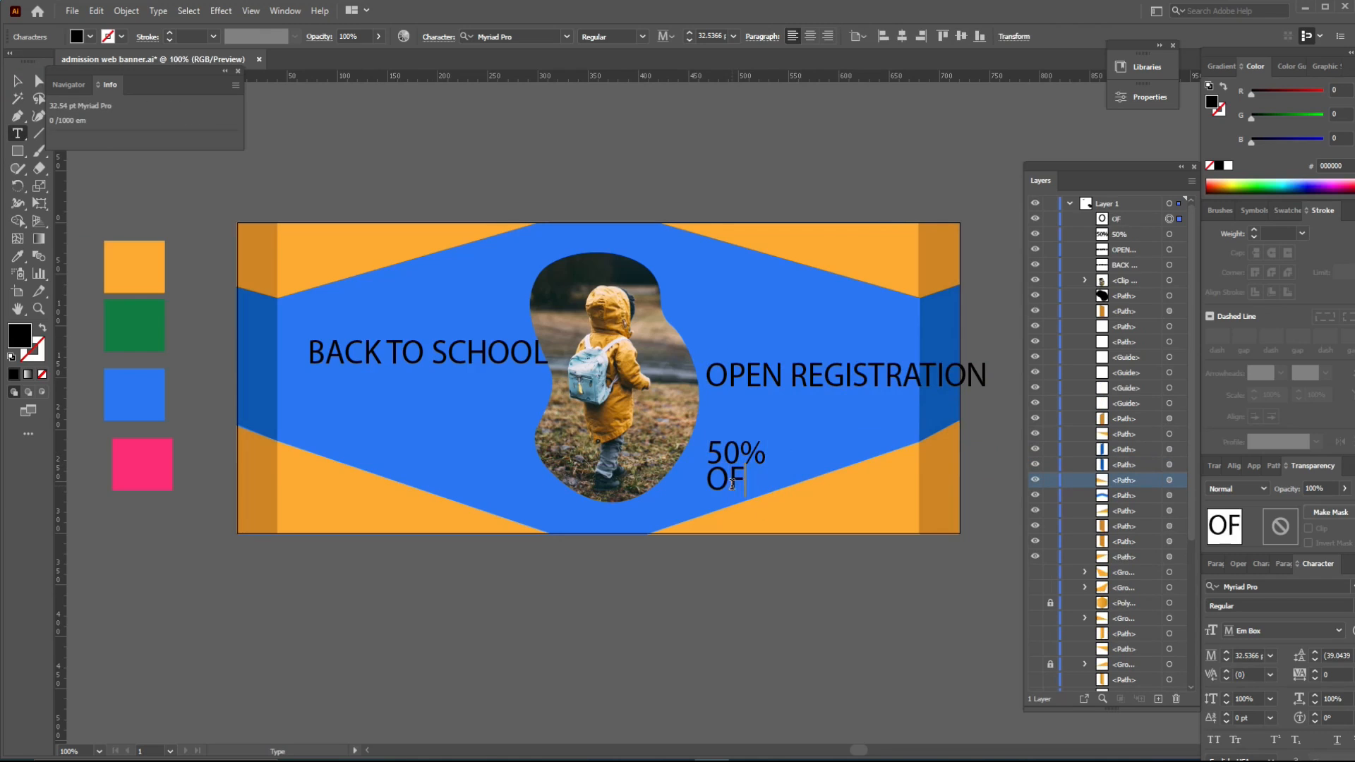
Add the tagline text Best Choice for Your Lovely Kids beside the upper part of the photo
{"action": "left_click", "coordinate": [664, 307]}
{"action": "type", "text": "Best C"}
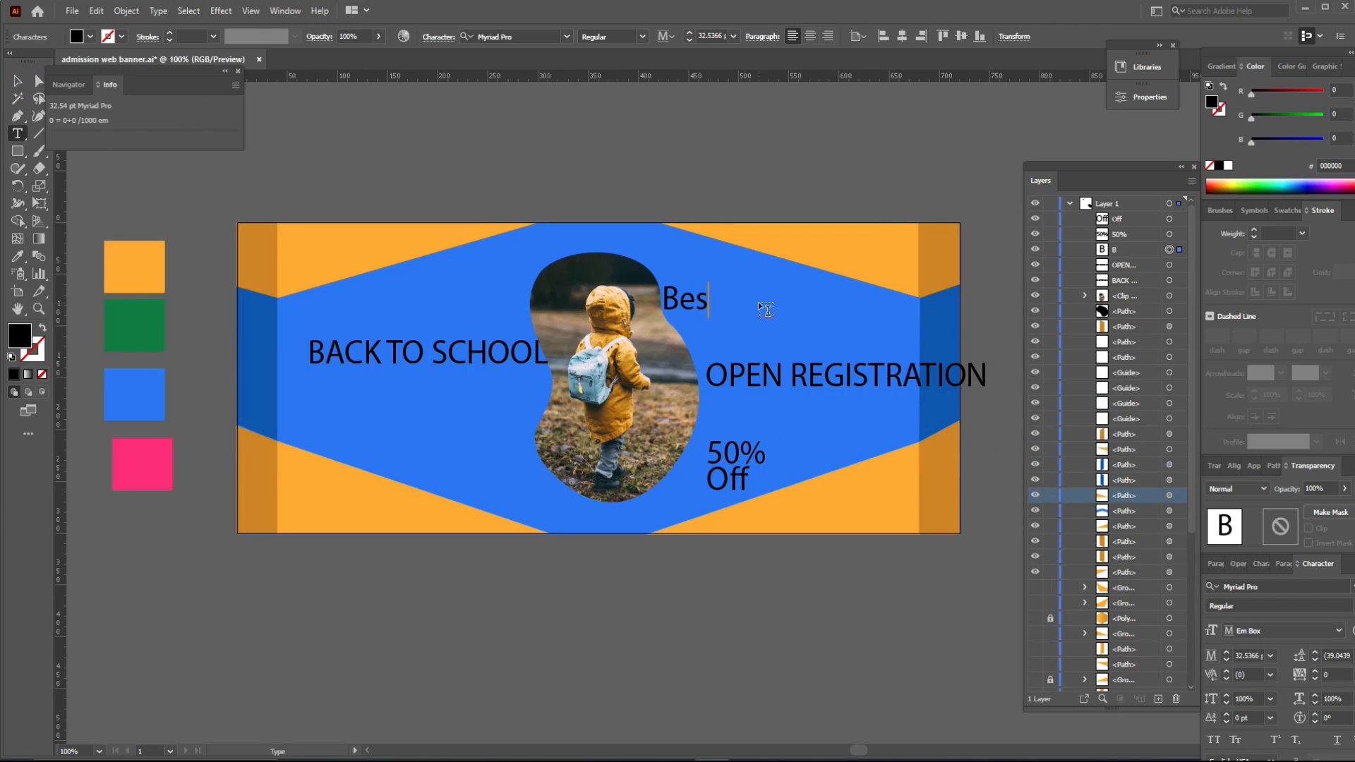
{"action": "type", "text": "hoice for Your Lovely Kids"}
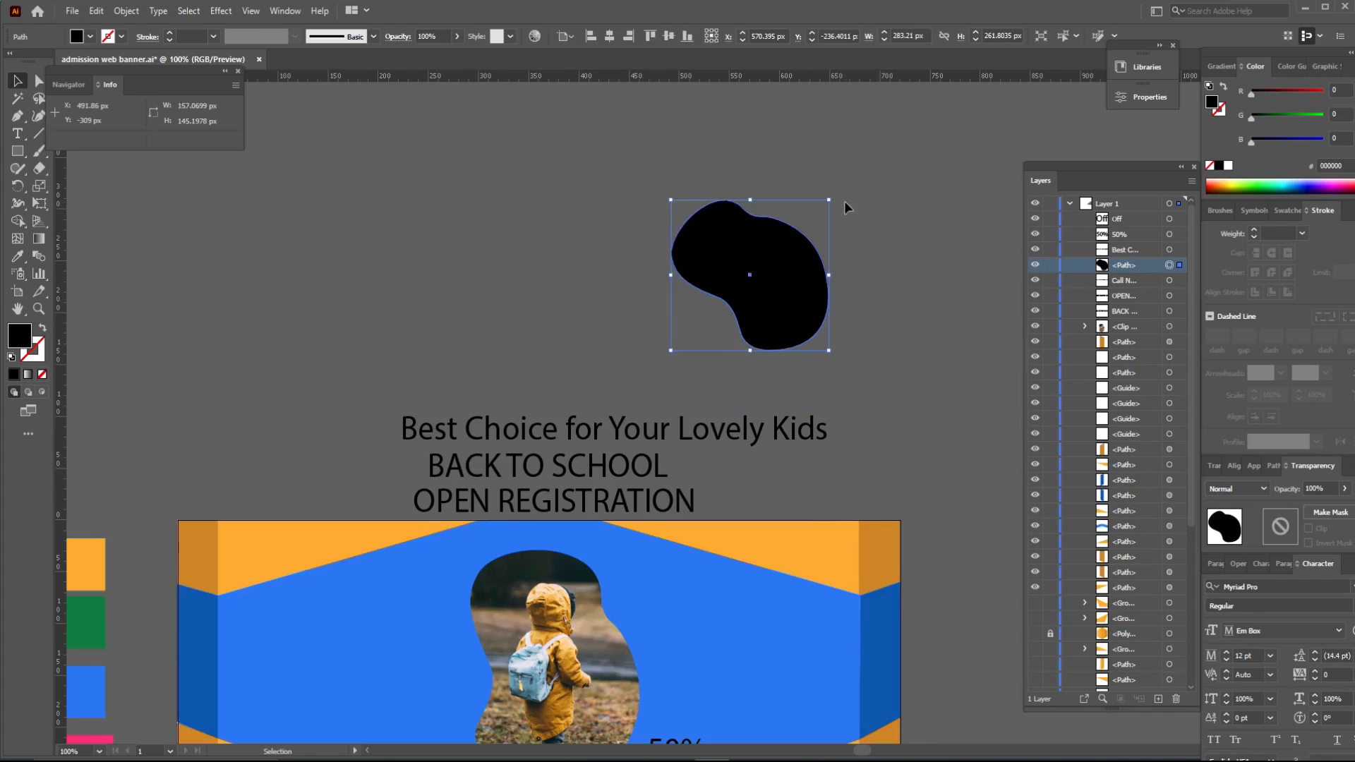
Copy the black blob onto the photo and rotate the copy to match the photo's outline
{"action": "left_click_drag", "start_coordinate": [817, 172], "coordinate": [626, 551]}
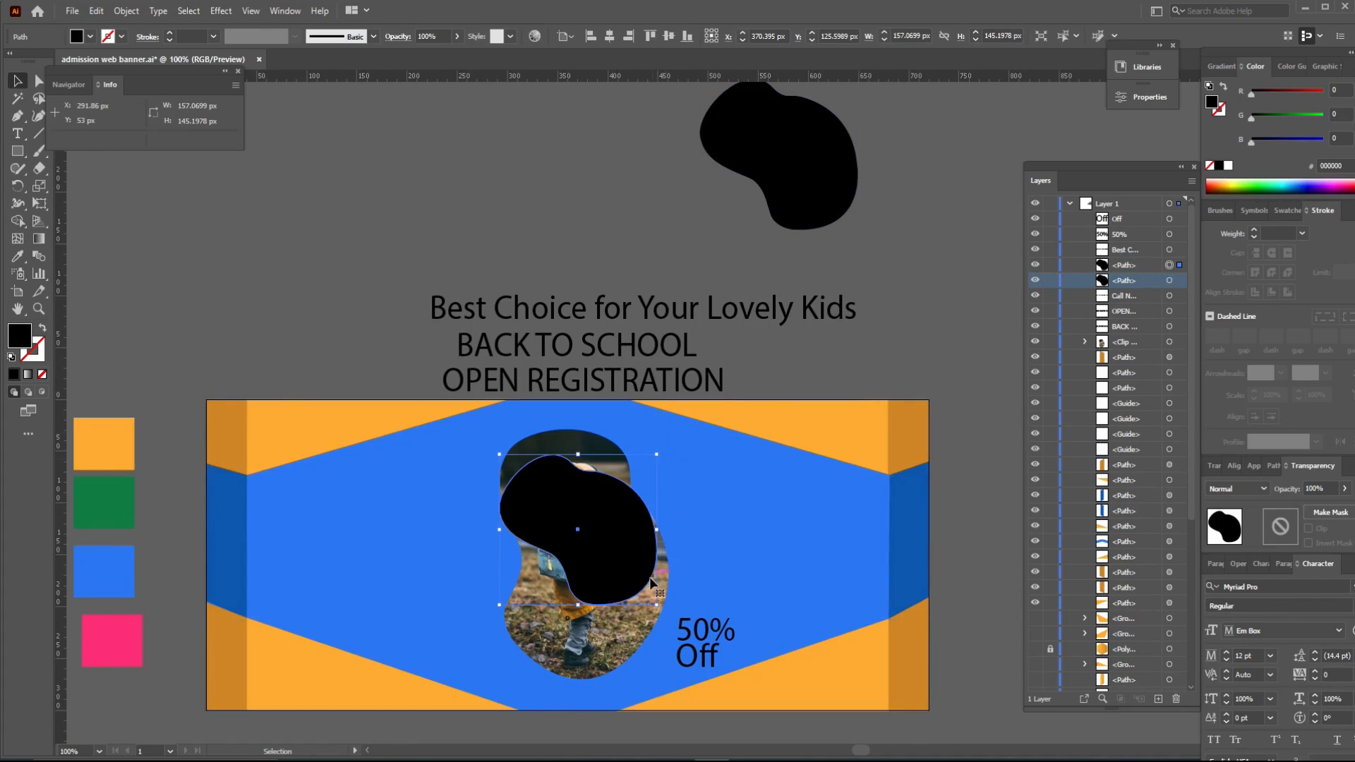
{"action": "left_click_drag", "start_coordinate": [580, 613], "coordinate": [523, 616]}
{"action": "left_click_drag", "start_coordinate": [470, 544], "coordinate": [438, 548]}
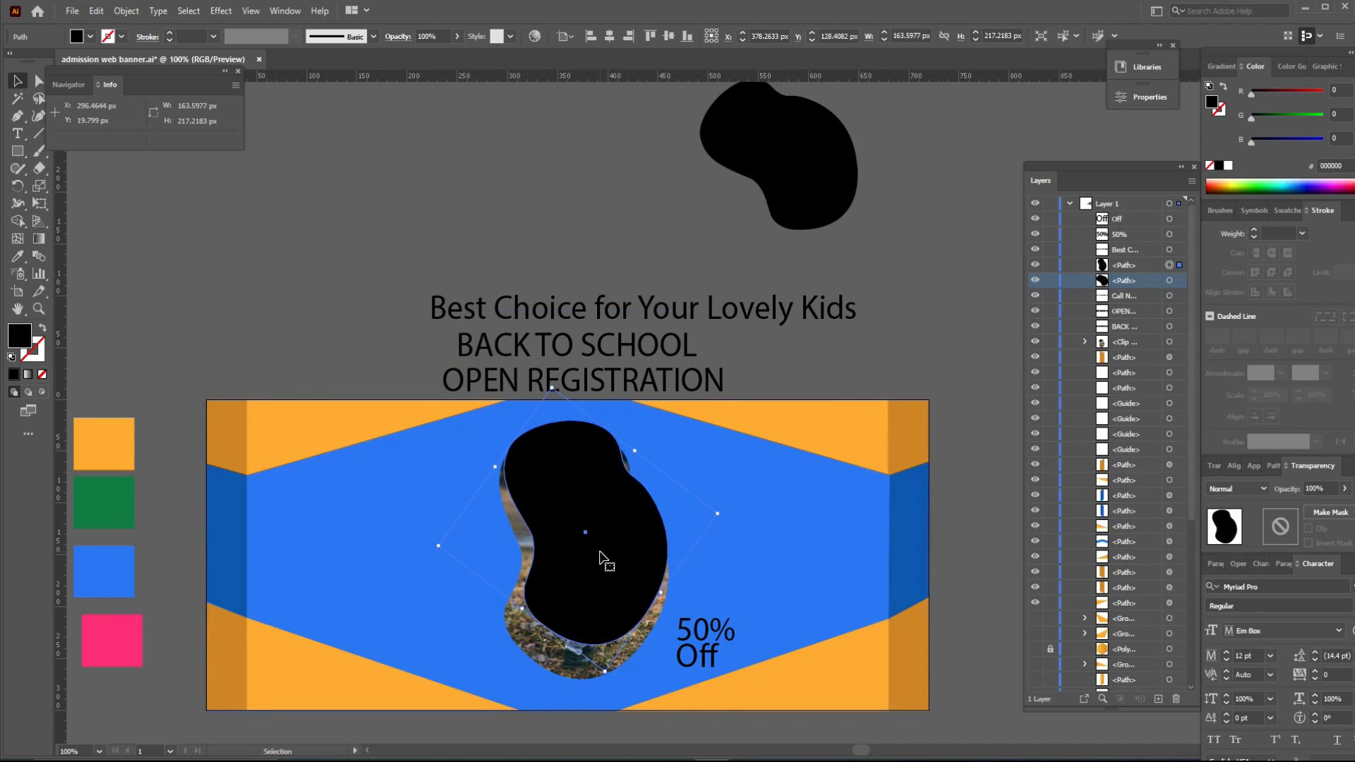
Scale the blob copy slightly beyond the photo's outline and lower its opacity to form a translucent border
{"action": "left_click_drag", "start_coordinate": [601, 669], "coordinate": [600, 732]}
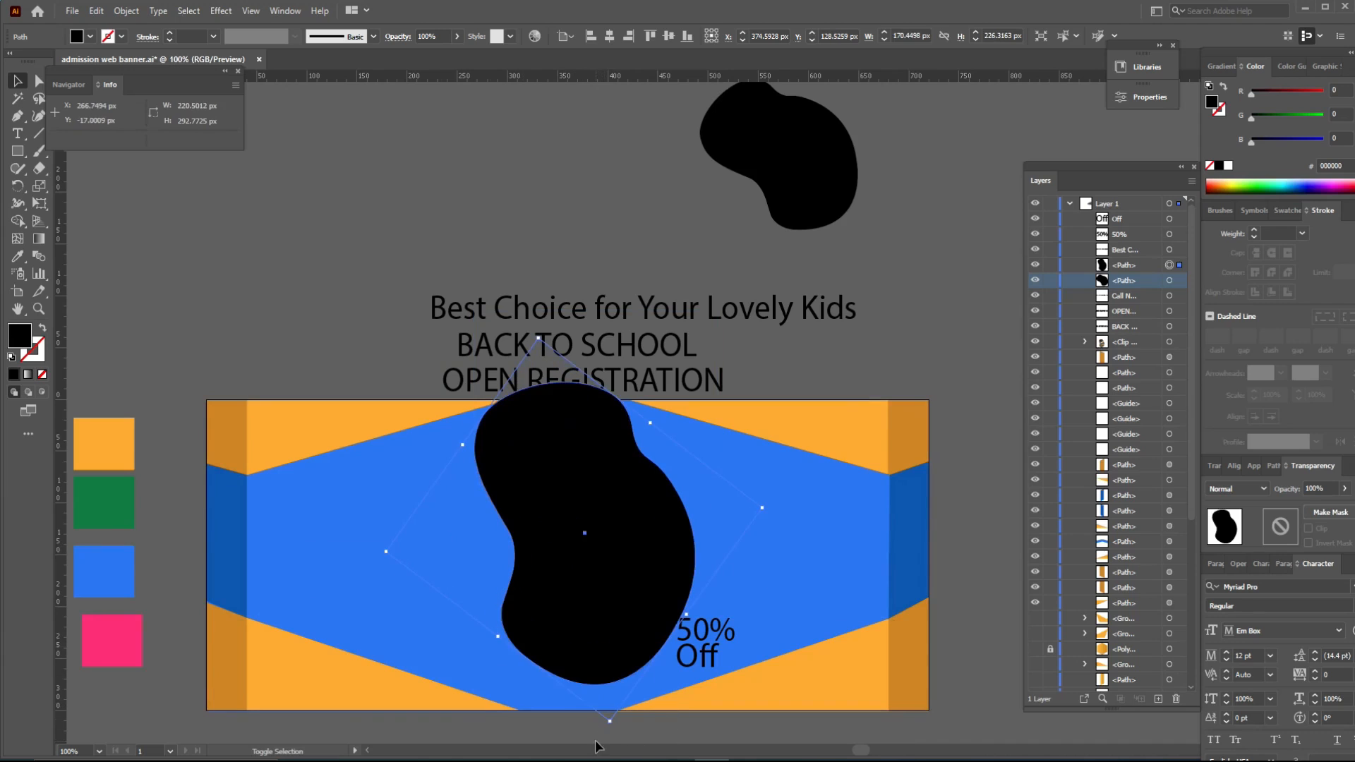
{"action": "left_click_drag", "start_coordinate": [539, 339], "coordinate": [540, 366]}
{"action": "left_click", "coordinate": [1345, 489]}
{"action": "left_click_drag", "start_coordinate": [1344, 505], "coordinate": [1305, 506]}
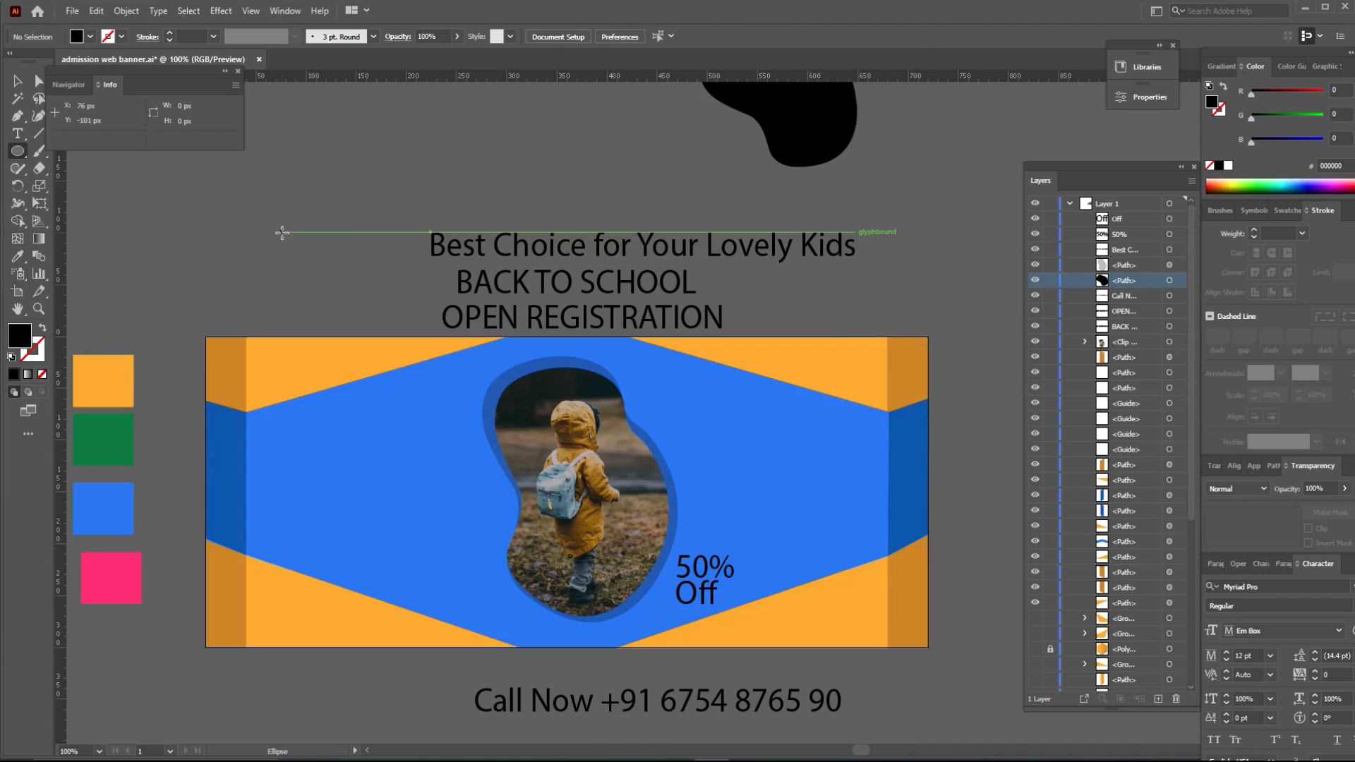
Draw a 60 px circle above the banner and fill it with white
{"action": "left_click_drag", "start_coordinate": [282, 233], "coordinate": [312, 262]}
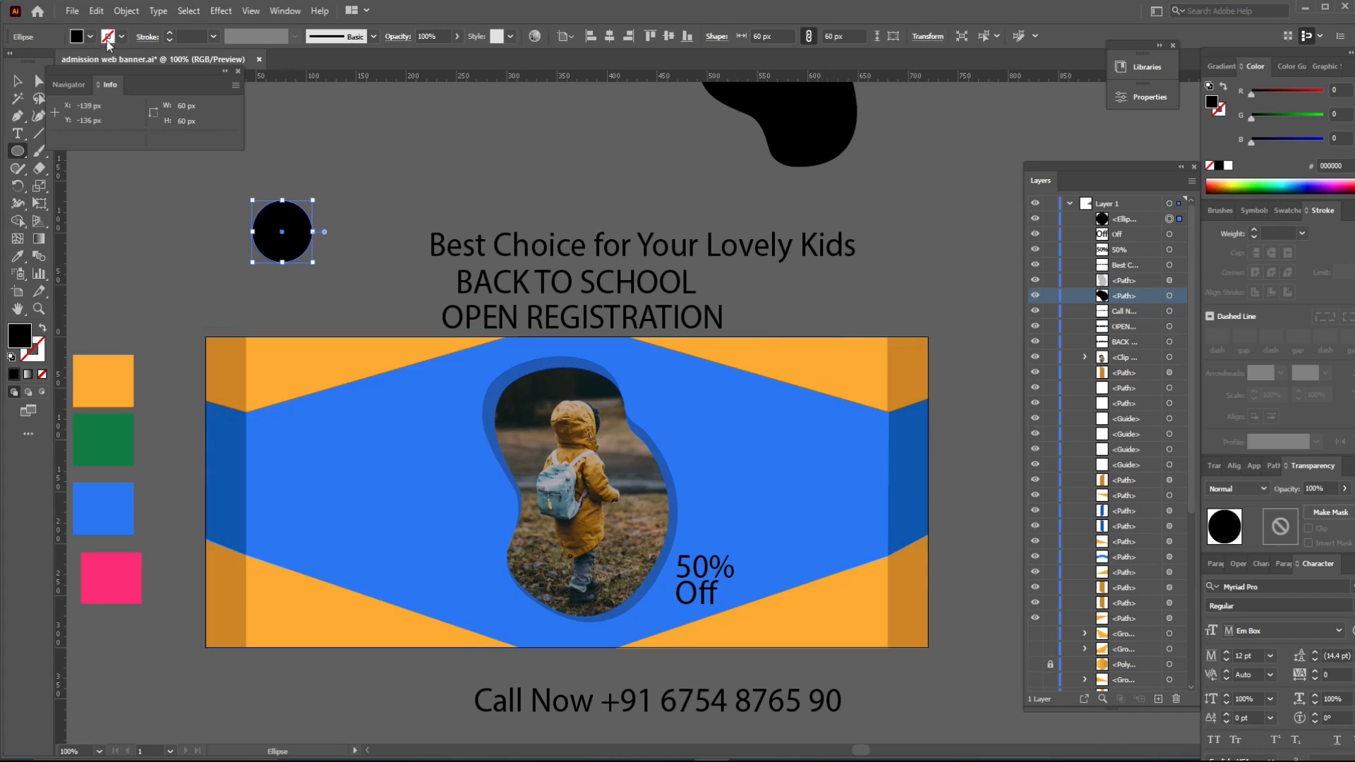
{"action": "left_click", "coordinate": [89, 38]}
{"action": "left_click", "coordinate": [27, 61]}
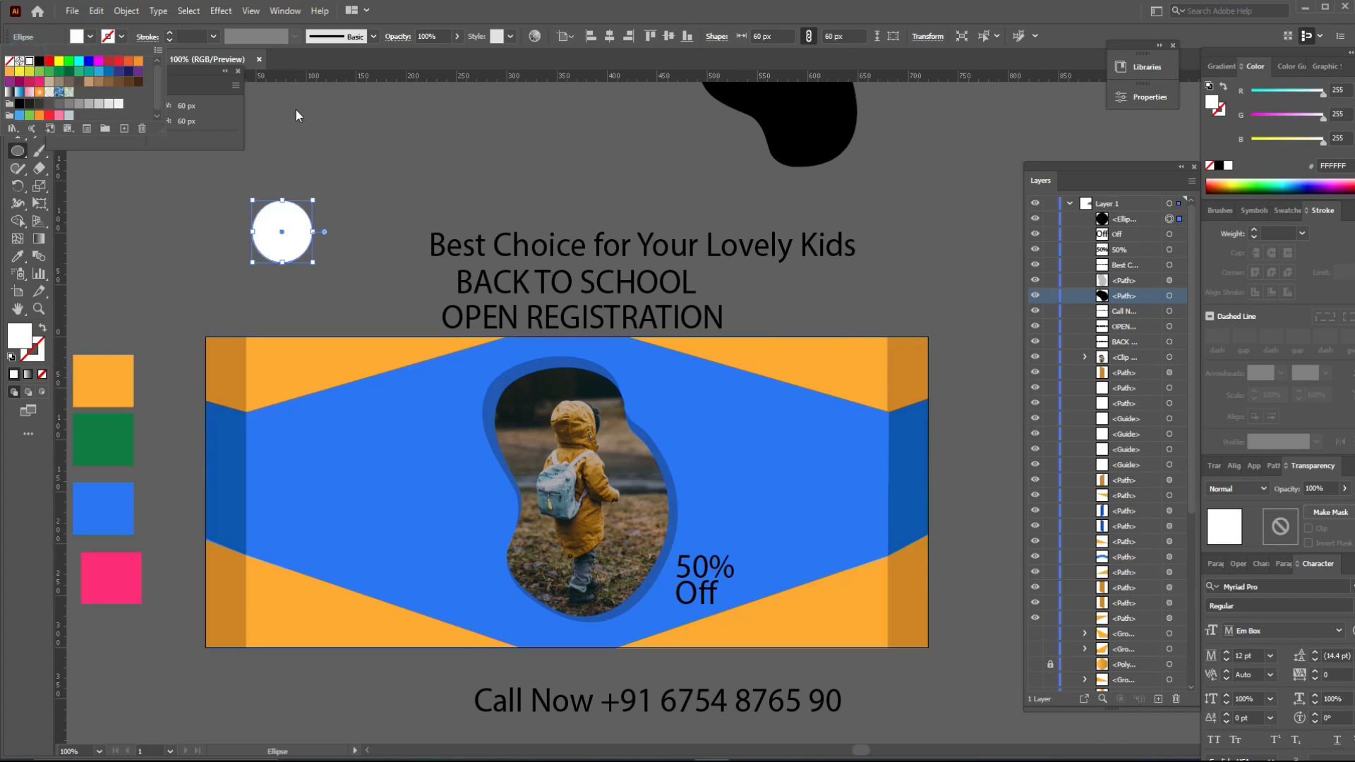
{"action": "left_click", "coordinate": [305, 111]}
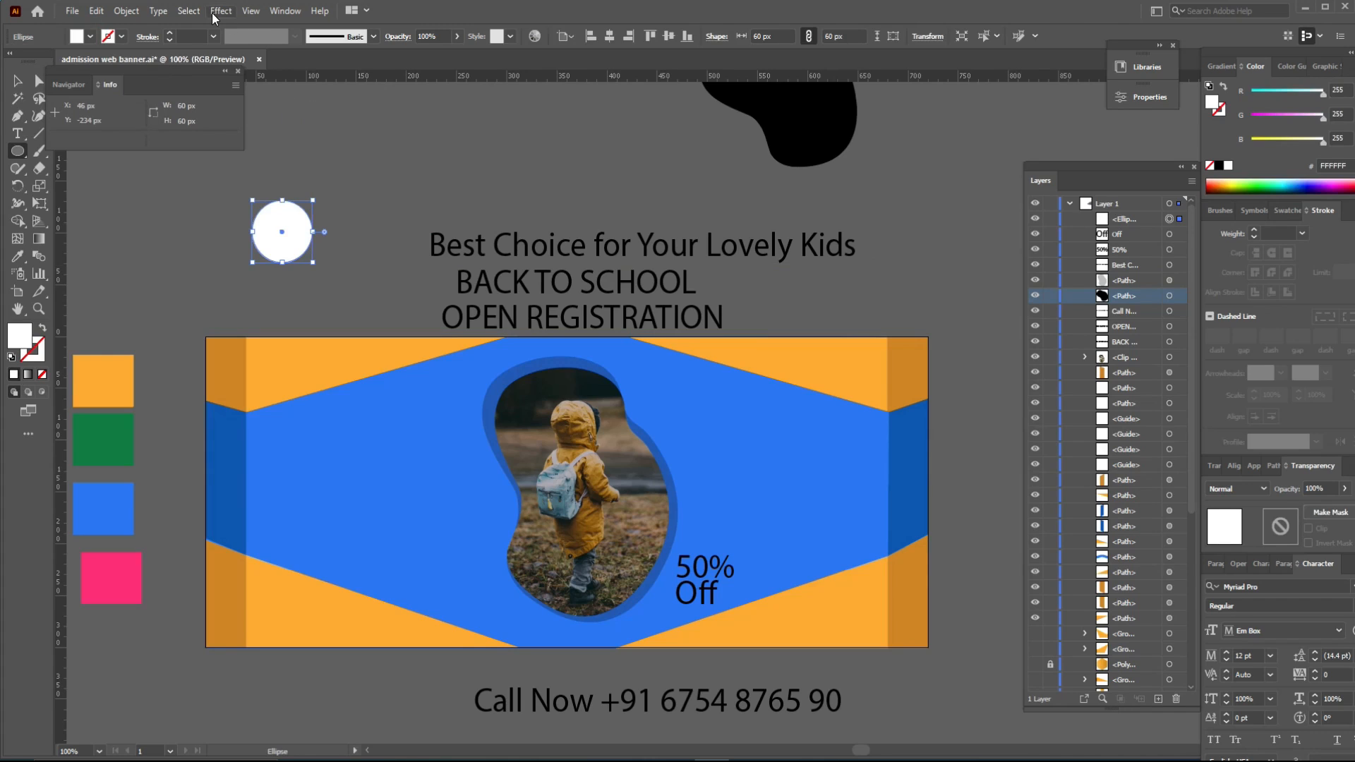
Move the white circle onto the blue band to the left of the photo
{"action": "key", "text": "v"}
{"action": "left_click_drag", "start_coordinate": [283, 232], "coordinate": [424, 455]}
{"action": "left_click", "coordinate": [827, 272]}
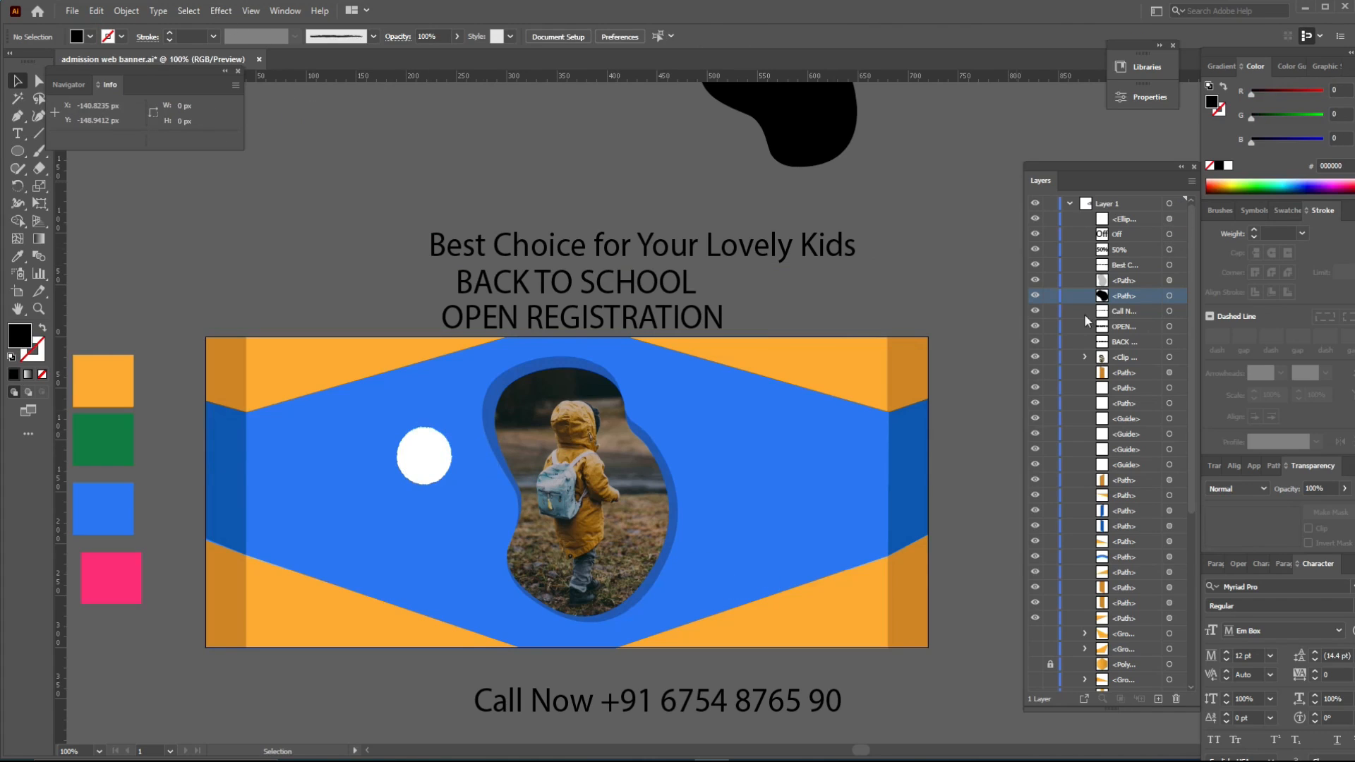
Stack the Off and 50% texts in front of the white circle
{"action": "right_click", "coordinate": [422, 455]}
{"action": "mouse_move", "coordinate": [484, 460]}
{"action": "left_click", "coordinate": [659, 469]}
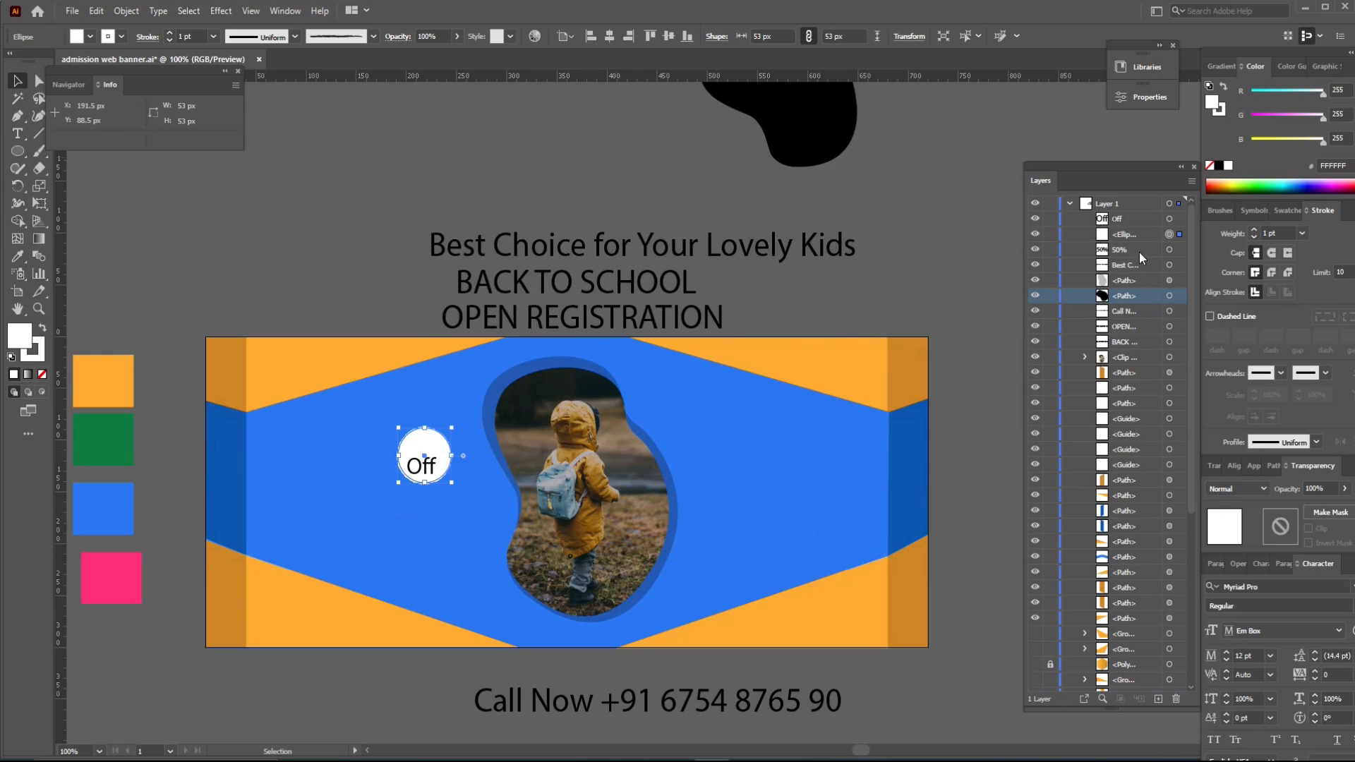
{"action": "left_click_drag", "start_coordinate": [1139, 252], "coordinate": [1135, 212]}
Draw a 318 × 34 px rounded rectangle with 12 px corners above the banner and fill it with the pink swatch's colour
{"action": "left_click", "coordinate": [363, 243]}
{"action": "mouse_move", "coordinate": [422, 302]}
{"action": "left_mouse_down"}
{"action": "mouse_move", "coordinate": [589, 337]}
{"action": "mouse_move", "coordinate": [741, 337]}
{"action": "left_mouse_up"}
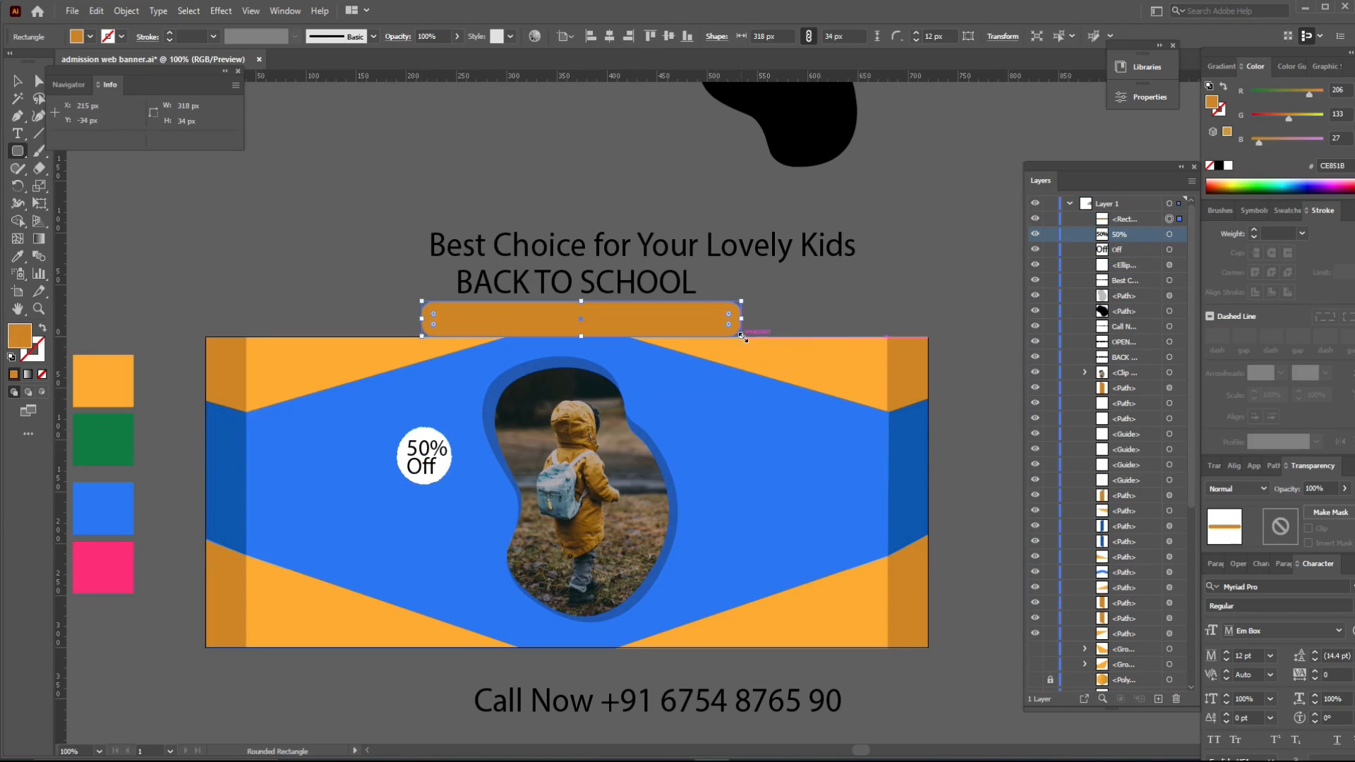
{"action": "left_click", "coordinate": [109, 569]}
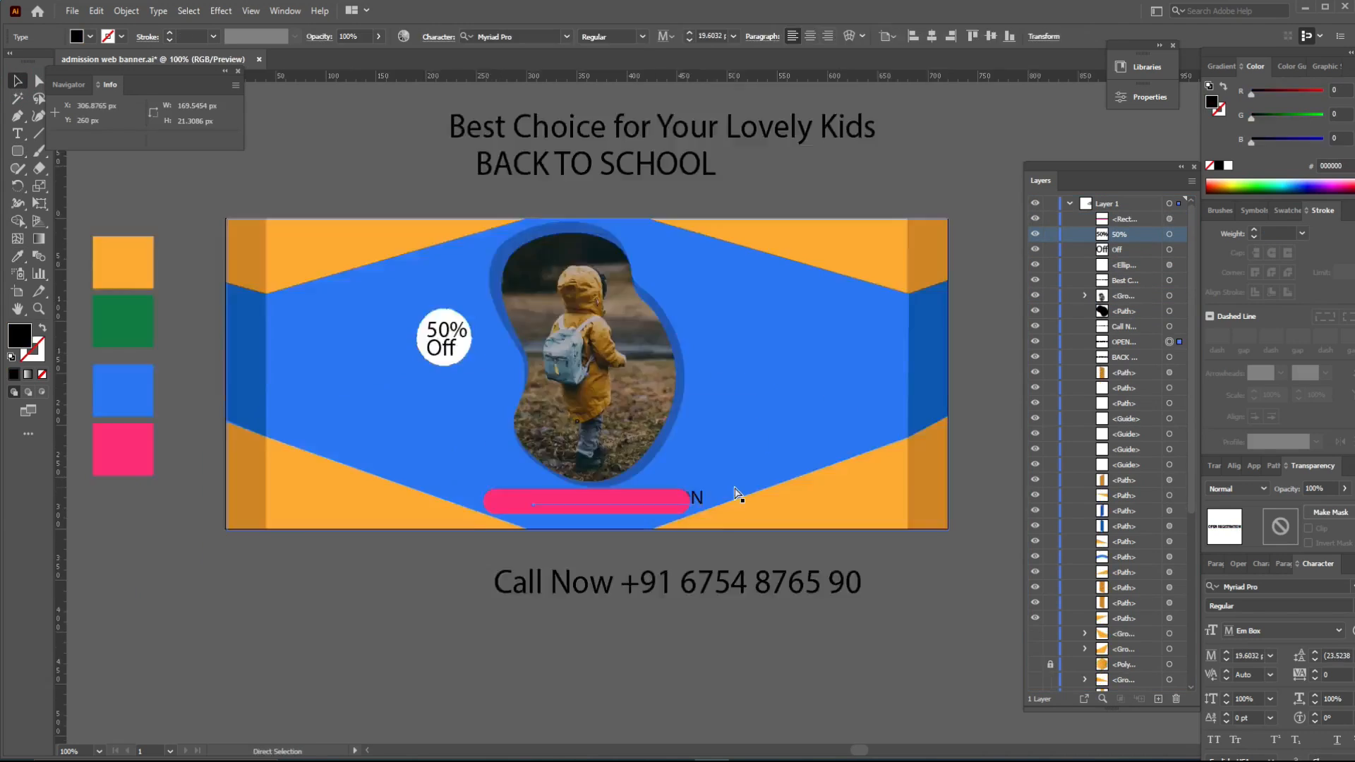
Bring the OPEN REGISTRATION text in front of the pink rounded bar and centre it on the bar
{"action": "right_click", "coordinate": [672, 542]}
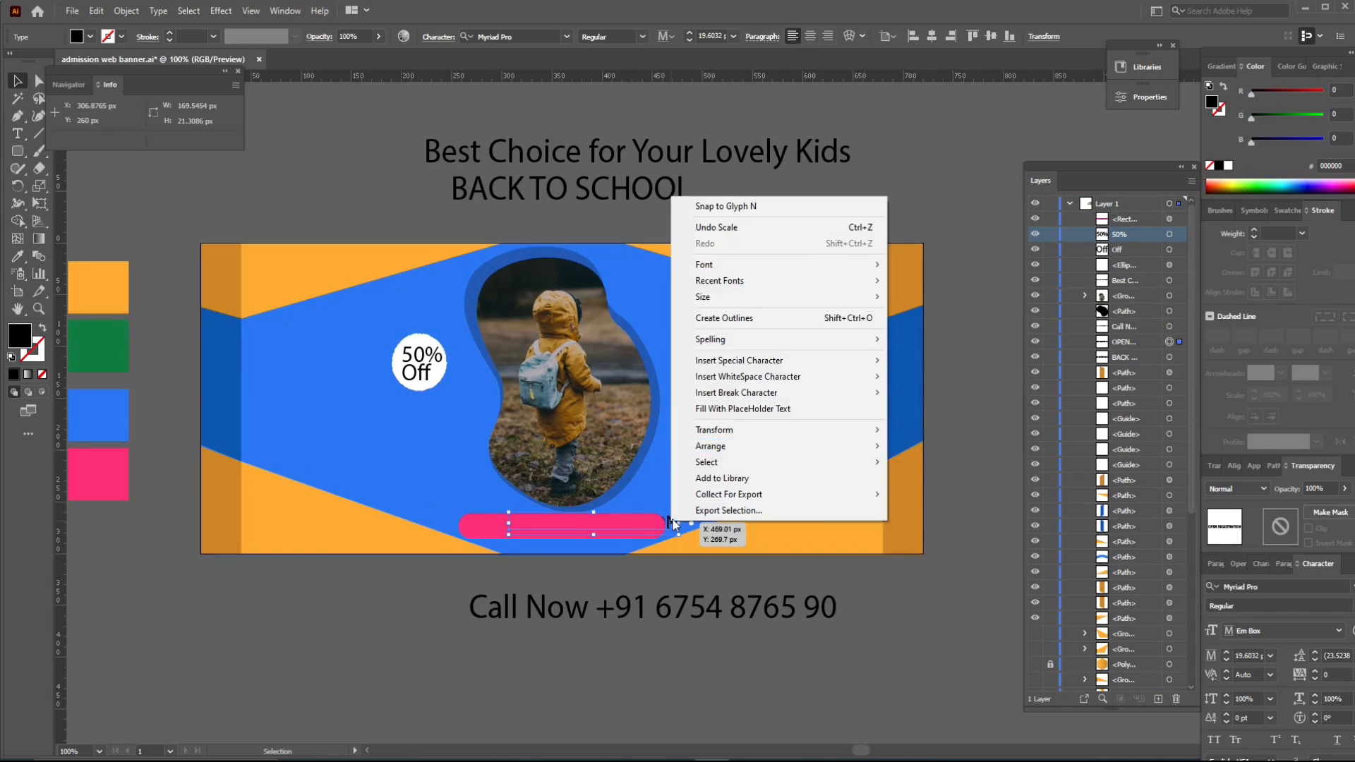
{"action": "mouse_move", "coordinate": [712, 443]}
{"action": "left_click", "coordinate": [931, 443]}
{"action": "left_click_drag", "start_coordinate": [592, 524], "coordinate": [646, 534]}
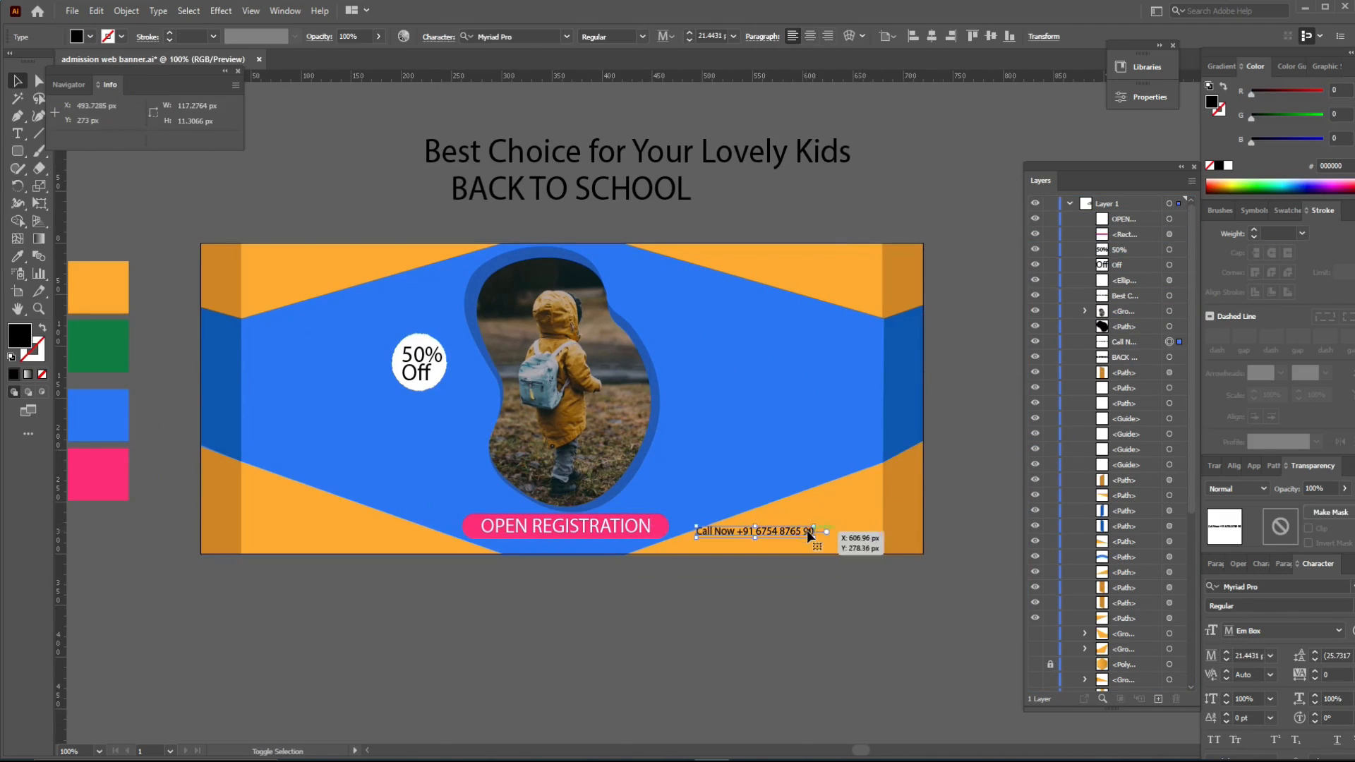
{"action": "mouse_move", "coordinate": [809, 535]}
{"action": "left_mouse_down"}
{"action": "mouse_move", "coordinate": [822, 548]}
{"action": "mouse_move", "coordinate": [811, 539]}
{"action": "left_mouse_up"}
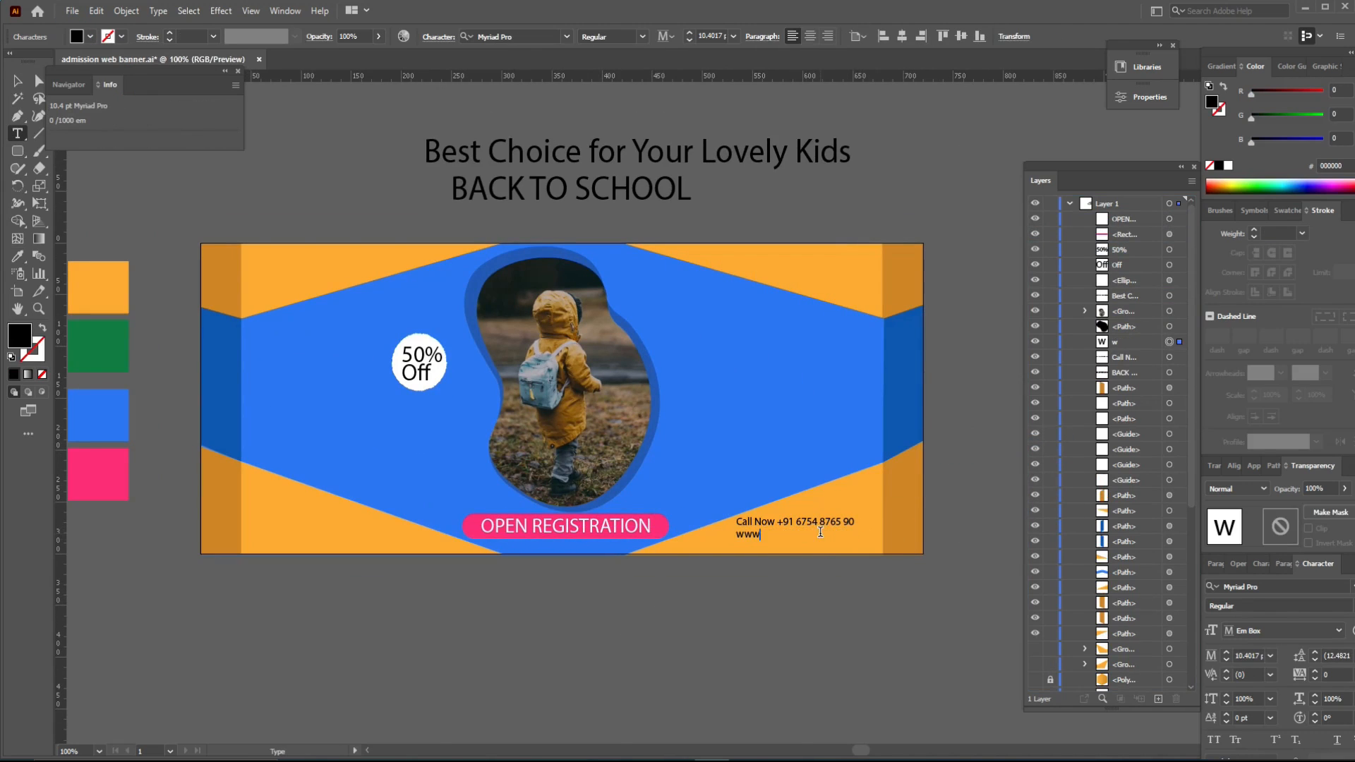
{"action": "left_click", "coordinate": [24, 87]}
{"action": "left_click", "coordinate": [326, 167]}
{"action": "key", "text": "ctrl+s"}
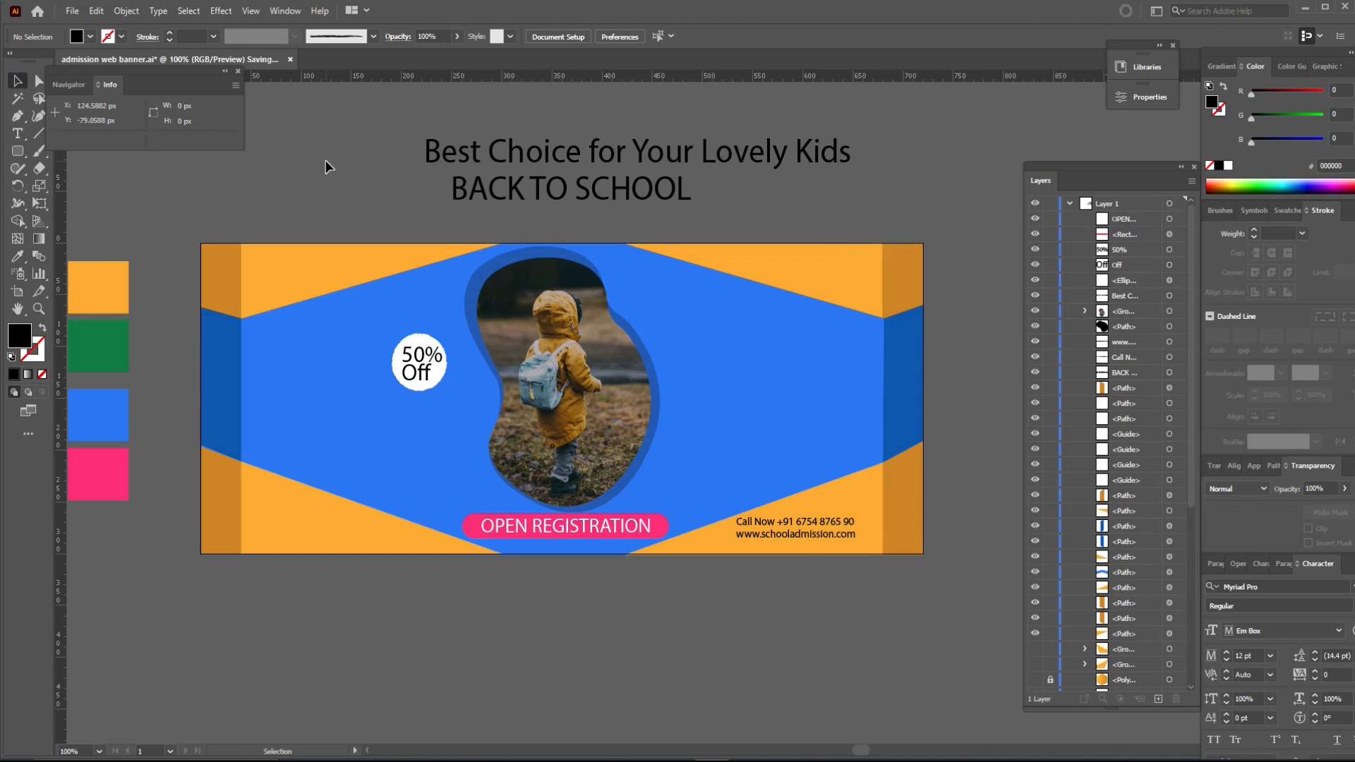
Change the font of the Call Now line and the website line to Fonarto
{"action": "left_click", "coordinate": [815, 523]}
{"action": "left_click", "coordinate": [520, 36]}
{"action": "type", "text": "fo"}
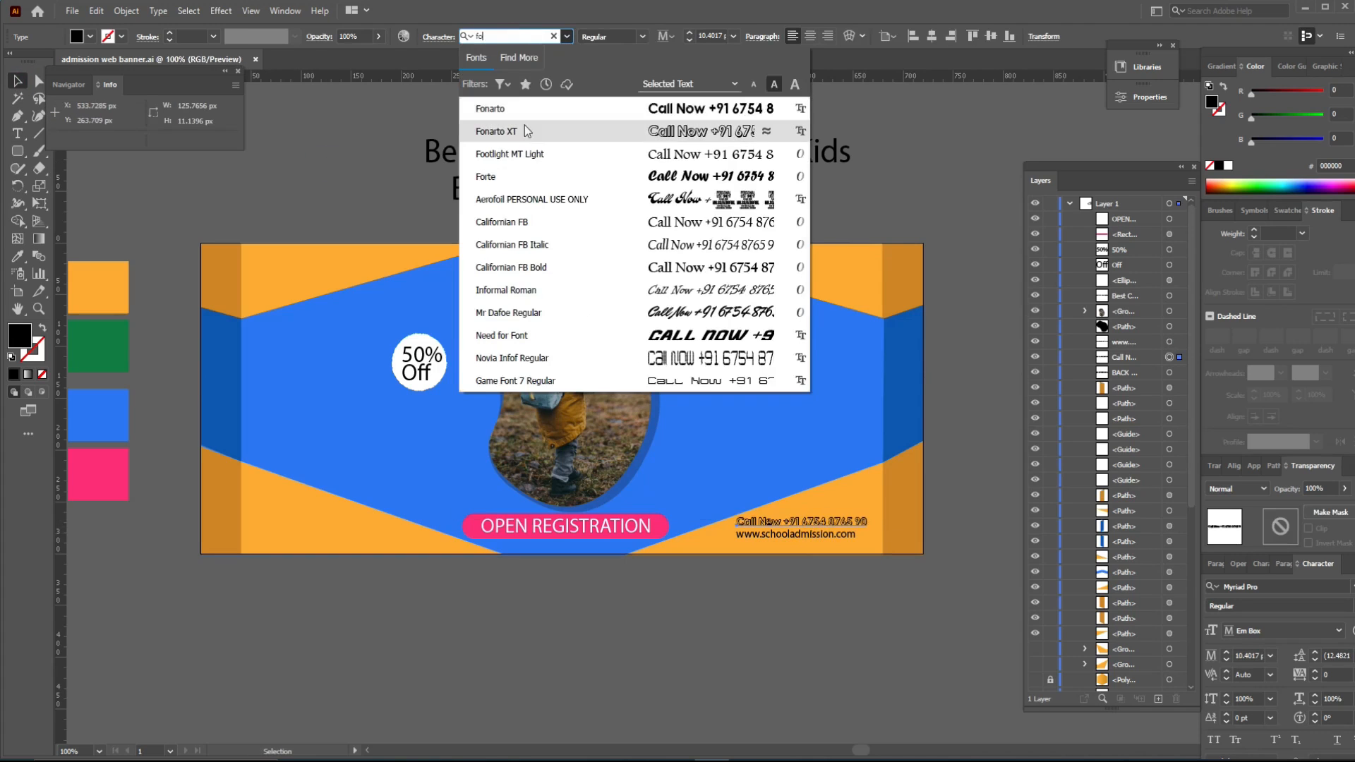
{"action": "left_click", "coordinate": [523, 110]}
{"action": "left_click", "coordinate": [808, 535]}
{"action": "left_click", "coordinate": [567, 37]}
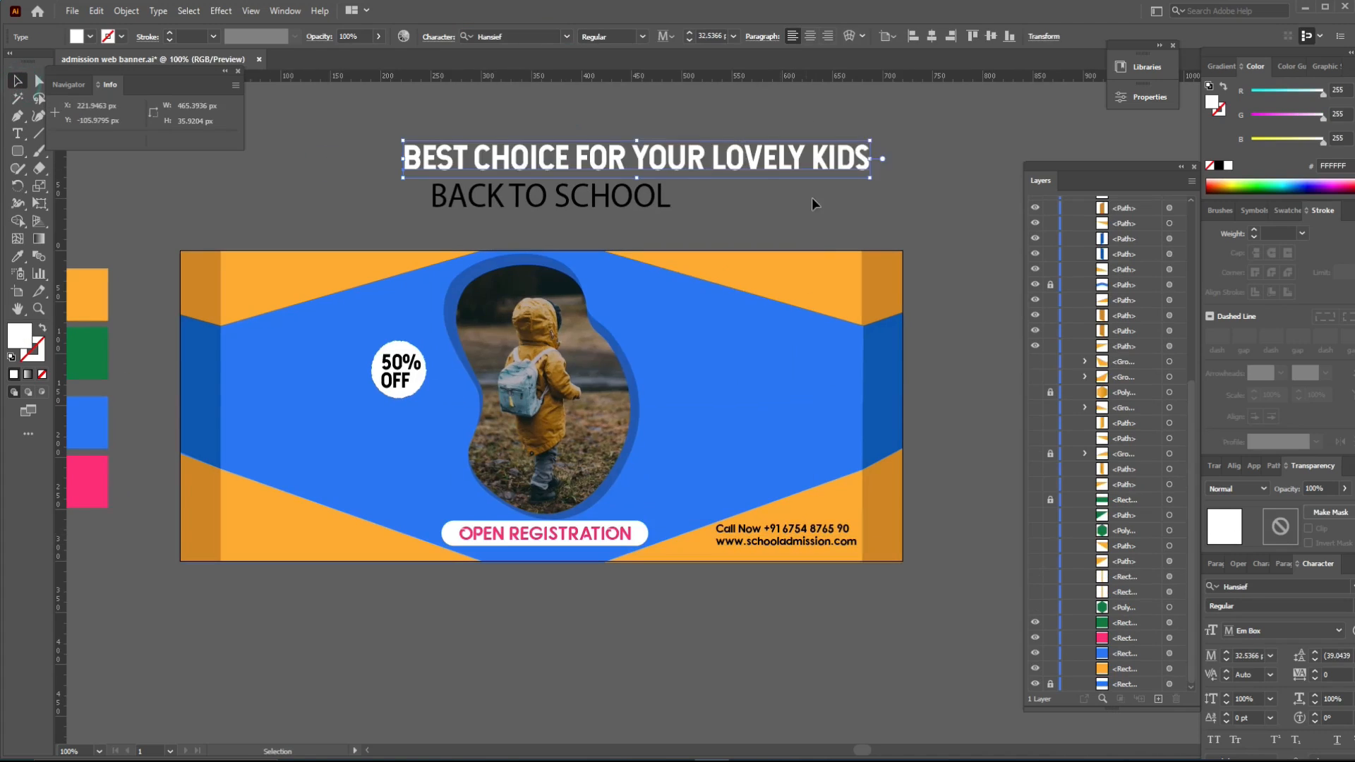
Move the tagline onto the blue band right of the photo and copy the Call Now line beneath it
{"action": "left_click_drag", "start_coordinate": [617, 164], "coordinate": [809, 354]}
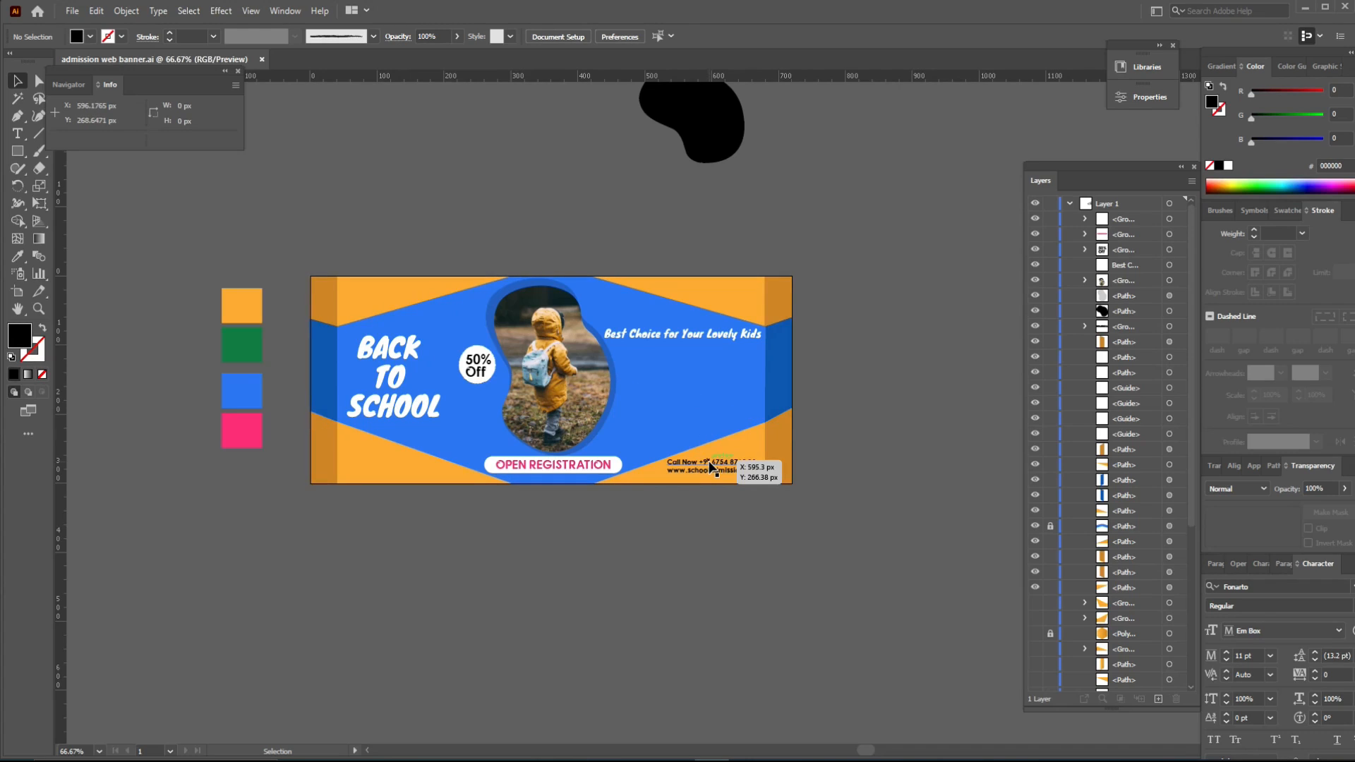
{"action": "left_click_drag", "start_coordinate": [710, 466], "coordinate": [727, 366]}
{"action": "left_click_drag", "start_coordinate": [727, 367], "coordinate": [727, 358]}
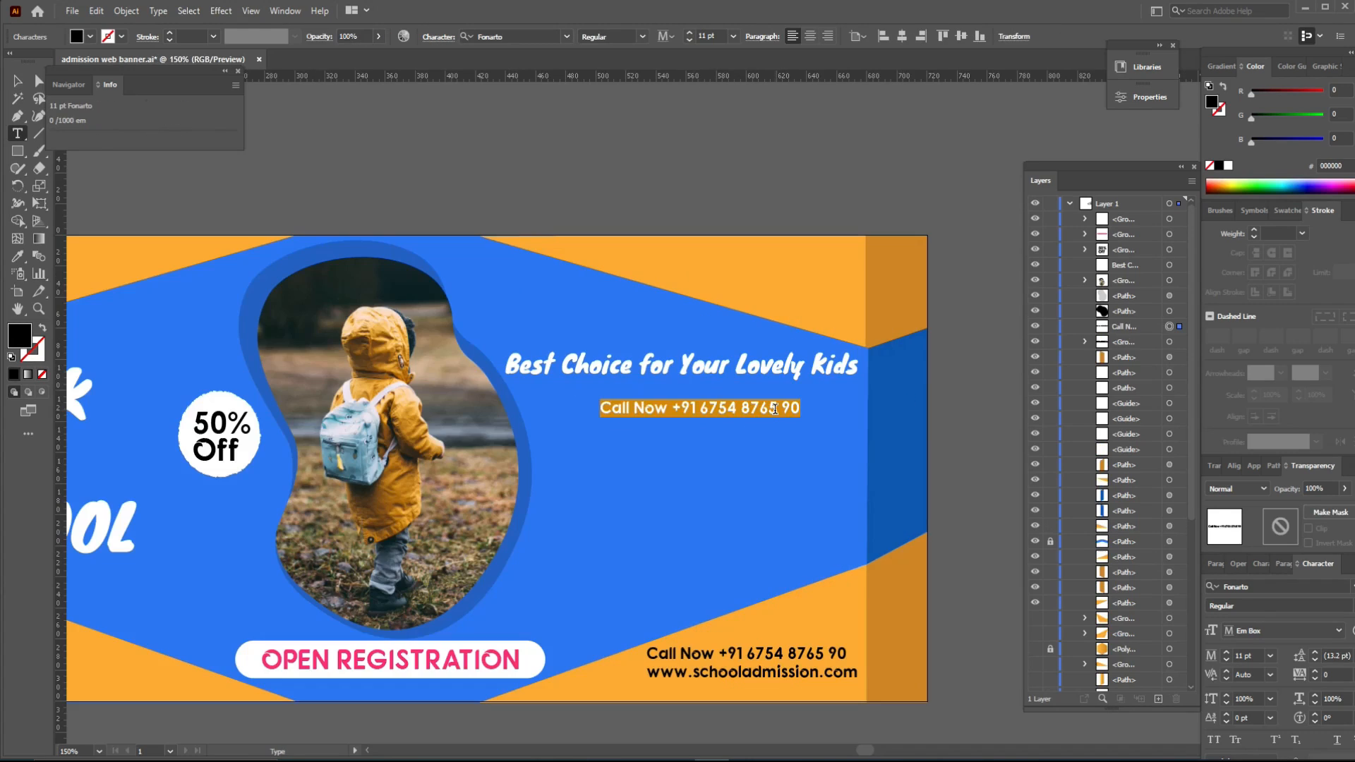
Retype the copied Call Now line as ABOUT OUR SCHOOL and fill the text with white
{"action": "type", "text": "ABO"}
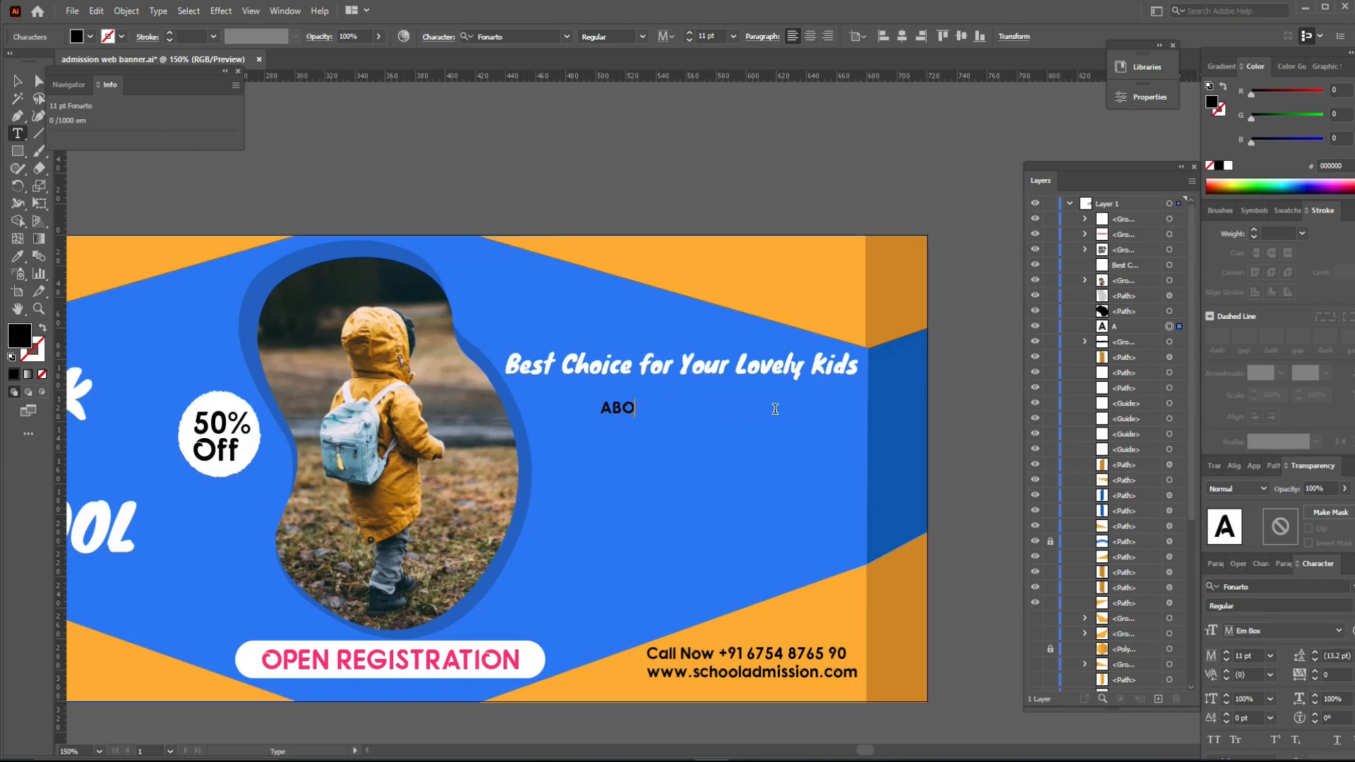
{"action": "type", "text": "UT OUR SCHOOL"}
{"action": "left_click", "coordinate": [90, 37]}
{"action": "left_click", "coordinate": [30, 60]}
{"action": "left_click", "coordinate": [89, 37]}
{"action": "left_click", "coordinate": [17, 81]}
{"action": "left_click", "coordinate": [89, 37]}
{"action": "left_click", "coordinate": [30, 60]}
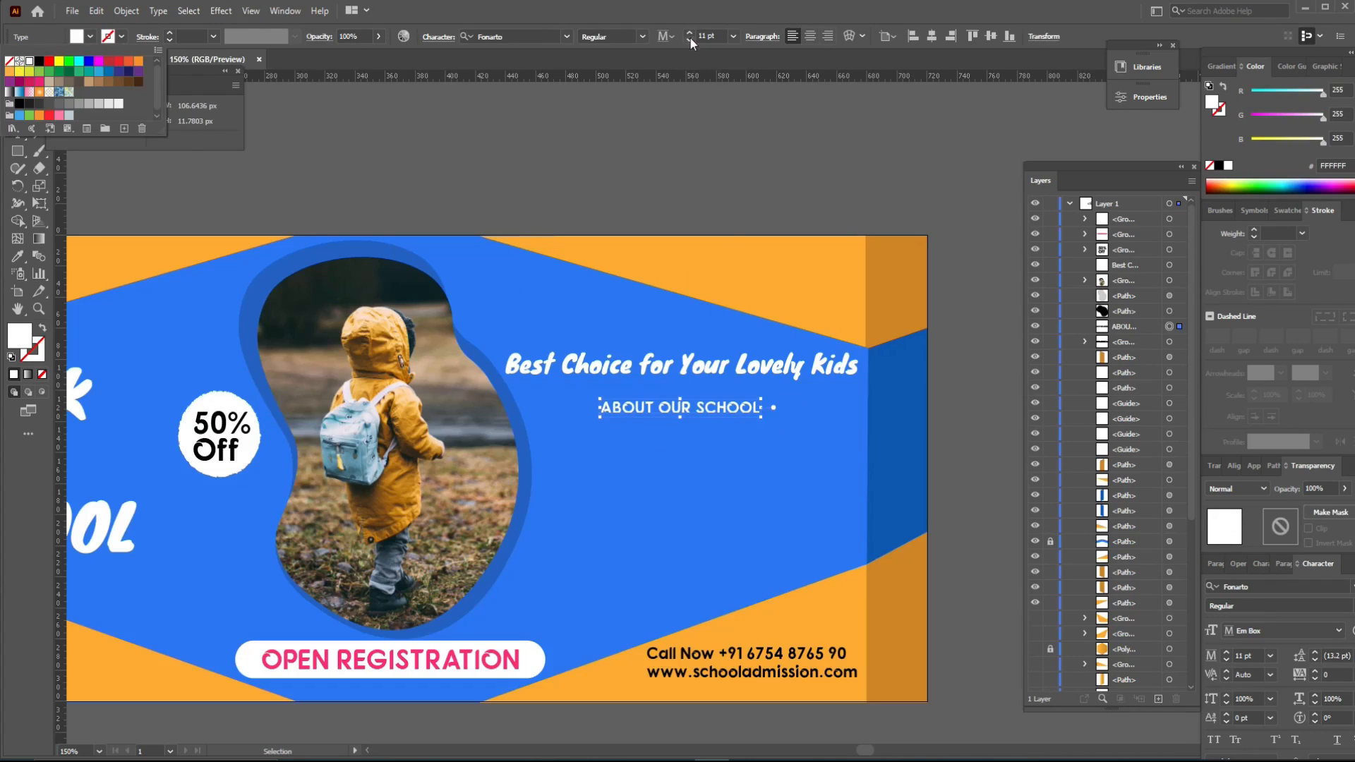
Enlarge the ABOUT OUR SCHOOL text to 16 pt and duplicate it below as two more lines
{"action": "triple_click", "coordinate": [690, 34]}
{"action": "double_click", "coordinate": [690, 34]}
{"action": "left_click_drag", "start_coordinate": [733, 417], "coordinate": [713, 484]}
Retype the two duplicated lines as Crerative Curriculum and Vibrant and Fun
{"action": "triple_click", "coordinate": [736, 458]}
{"action": "type", "text": "Crerative Curriculum"}
{"action": "left_click", "coordinate": [17, 82]}
{"action": "triple_click", "coordinate": [713, 485]}
{"action": "type", "text": "Vibrant and Fun"}
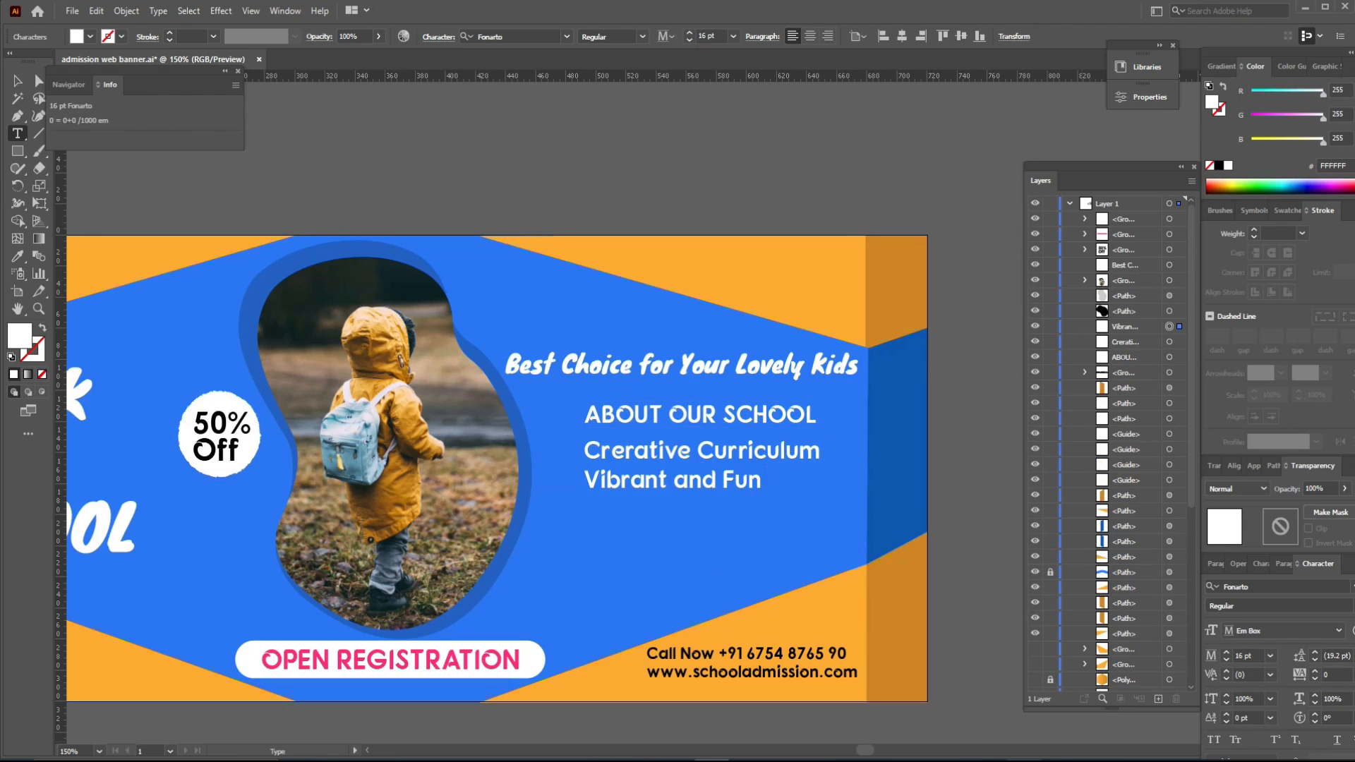
Complete the second line as Vibrant and Fun Classes and add the lines Individual Care and Qualified Staff below it
{"action": "type", "text": " Class"}
{"action": "type", "text": "es"}
{"action": "type", "text": "Qualified"}
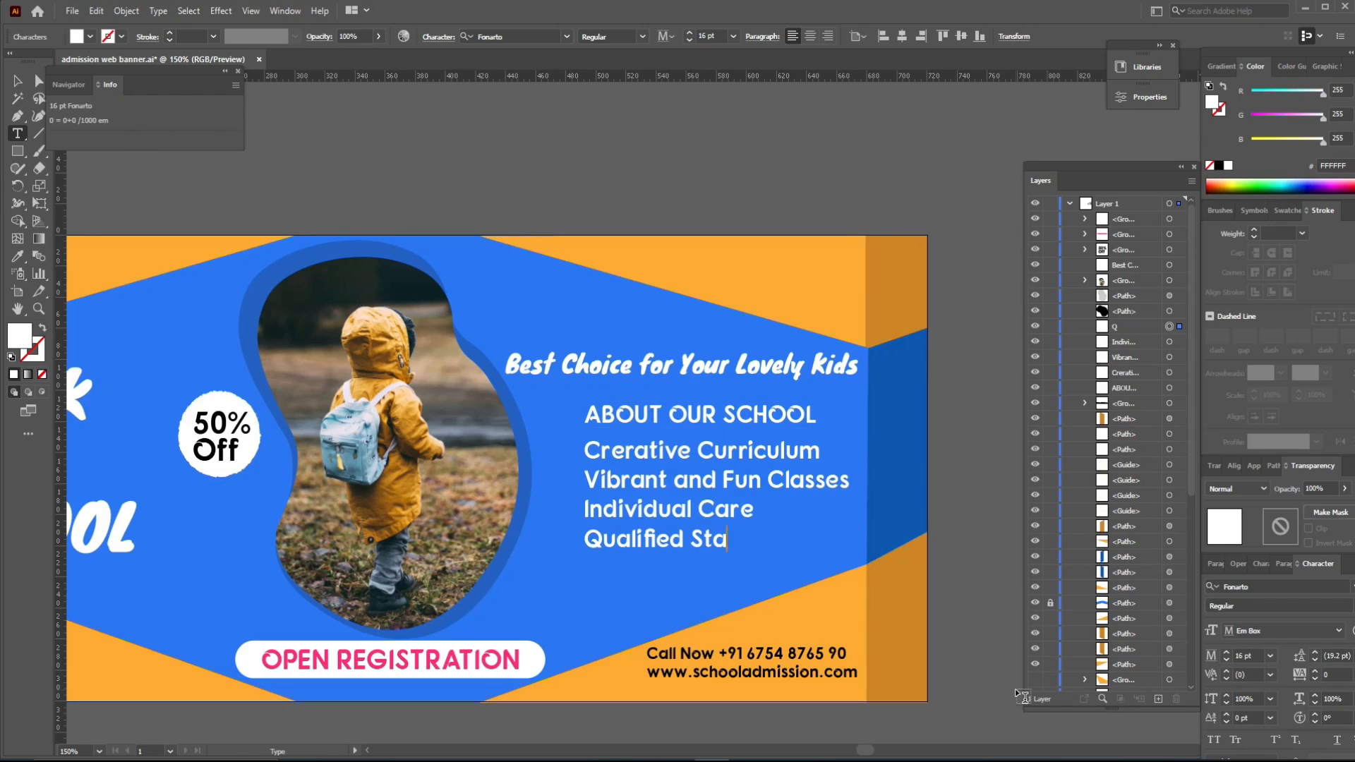
Set the four feature lines under the ABOUT OUR SCHOOL heading to 13 pt
{"action": "left_click", "coordinate": [18, 81]}
{"action": "left_click_drag", "start_coordinate": [564, 441], "coordinate": [730, 538]}
{"action": "left_click", "coordinate": [689, 40]}
{"action": "left_click", "coordinate": [689, 40]}
{"action": "left_click", "coordinate": [688, 40]}
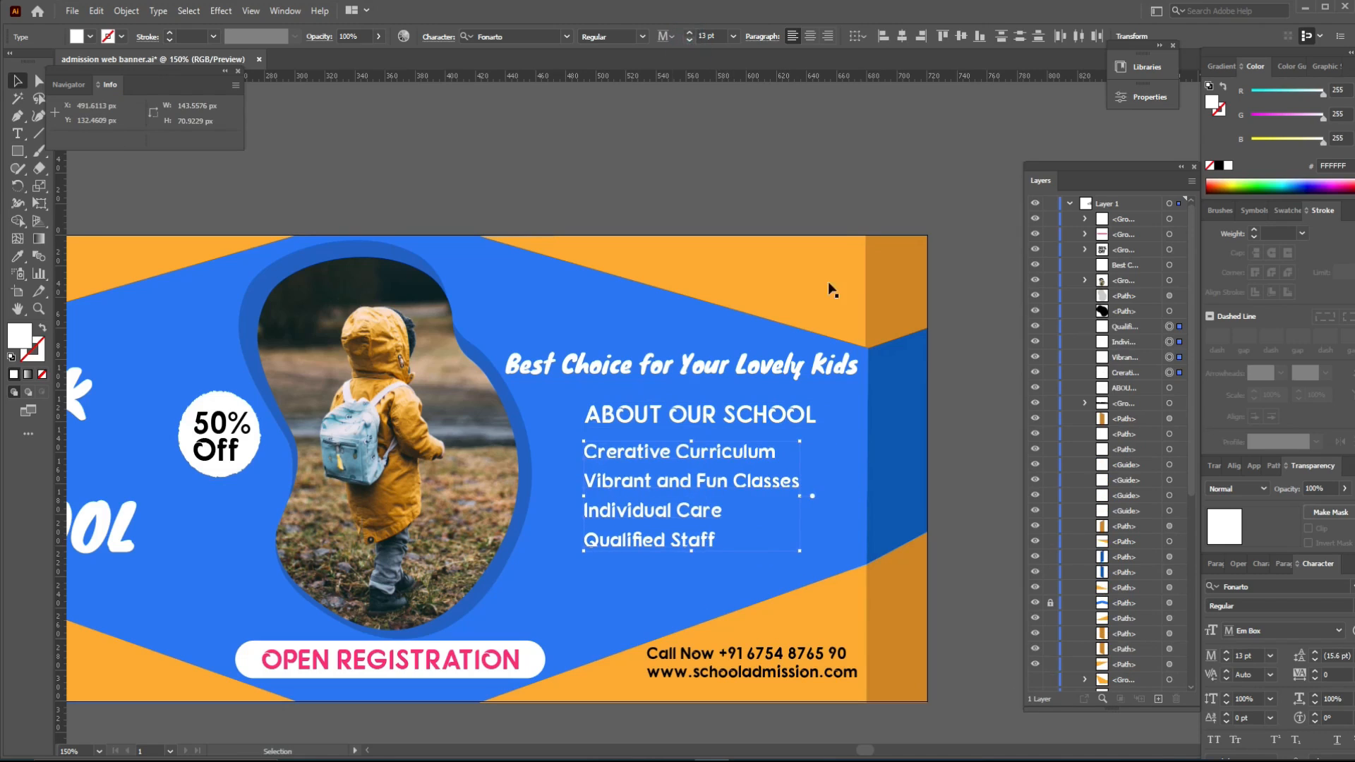
Reposition the ABOUT OUR SCHOOL heading and the first feature line below the tagline, and save the banner
{"action": "left_click", "coordinate": [734, 415]}
{"action": "left_click", "coordinate": [689, 32]}
{"action": "left_click_drag", "start_coordinate": [773, 420], "coordinate": [758, 439]}
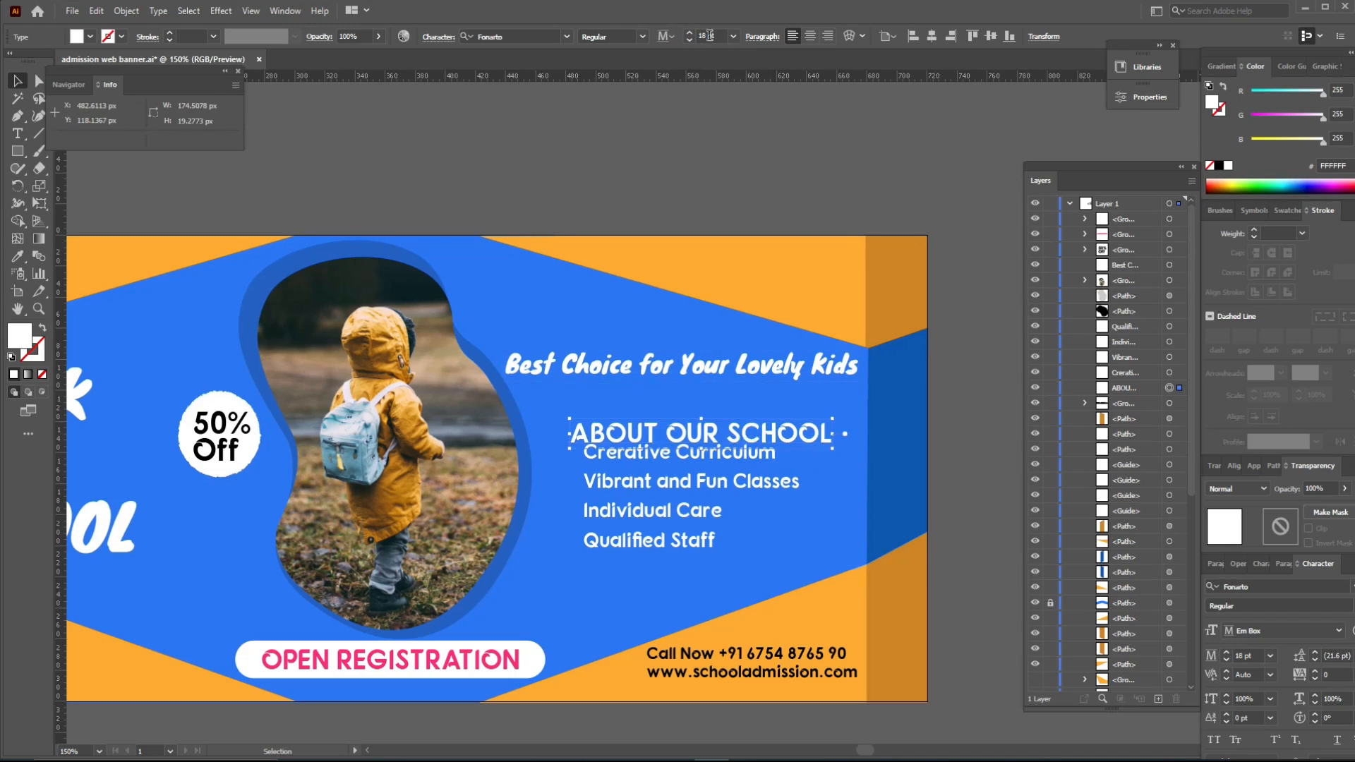
{"action": "left_click", "coordinate": [751, 459]}
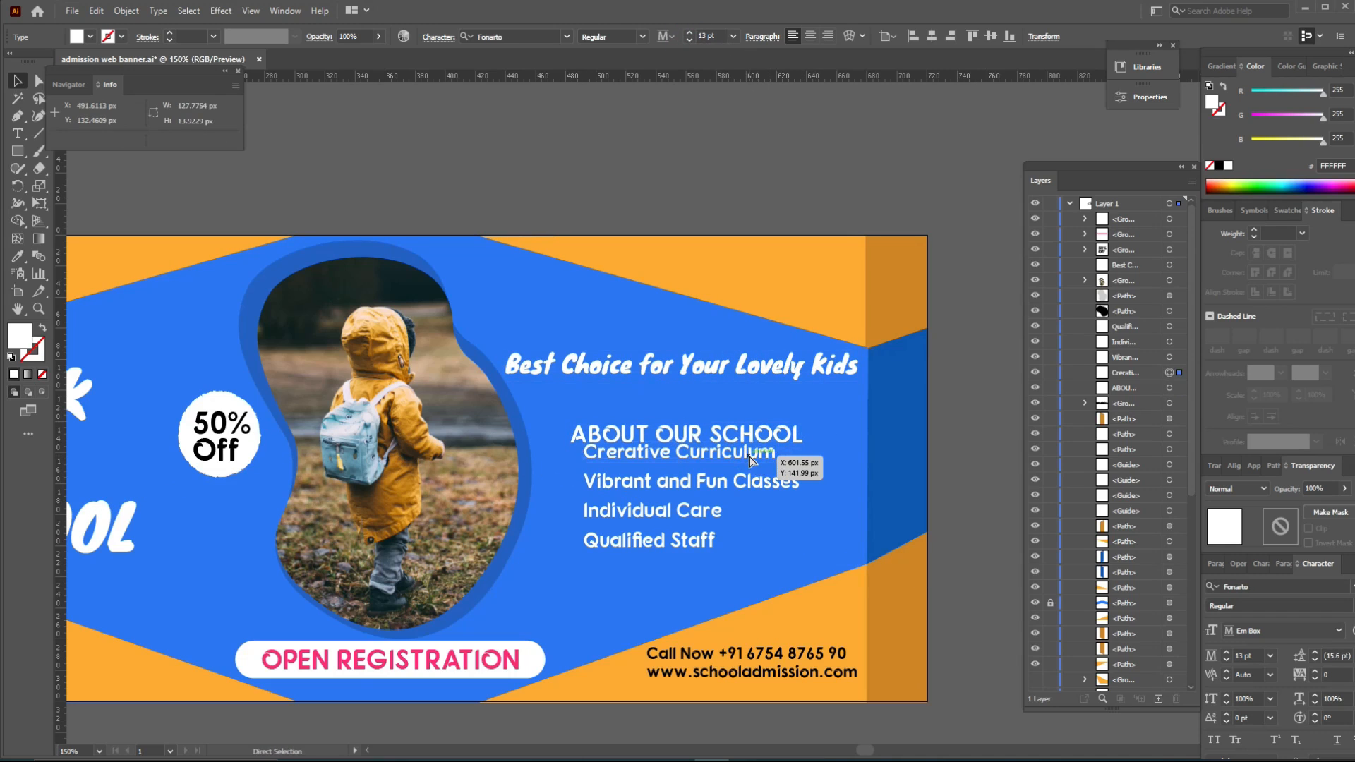
{"action": "key", "text": "ctrl+equal"}
{"action": "key", "text": "ctrl+equal"}
{"action": "left_click_drag", "start_coordinate": [756, 459], "coordinate": [733, 407]}
{"action": "key", "text": "ctrl+s"}
Draw a temporary rectangle beside the photo as a spacing gauge, adjust the text block's spacing and delete the rectangle
{"action": "key", "text": "m"}
{"action": "mouse_move", "coordinate": [487, 341]}
{"action": "left_mouse_down"}
{"action": "mouse_move", "coordinate": [518, 382]}
{"action": "mouse_move", "coordinate": [492, 374]}
{"action": "mouse_move", "coordinate": [501, 422]}
{"action": "mouse_move", "coordinate": [519, 431]}
{"action": "mouse_move", "coordinate": [498, 457]}
{"action": "mouse_move", "coordinate": [499, 505]}
{"action": "mouse_move", "coordinate": [544, 534]}
{"action": "left_mouse_up"}
{"action": "left_click", "coordinate": [20, 85]}
{"action": "key", "text": "i"}
{"action": "left_click", "coordinate": [1078, 122]}
{"action": "key", "text": "v"}
{"action": "key", "text": "Down"}
{"action": "left_click", "coordinate": [498, 459]}
{"action": "left_click", "coordinate": [498, 503]}
{"action": "key", "text": "Delete"}
{"action": "key", "text": "ctrl+1"}
{"action": "key", "text": "ctrl+equal"}
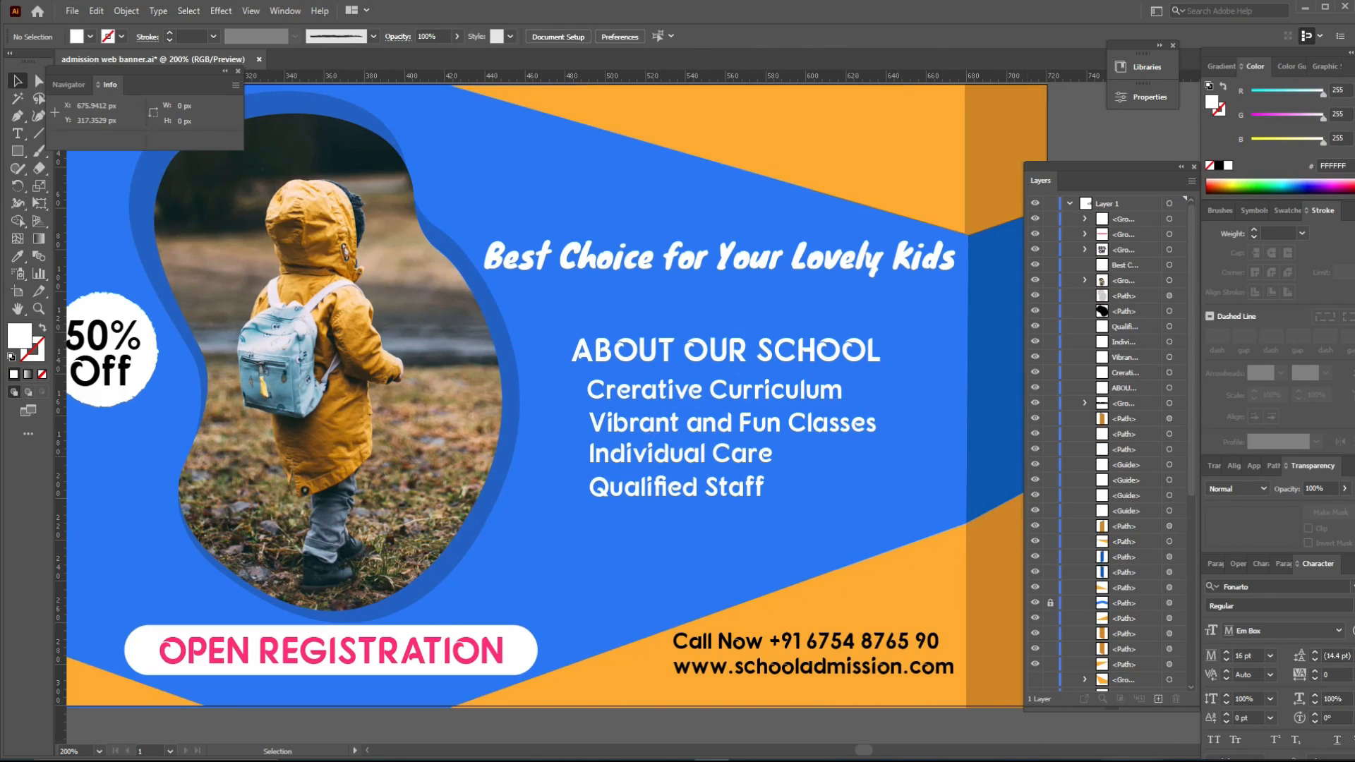
Draw a thin underline about 154 px wide and 1 px high beneath the ABOUT OUR SCHOOL heading
{"action": "left_click", "coordinate": [18, 150]}
{"action": "left_click", "coordinate": [92, 168]}
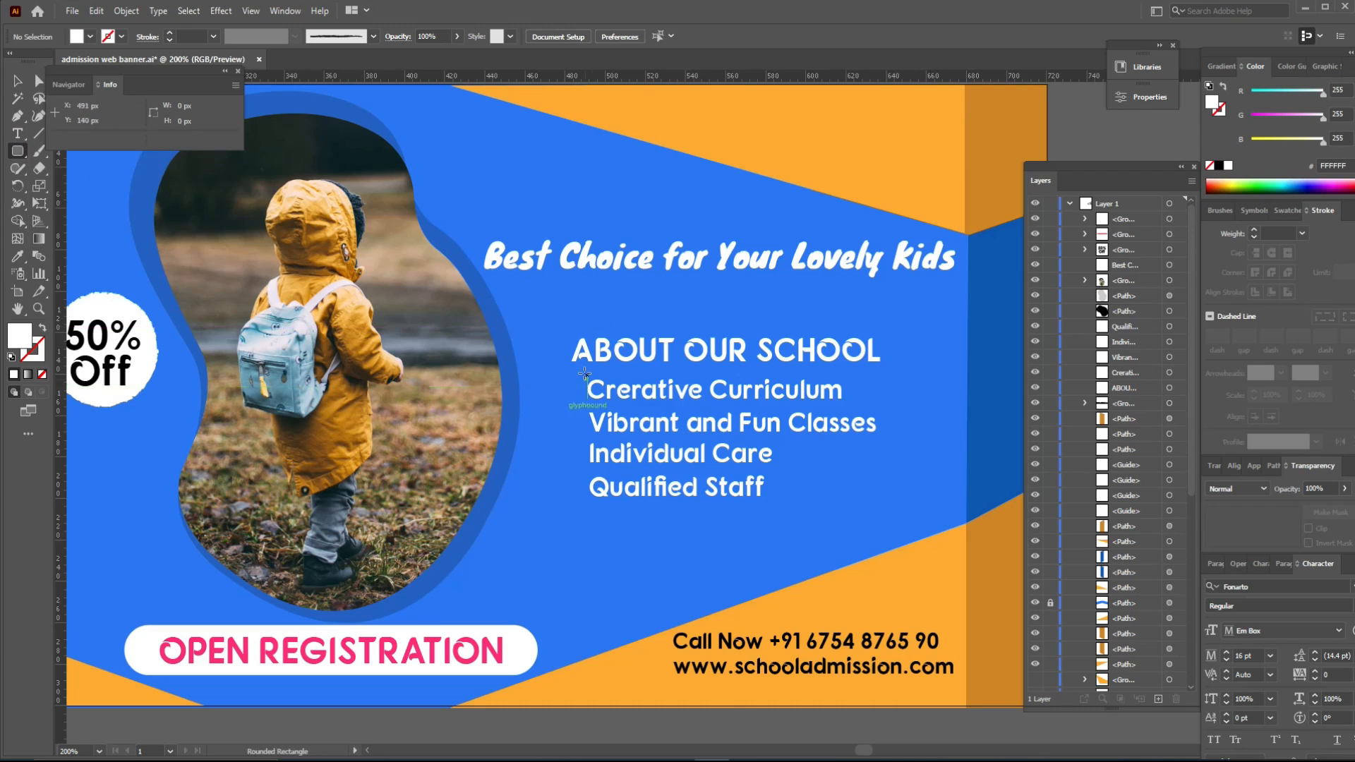
{"action": "left_click_drag", "start_coordinate": [573, 367], "coordinate": [881, 369]}
{"action": "key", "text": "ctrl+equal"}
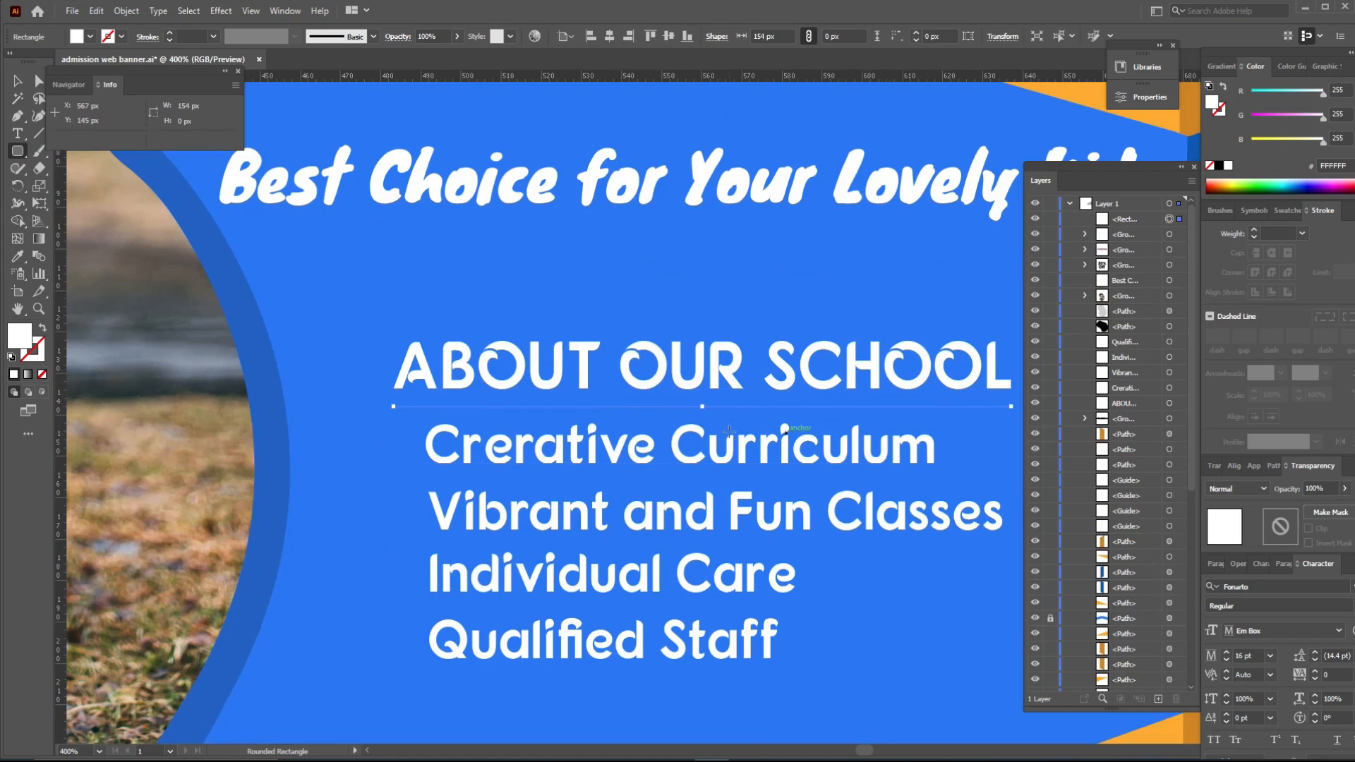
{"action": "key", "text": "ctrl+1"}
{"action": "key", "text": "v"}
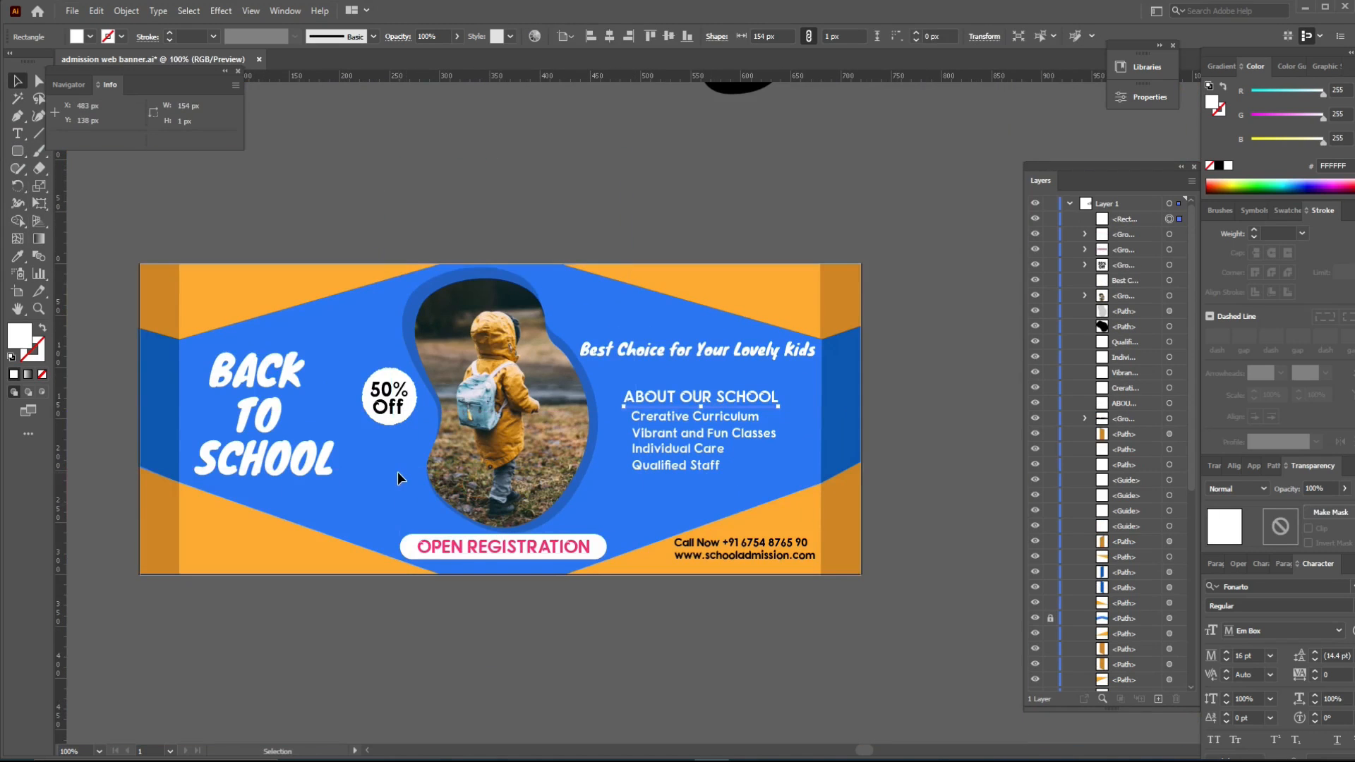
Fill the heading's underline with the pink palette colour FC2879
{"action": "left_click_drag", "start_coordinate": [510, 610], "coordinate": [669, 612]}
{"action": "left_click", "coordinate": [205, 478]}
{"action": "left_click", "coordinate": [366, 220]}
{"action": "key", "text": "a"}
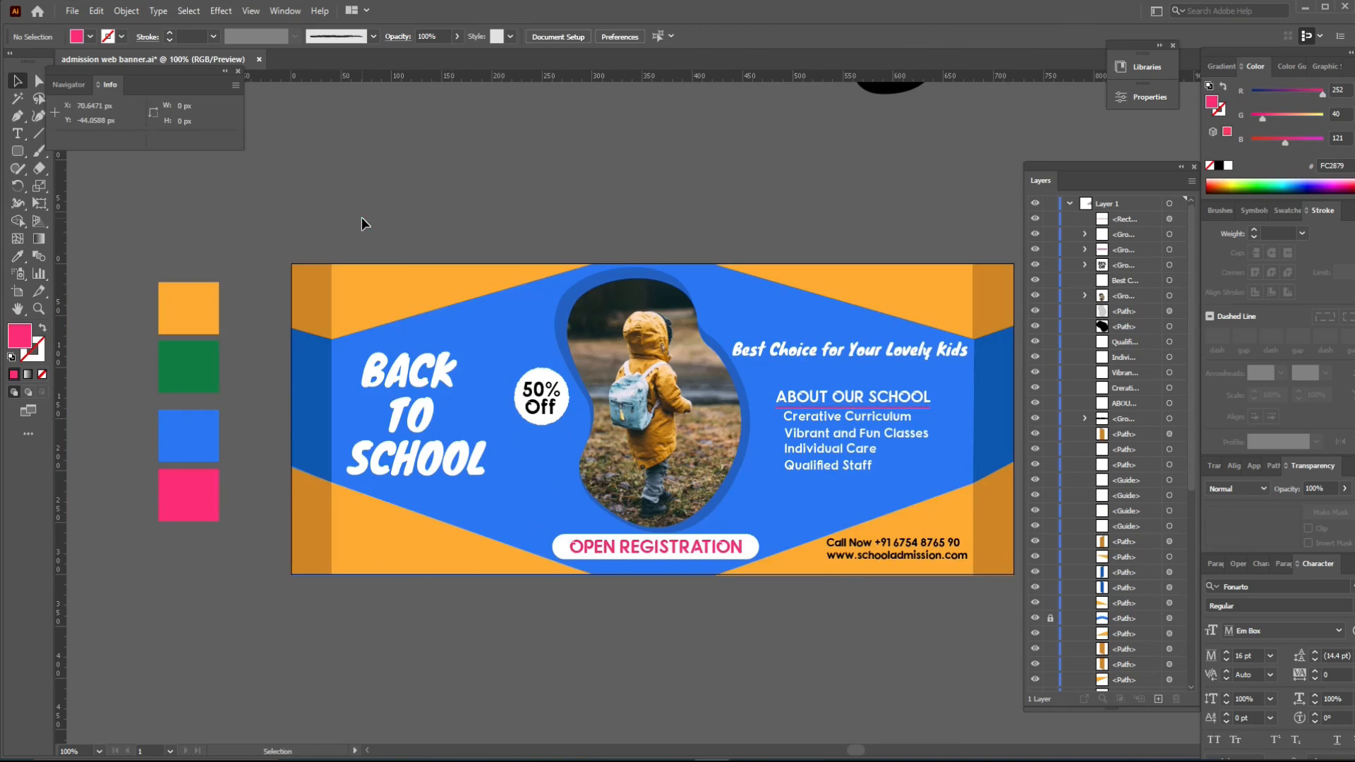
Thicken the pink underline below ABOUT OUR SCHOOL to 3 px
{"action": "key", "text": "ctrl+equal"}
{"action": "key", "text": "ctrl+equal"}
{"action": "key", "text": "ctrl+equal"}
{"action": "left_click_drag", "start_coordinate": [886, 433], "coordinate": [466, 418]}
{"action": "key", "text": "v"}
{"action": "left_click", "coordinate": [739, 387]}
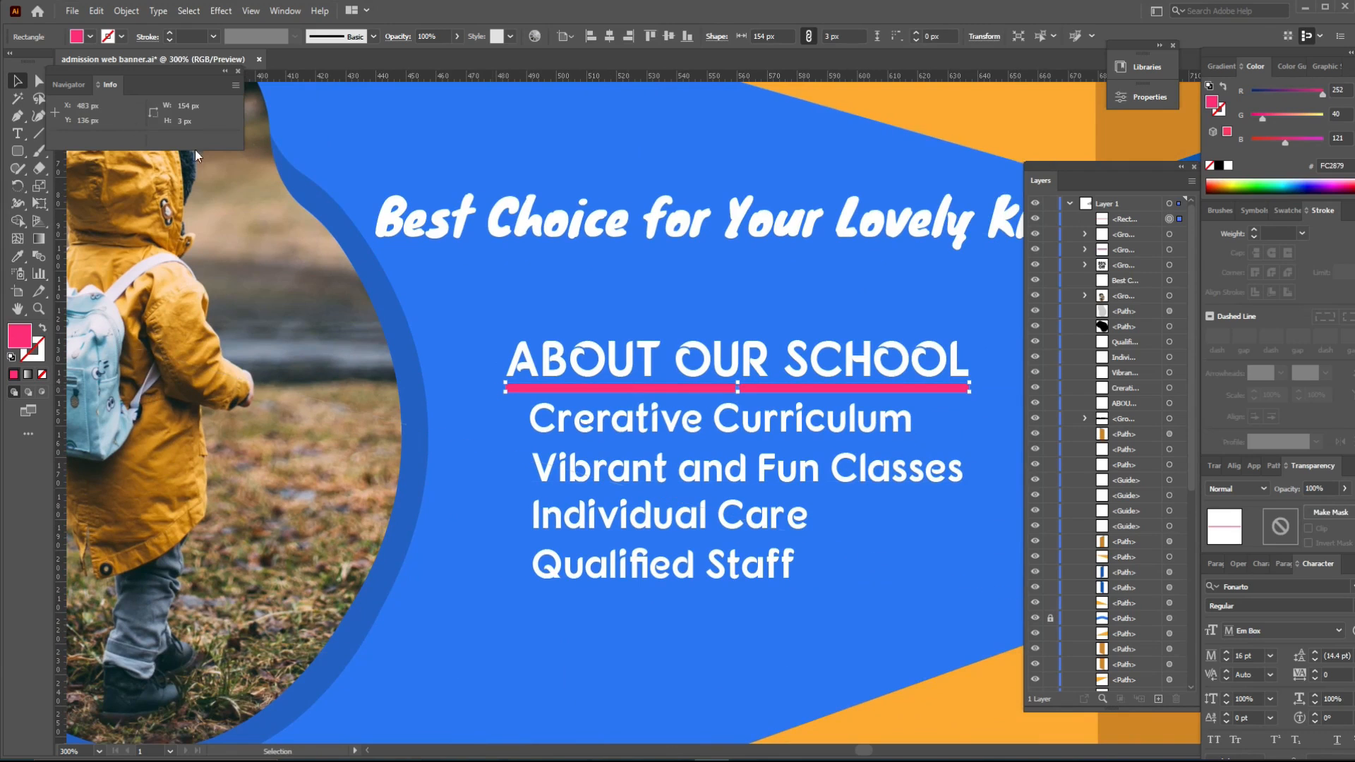
Round the corners of the pink underline fully at both ends
{"action": "key", "text": "ctrl+equal"}
{"action": "key", "text": "ctrl+equal"}
{"action": "key", "text": "ctrl+equal"}
{"action": "left_click", "coordinate": [39, 79]}
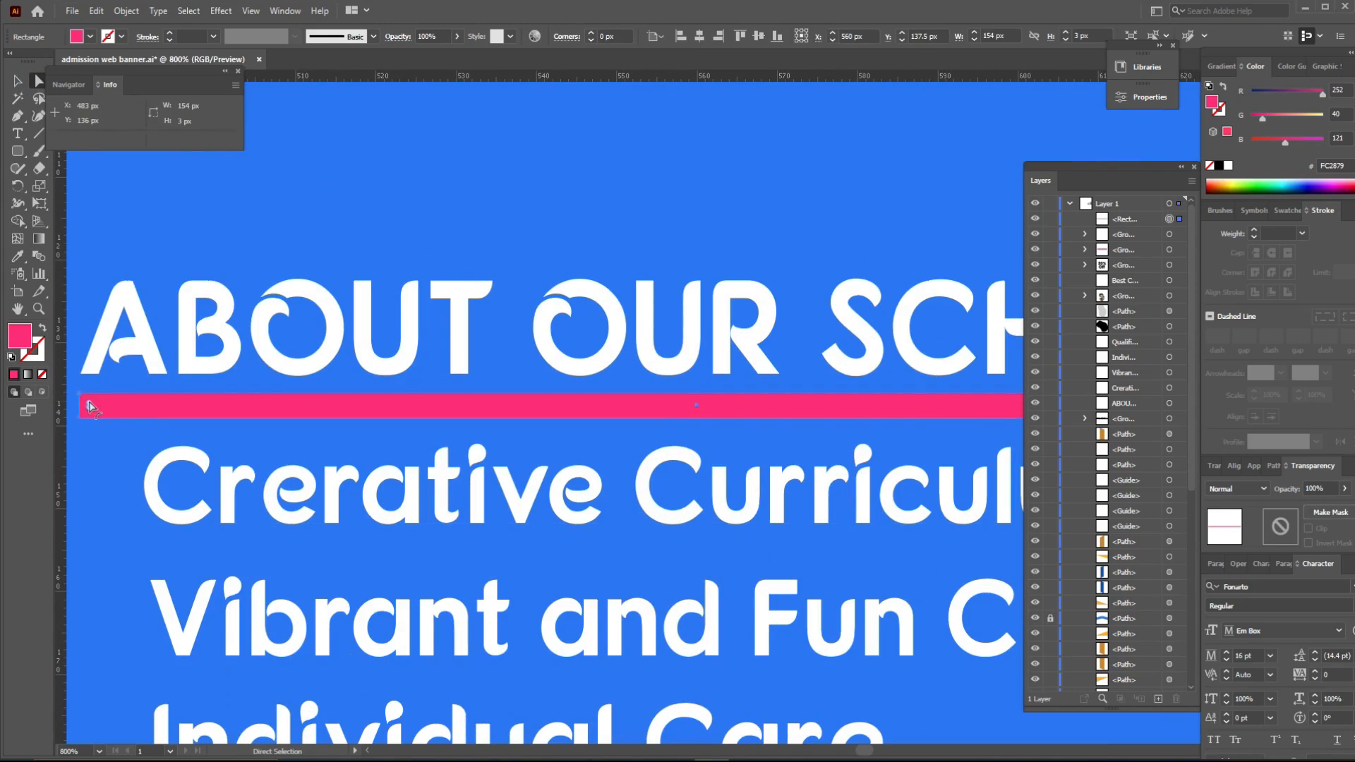
{"action": "scroll", "coordinate": [786, 402], "scroll_direction": "right", "scroll_amount": 10}
{"action": "key", "text": "v"}
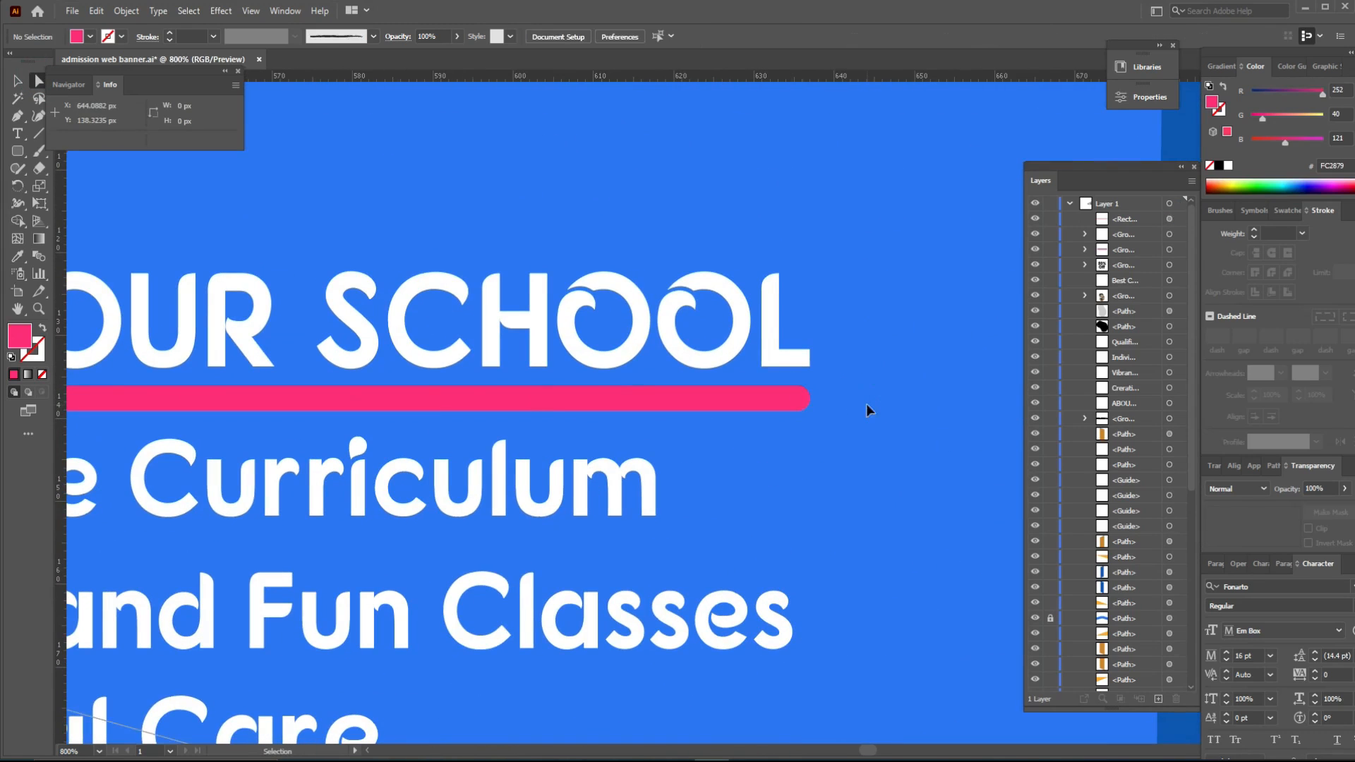
Draw a circle about 46 px across to the right of the banner and fill it with the underline's pink
{"action": "key", "text": "ctrl+1"}
{"action": "left_click", "coordinate": [837, 386], "text": "shift"}
{"action": "left_click_drag", "start_coordinate": [911, 416], "coordinate": [968, 473]}
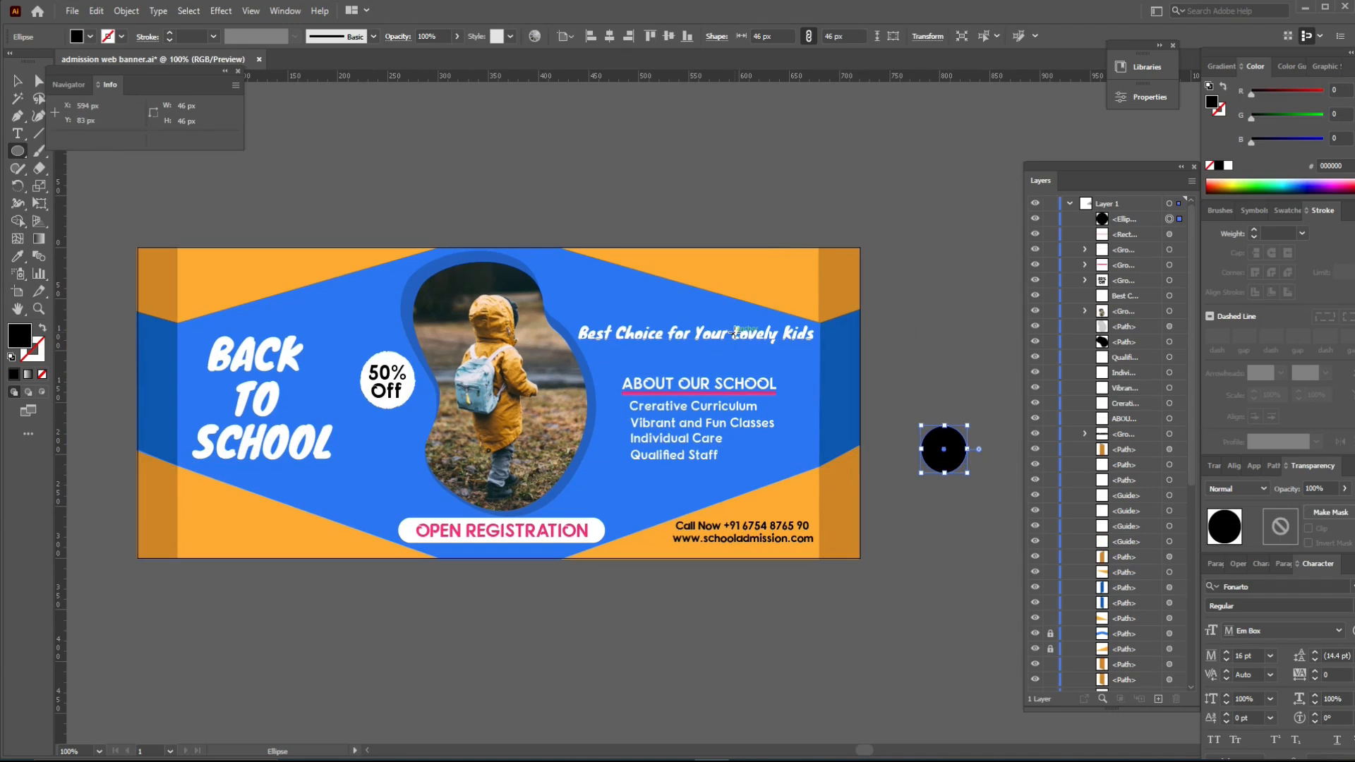
{"action": "key", "text": "i"}
{"action": "left_click", "coordinate": [724, 387]}
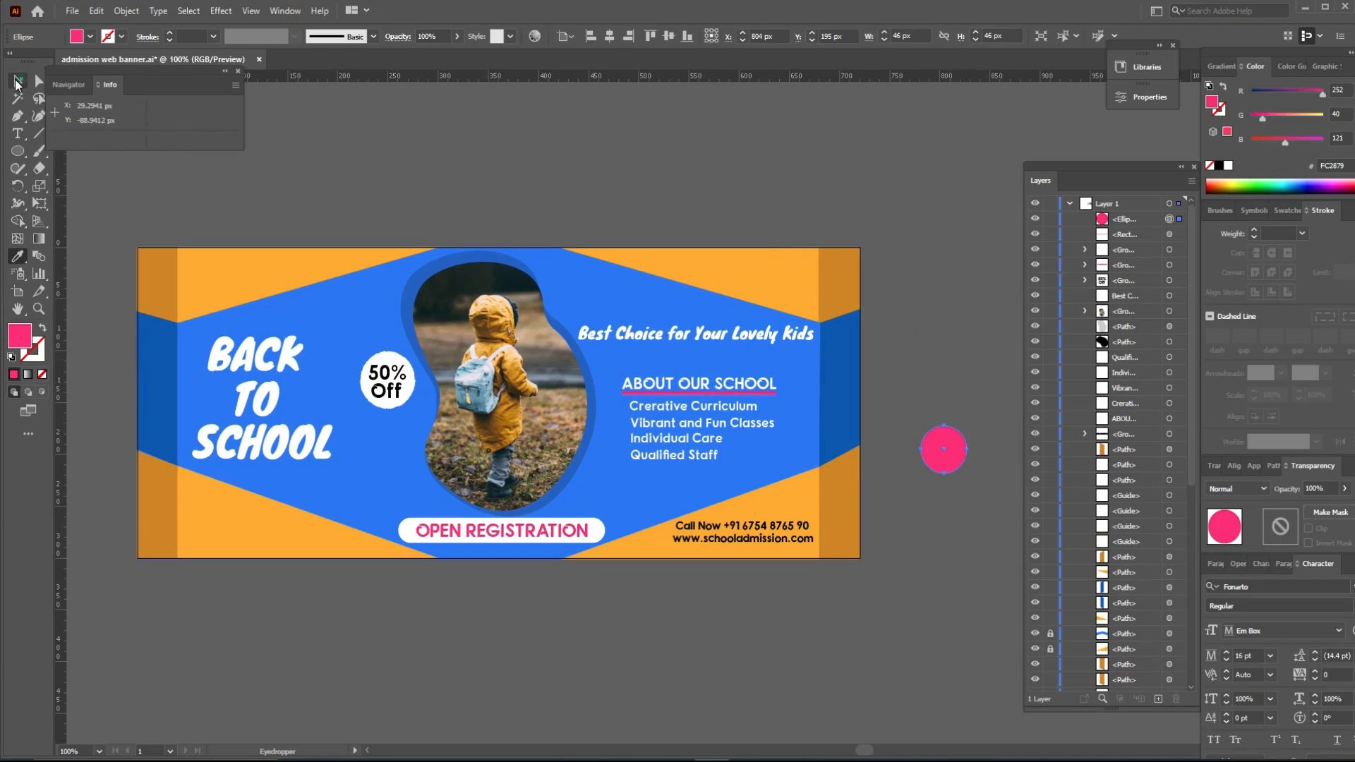
Add a + text character on the pink circle
{"action": "key", "text": "t"}
{"action": "left_click", "coordinate": [943, 447]}
{"action": "type", "text": "+"}
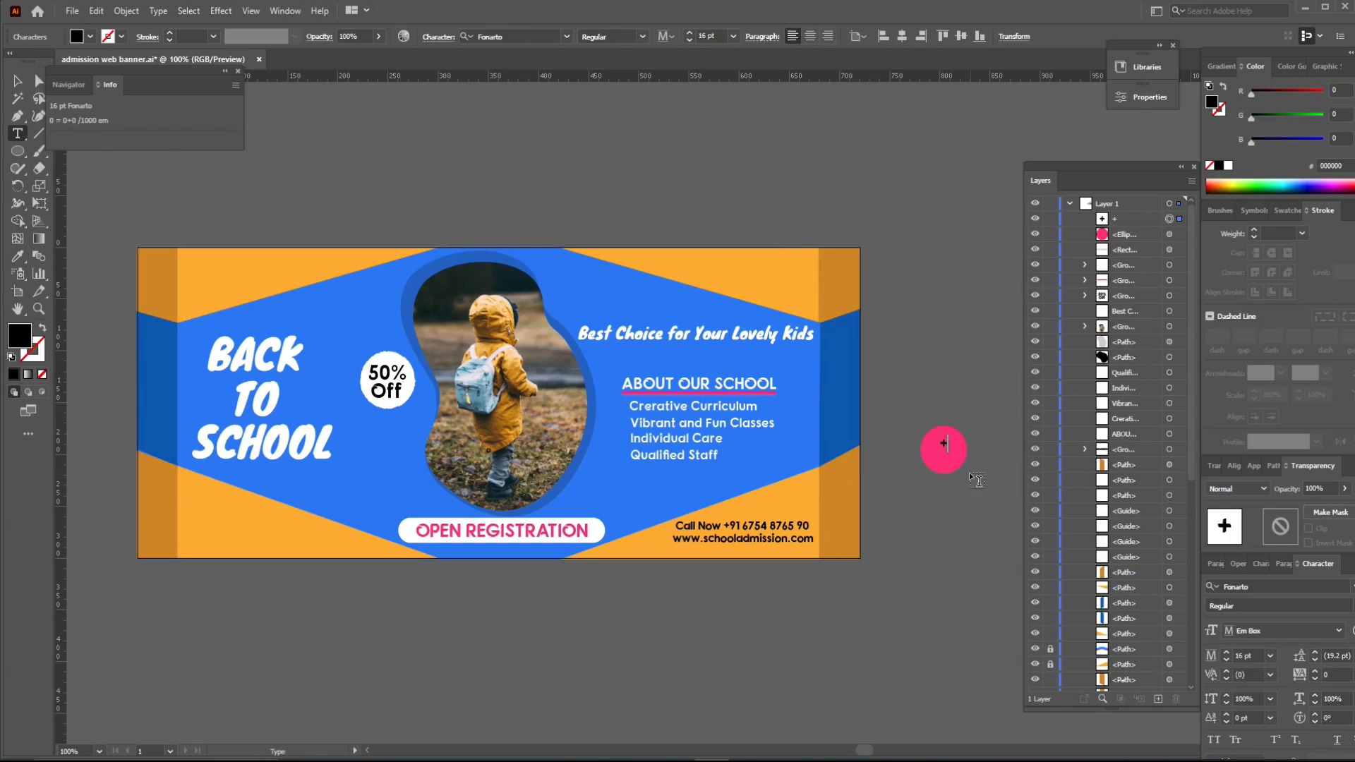
{"action": "key", "text": "Escape"}
Enlarge the plus sign and centre it inside the pink circle
{"action": "left_click_drag", "start_coordinate": [953, 456], "coordinate": [969, 415]}
{"action": "left_click", "coordinate": [932, 37]}
{"action": "left_click", "coordinate": [991, 38]}
{"action": "key", "text": "ctrl+z"}
{"action": "key", "text": "ctrl+z"}
{"action": "left_click", "coordinate": [975, 418]}
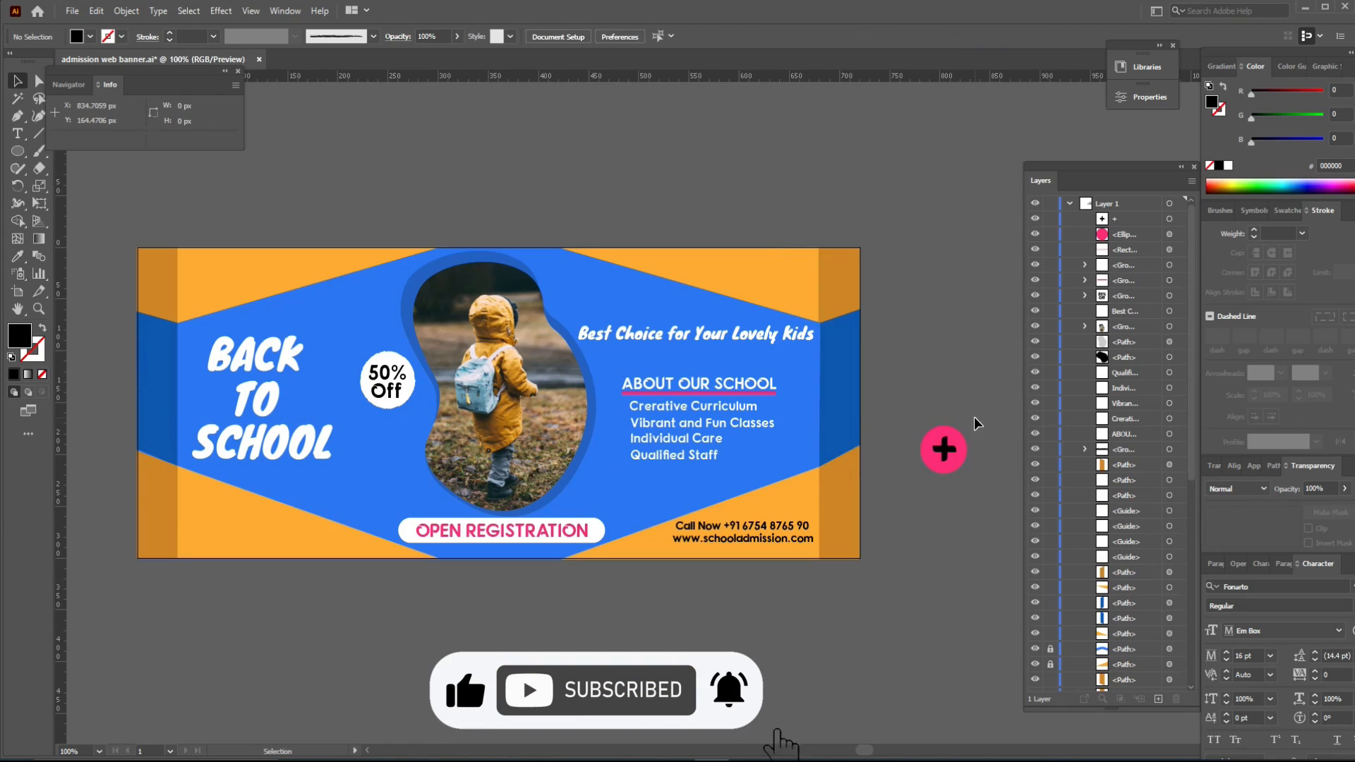
Shrink the grouped plus icon to about 9.9 × 12.7 px, placed in front of the Crerative Curriculum line
{"action": "left_click", "coordinate": [90, 36]}
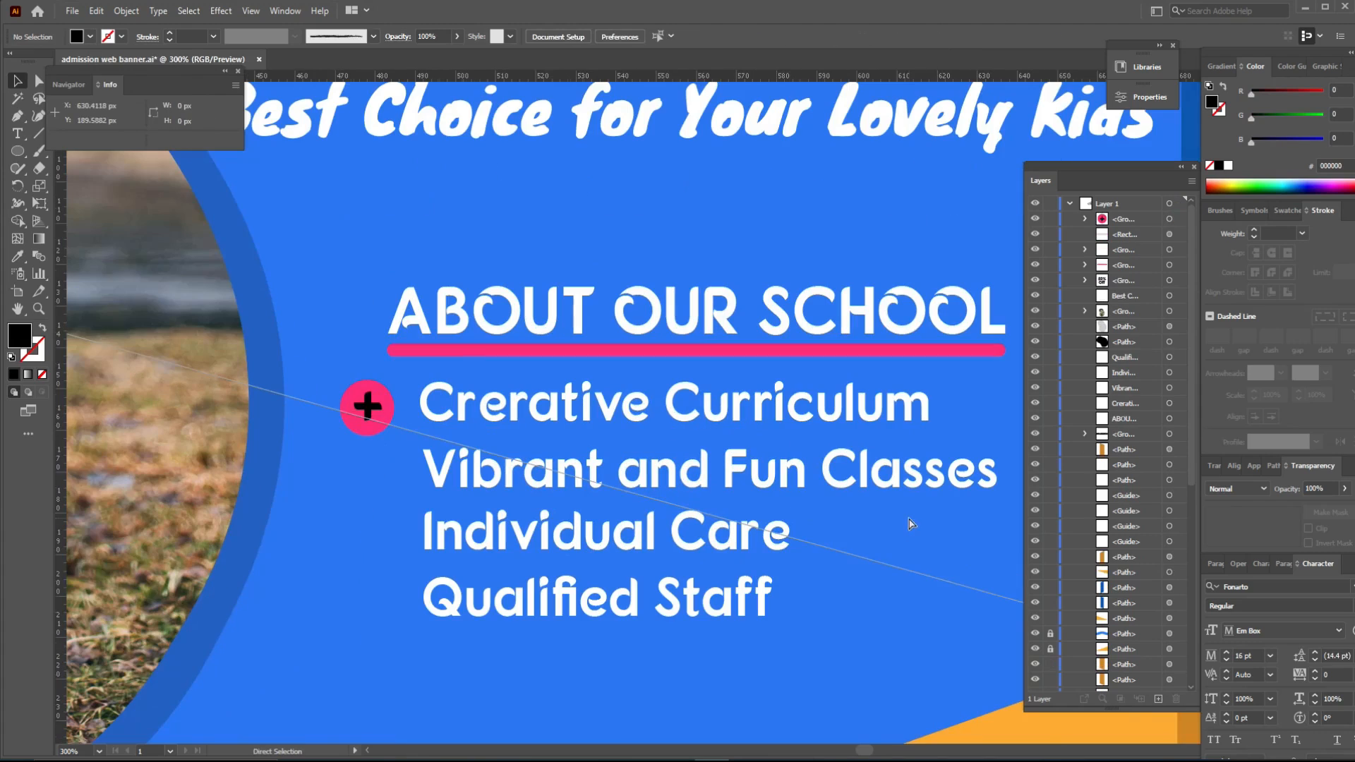
{"action": "left_click", "coordinate": [369, 408]}
{"action": "left_click_drag", "start_coordinate": [393, 436], "coordinate": [387, 428]}
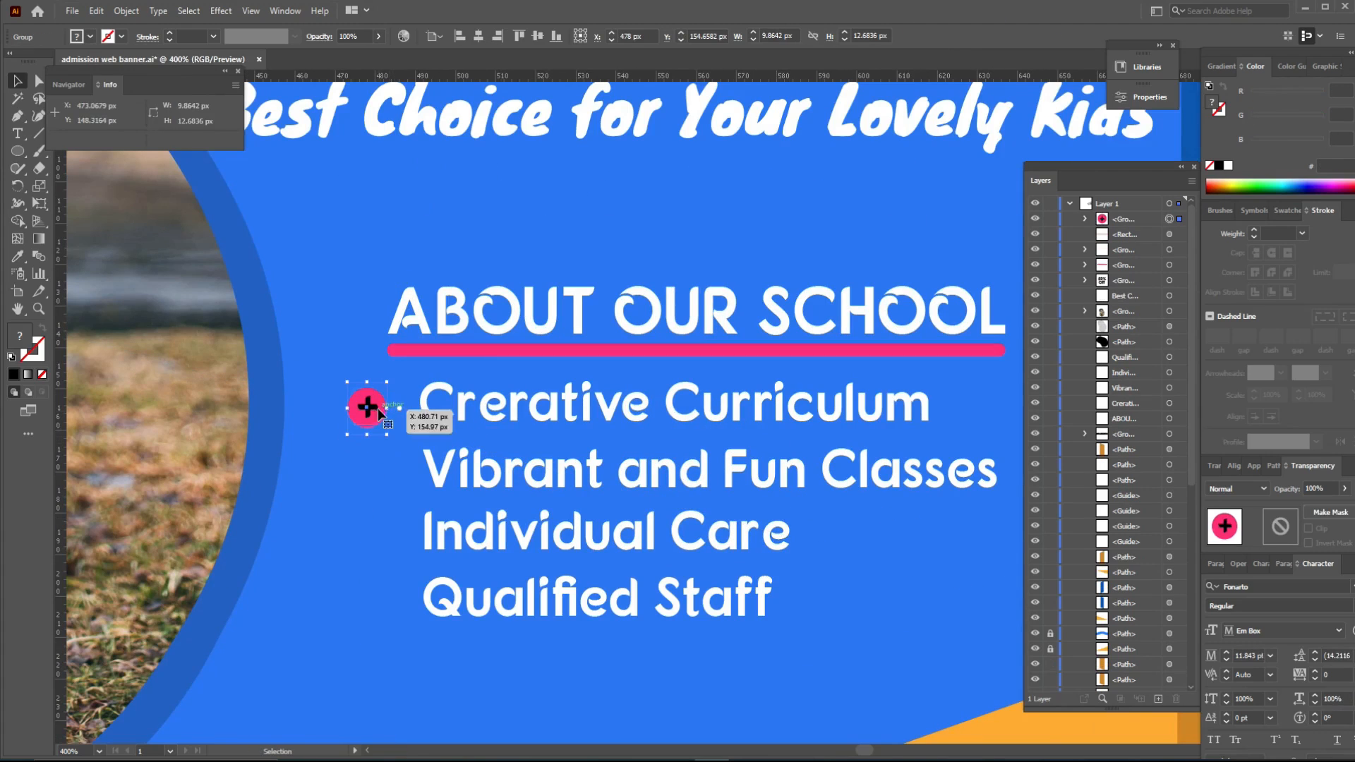
Group the four feature lines and shift them slightly to the right
{"action": "left_click", "coordinate": [436, 415]}
{"action": "left_click", "coordinate": [447, 479], "text": "shift"}
{"action": "left_click", "coordinate": [459, 542], "text": "shift"}
{"action": "left_click", "coordinate": [461, 596], "text": "shift"}
{"action": "key", "text": "ctrl+g"}
{"action": "left_click_drag", "start_coordinate": [462, 596], "coordinate": [481, 596]}
Move the plus icon closer to the first feature line and add a vertical guide at the heading's left edge
{"action": "left_click_drag", "start_coordinate": [366, 408], "coordinate": [394, 408]}
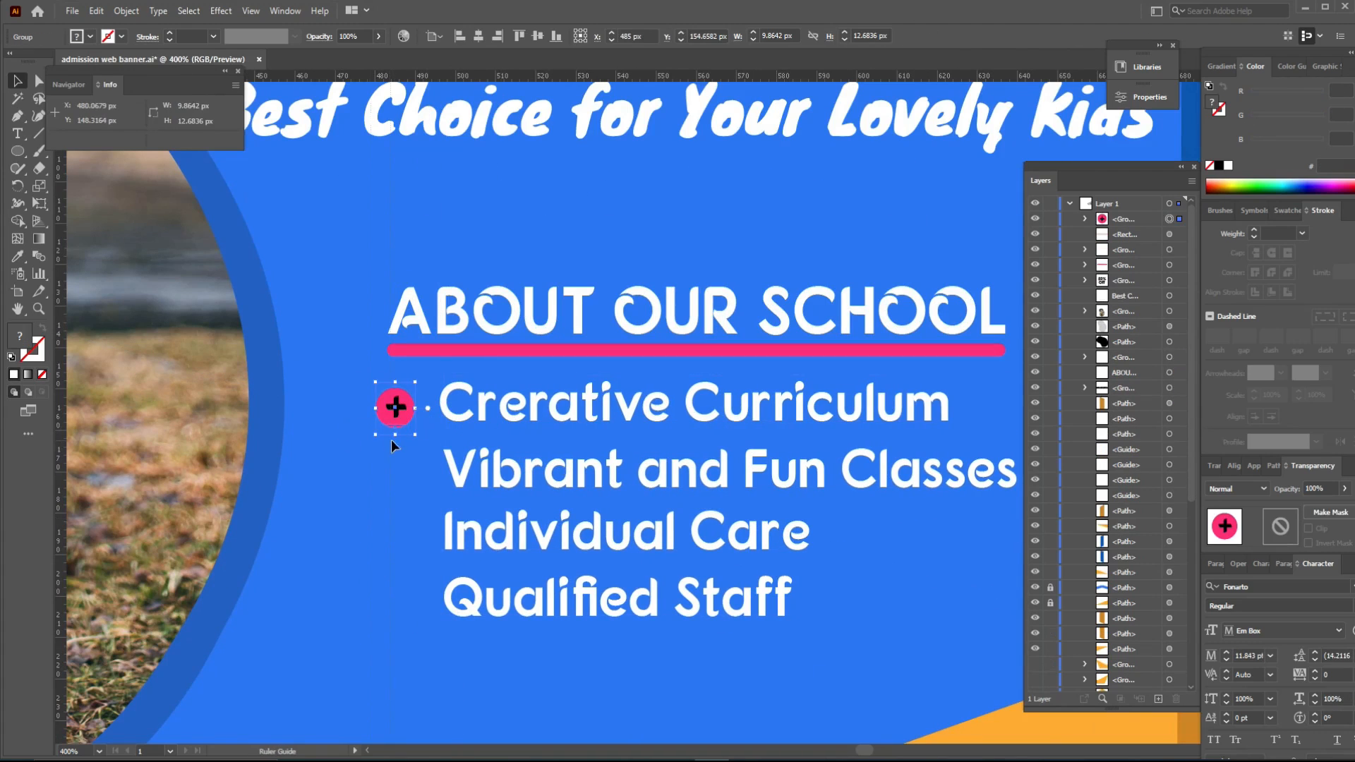
{"action": "left_click_drag", "start_coordinate": [60, 423], "coordinate": [420, 406]}
{"action": "key", "text": "ctrl+1"}
{"action": "left_click", "coordinate": [598, 175]}
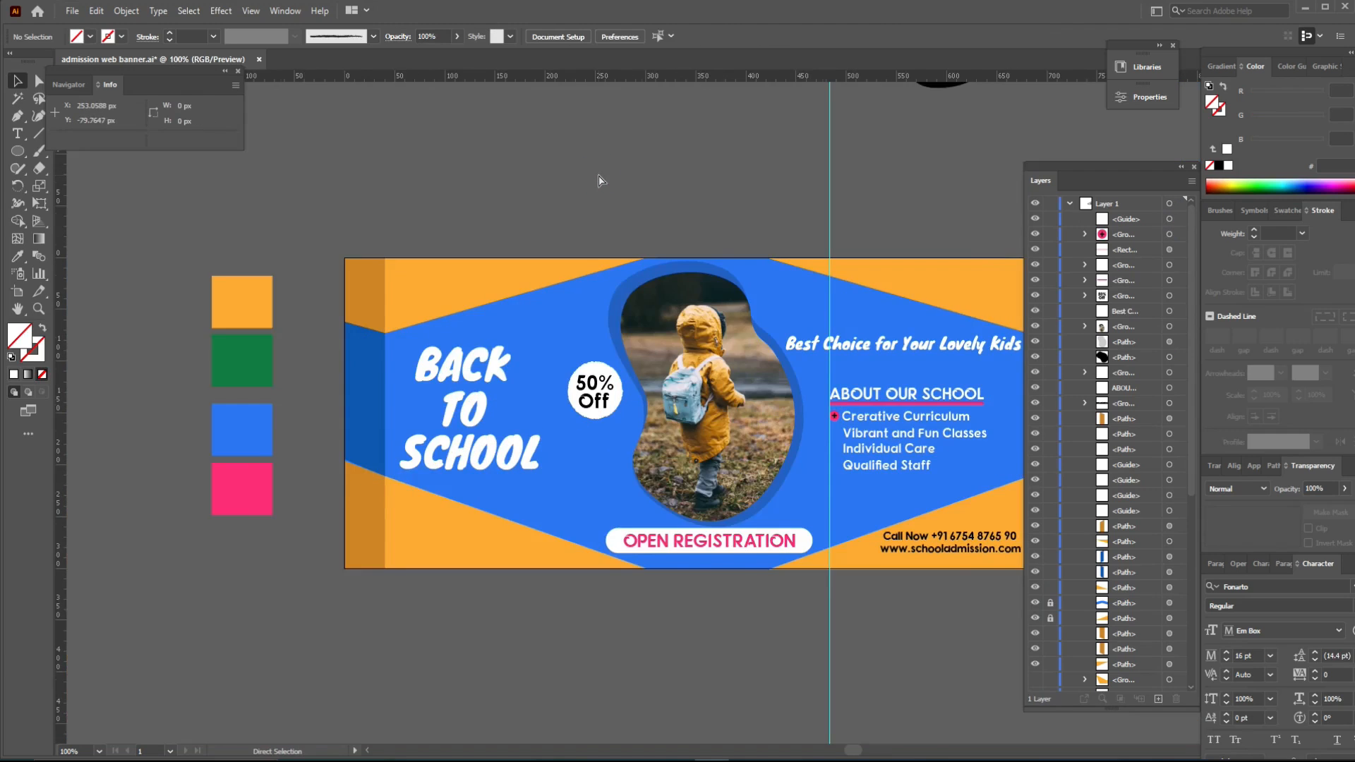
Ungroup the plus icon and fill its plus sign with white
{"action": "scroll", "coordinate": [974, 399], "scroll_direction": "up", "scroll_amount": 3}
{"action": "left_click", "coordinate": [551, 453]}
{"action": "key", "text": "ctrl+shift+g"}
{"action": "left_click", "coordinate": [578, 425]}
{"action": "left_click", "coordinate": [551, 454]}
{"action": "left_click", "coordinate": [90, 36]}
{"action": "left_click", "coordinate": [32, 55]}
{"action": "left_click", "coordinate": [626, 330]}
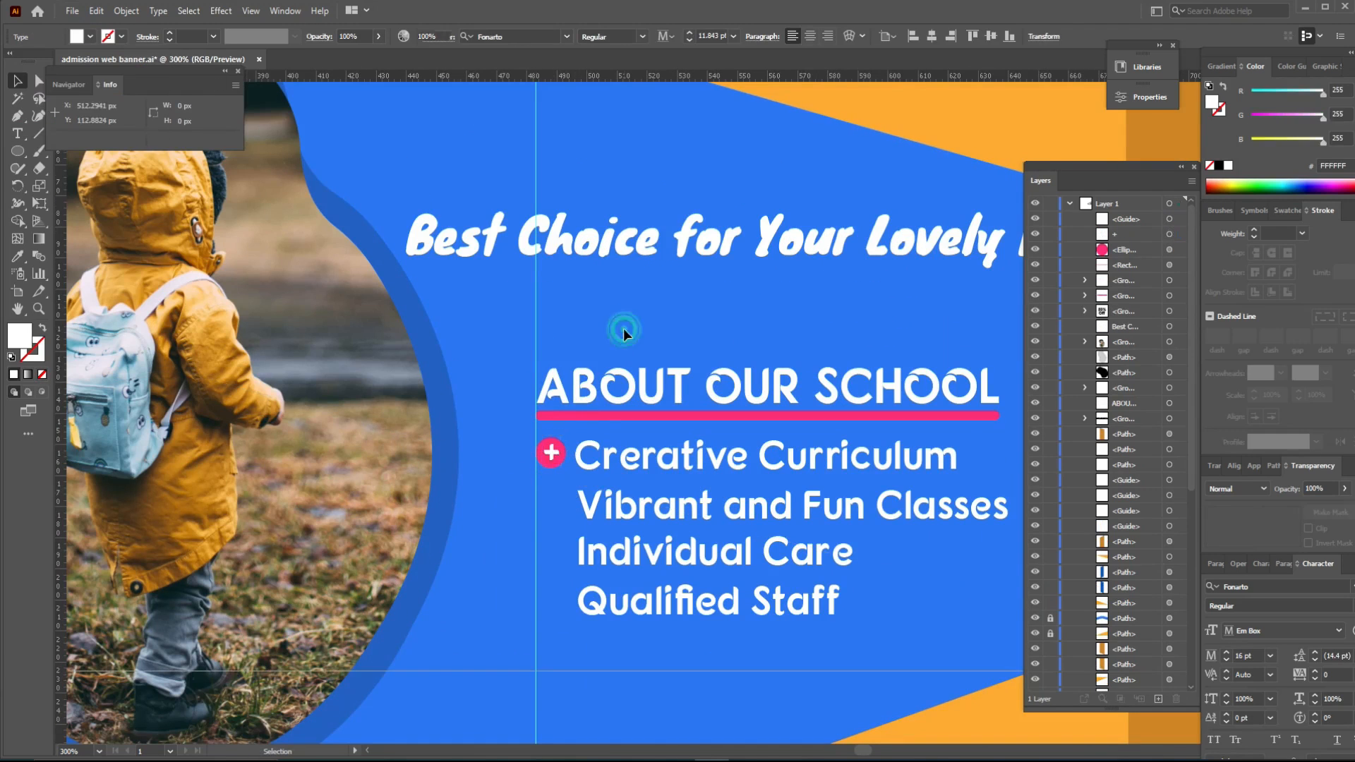
Regroup the plus icon, add horizontal guides at the circle's upper and lower edges, and nudge the icon down
{"action": "left_click", "coordinate": [553, 455]}
{"action": "left_click_drag", "start_coordinate": [637, 79], "coordinate": [638, 468]}
{"action": "left_click", "coordinate": [555, 455]}
{"action": "key", "text": "Down"}
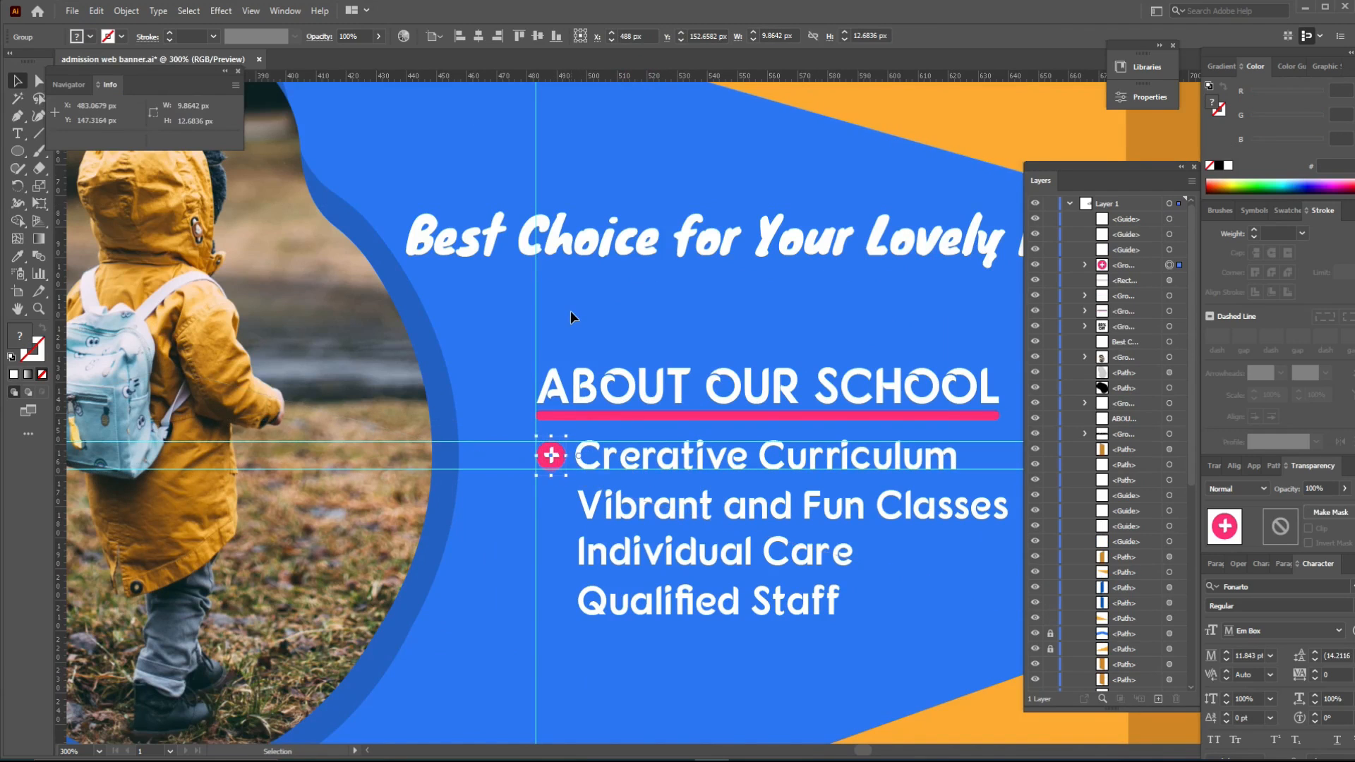
{"action": "left_click", "coordinate": [585, 275]}
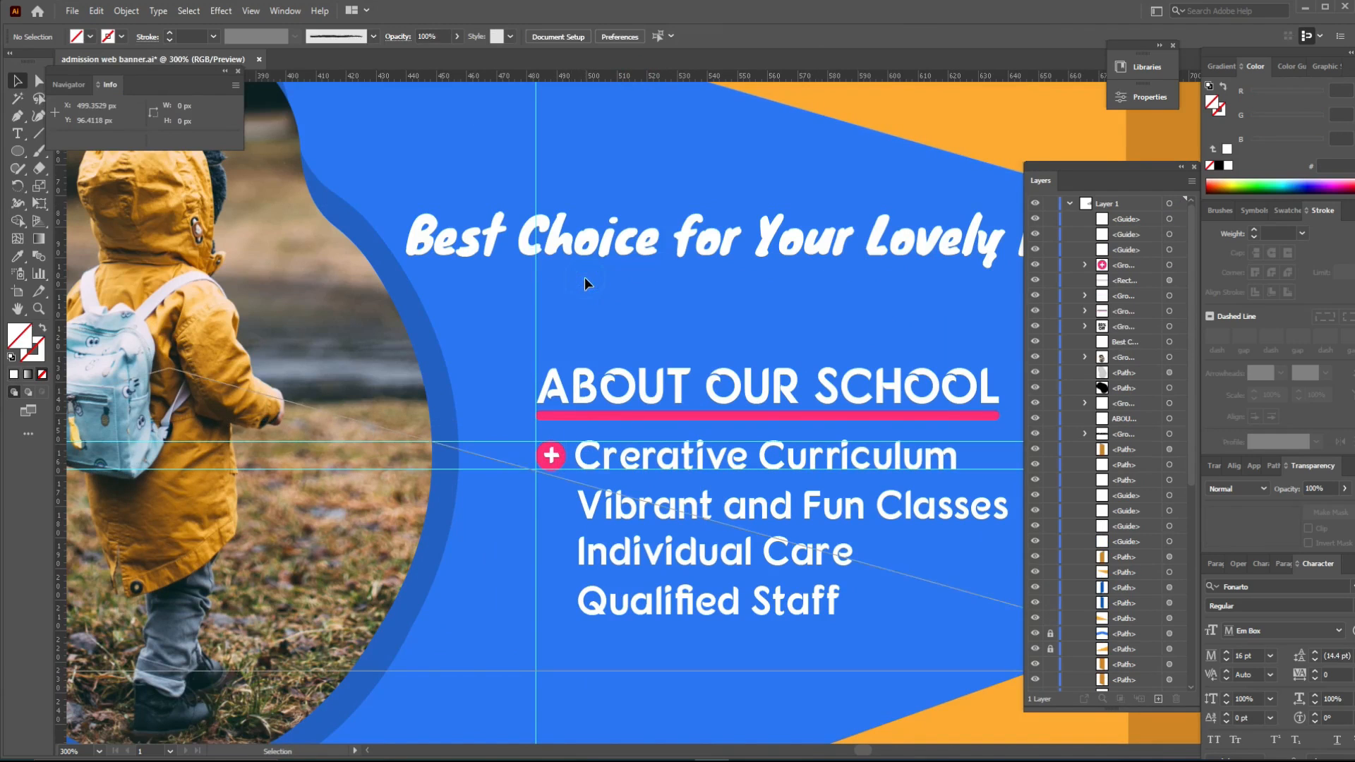
Duplicate the plus icon straight down in front of the Vibrant and Fun Classes line
{"action": "left_click", "coordinate": [550, 461]}
{"action": "left_click_drag", "start_coordinate": [550, 460], "coordinate": [552, 504]}
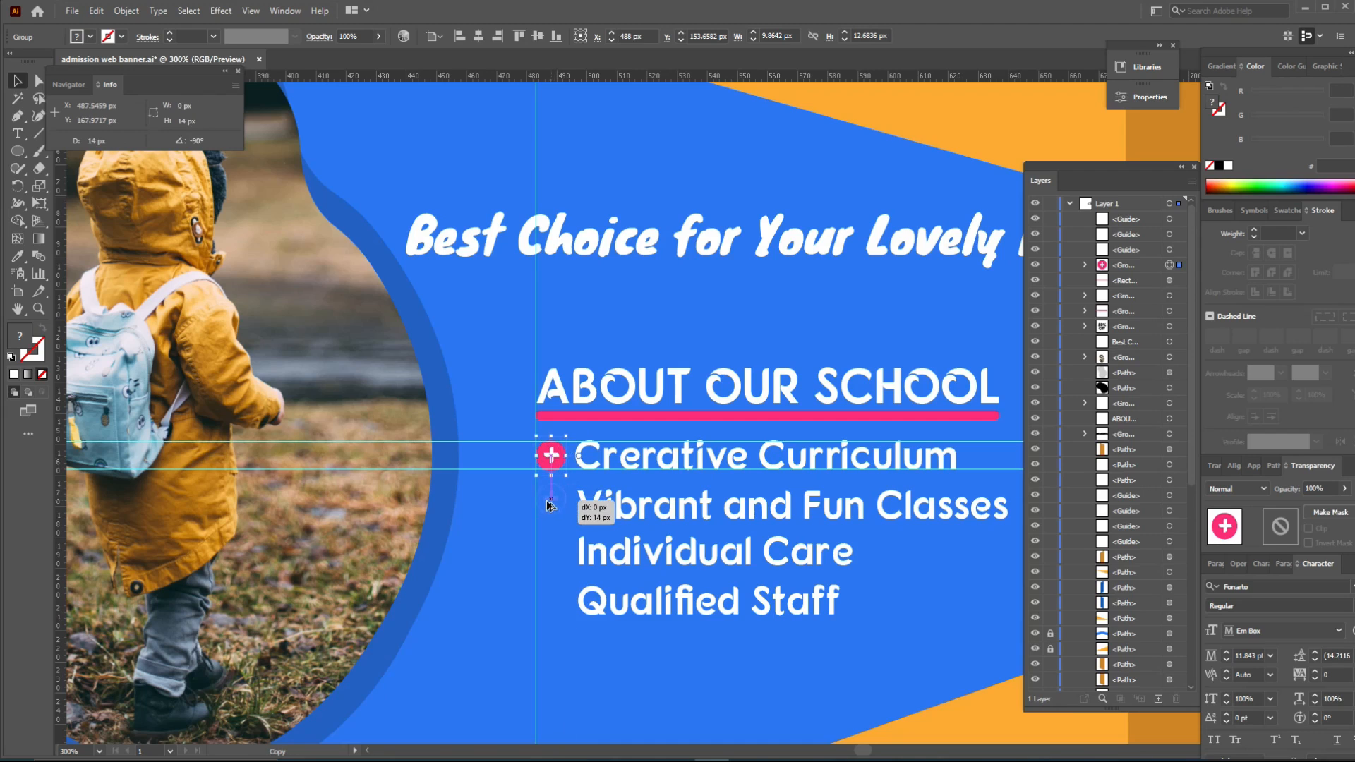